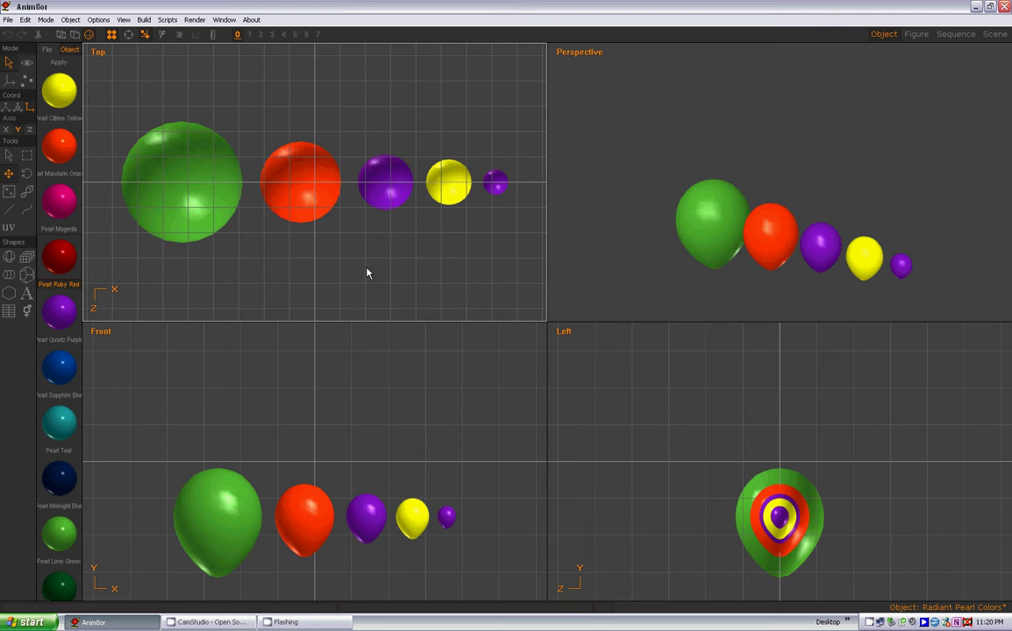
Switch to the Arch Column Builder project showing the 11" Quad One Twist balloon column
{"action": "left_click", "coordinate": [223, 19]}
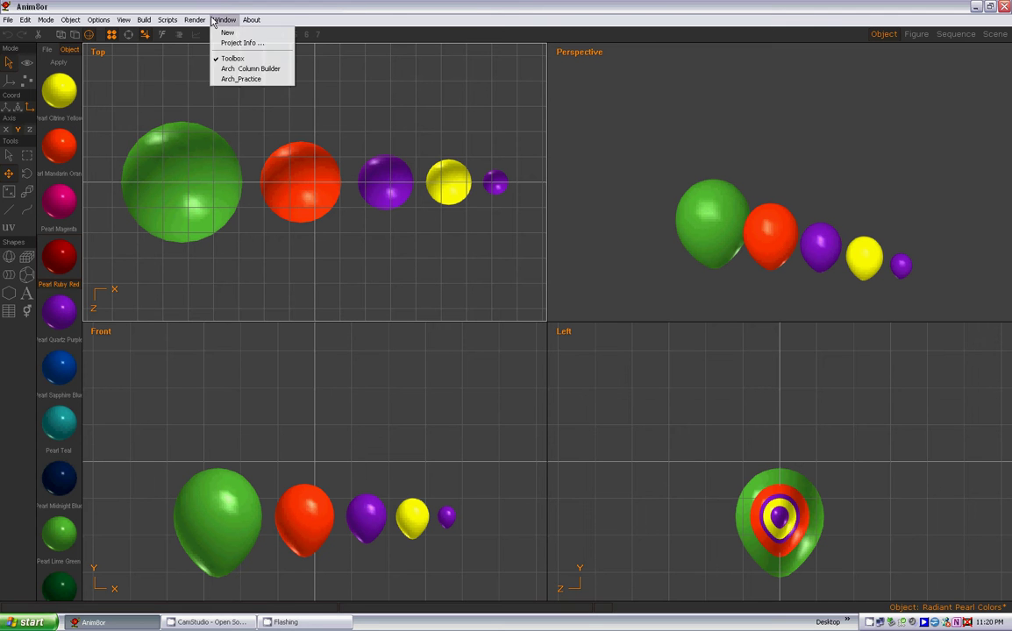
{"action": "left_click", "coordinate": [253, 69]}
{"action": "left_click", "coordinate": [70, 20]}
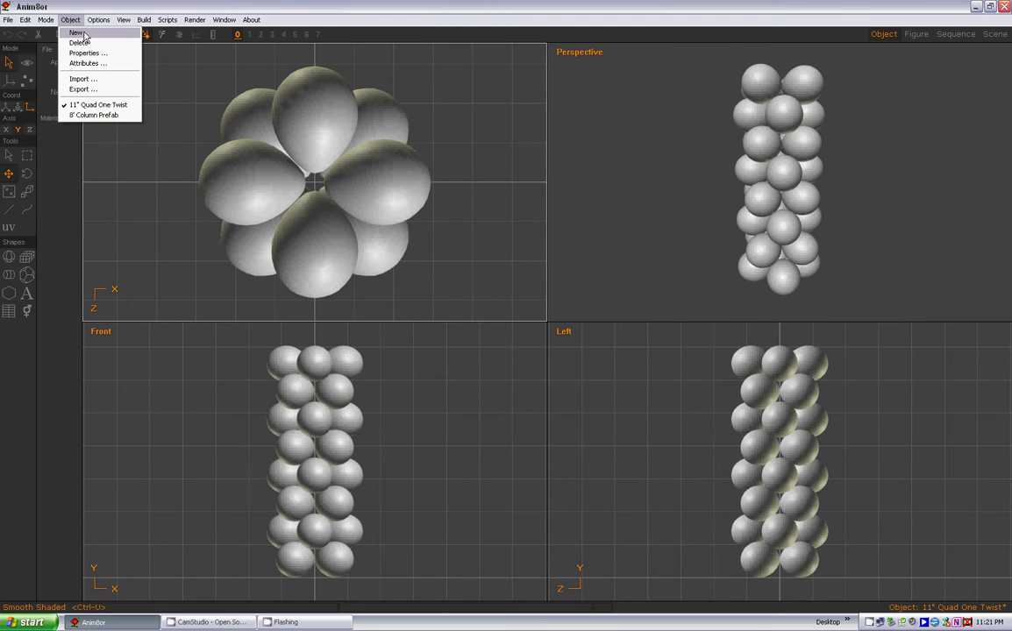
Add a new object, replacing the default name object01 with 'SOP Builder'
{"action": "left_click", "coordinate": [83, 33]}
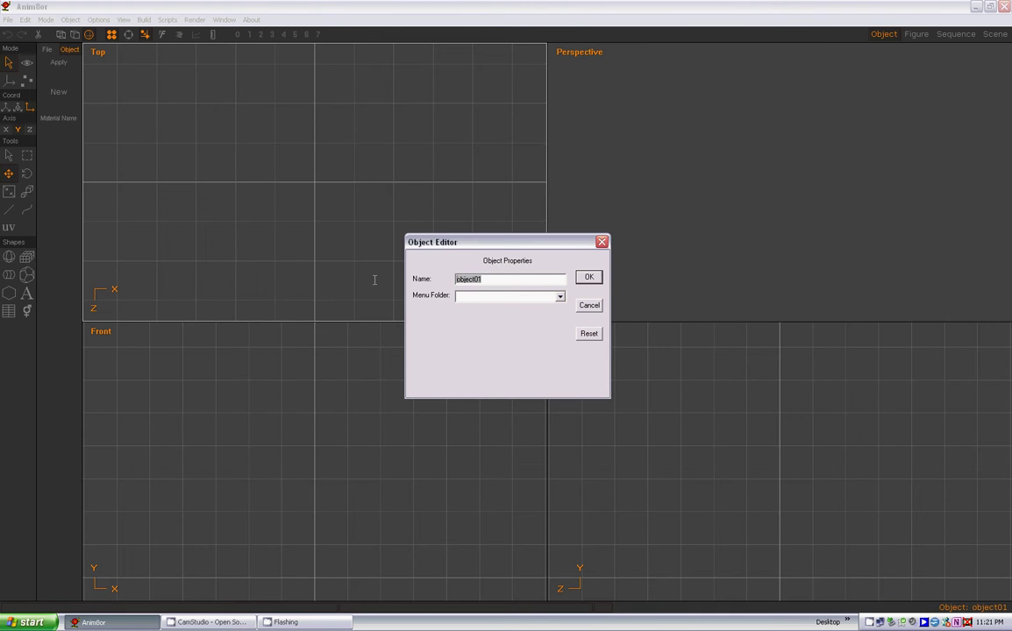
{"action": "key", "text": "BackSpace"}
{"action": "left_click", "coordinate": [589, 278]}
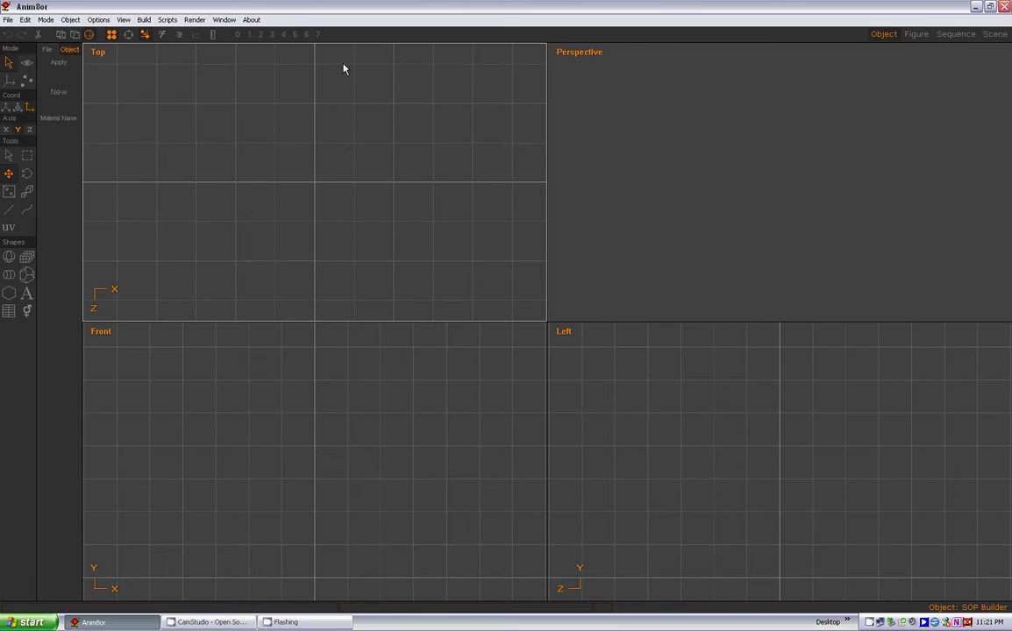
Copy the 11-inch balloon from the Toolbox project's Models object back into SOP Builder
{"action": "left_click", "coordinate": [224, 20]}
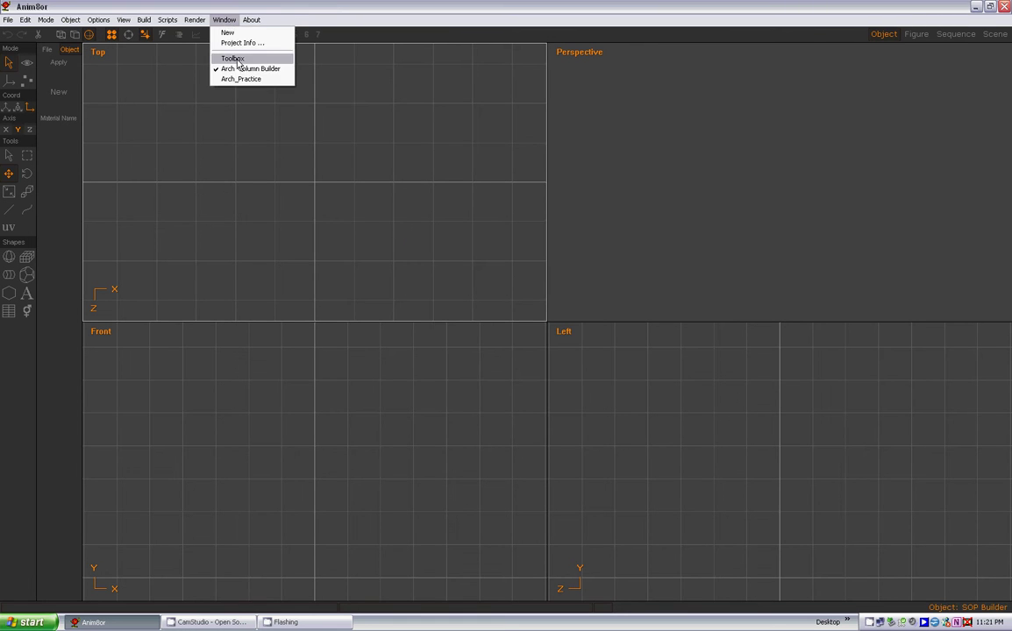
{"action": "left_click", "coordinate": [229, 58]}
{"action": "left_click", "coordinate": [70, 19]}
{"action": "left_click", "coordinate": [79, 162]}
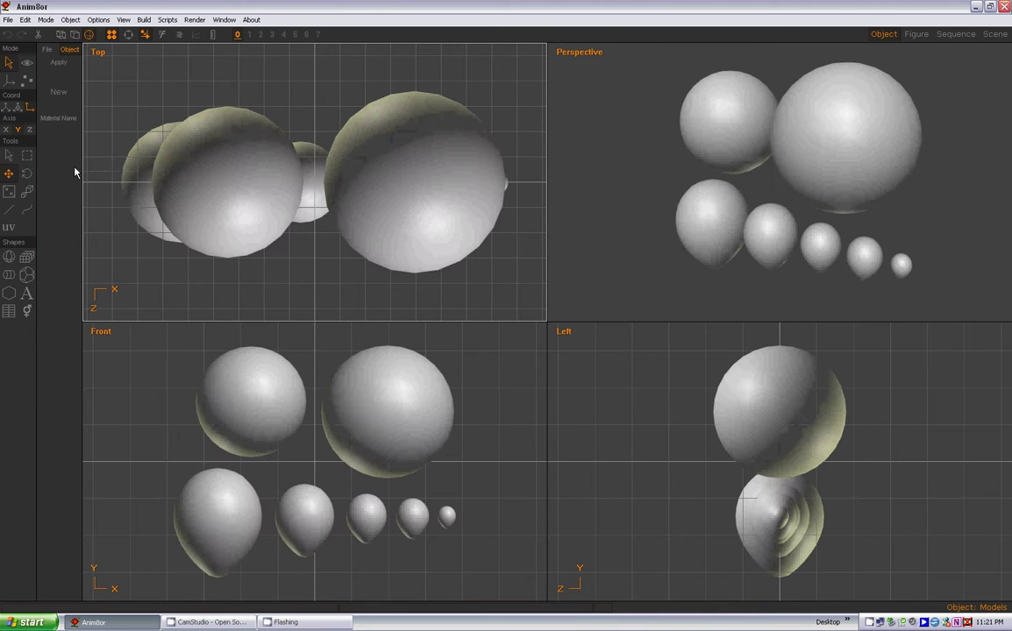
{"action": "left_click", "coordinate": [371, 529]}
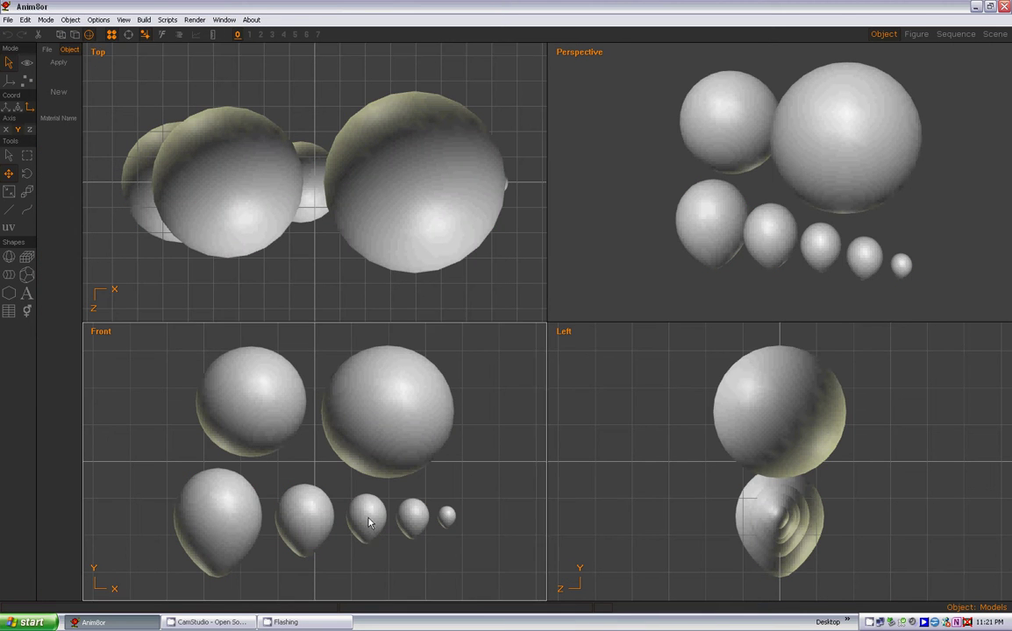
{"action": "left_click", "coordinate": [11, 155]}
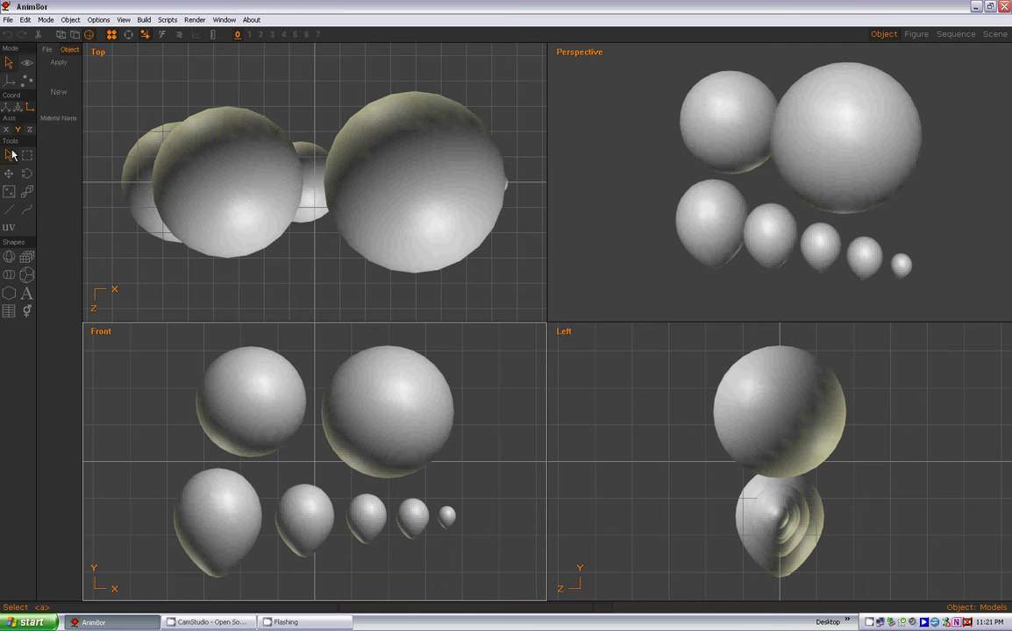
{"action": "left_click", "coordinate": [373, 515]}
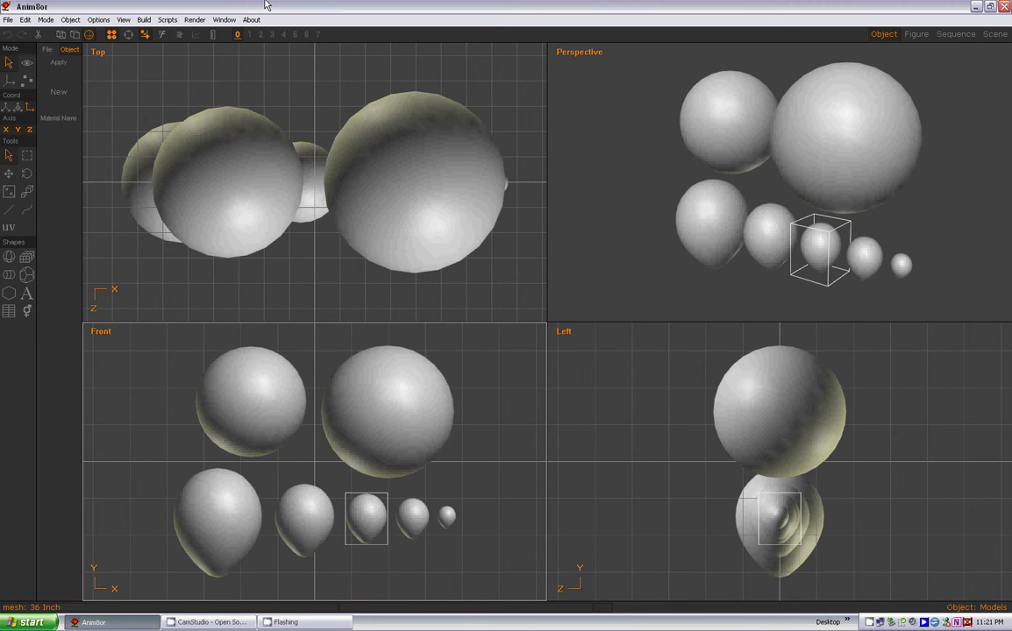
{"action": "left_click", "coordinate": [224, 19]}
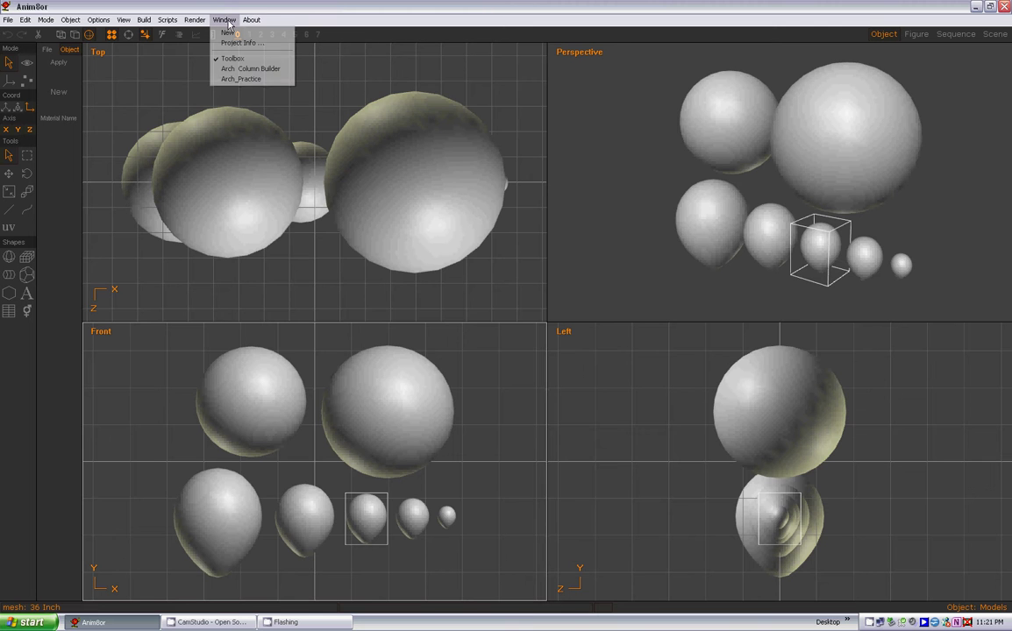
{"action": "left_click", "coordinate": [234, 70]}
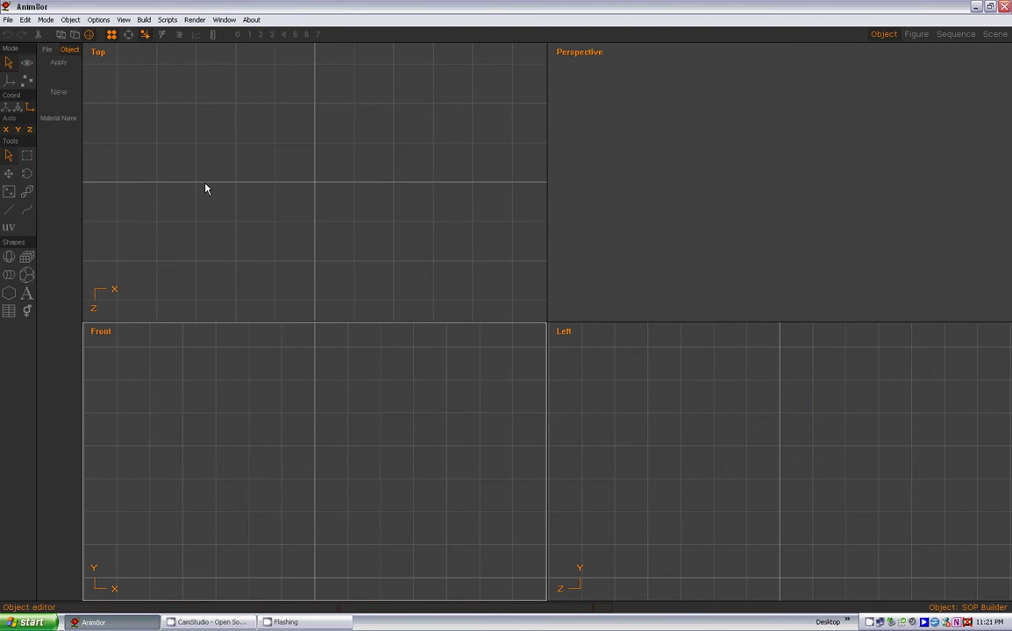
Center the balloon about the origin and rotate it 90 degrees about Z
{"action": "left_click", "coordinate": [25, 20]}
{"action": "mouse_move", "coordinate": [72, 211]}
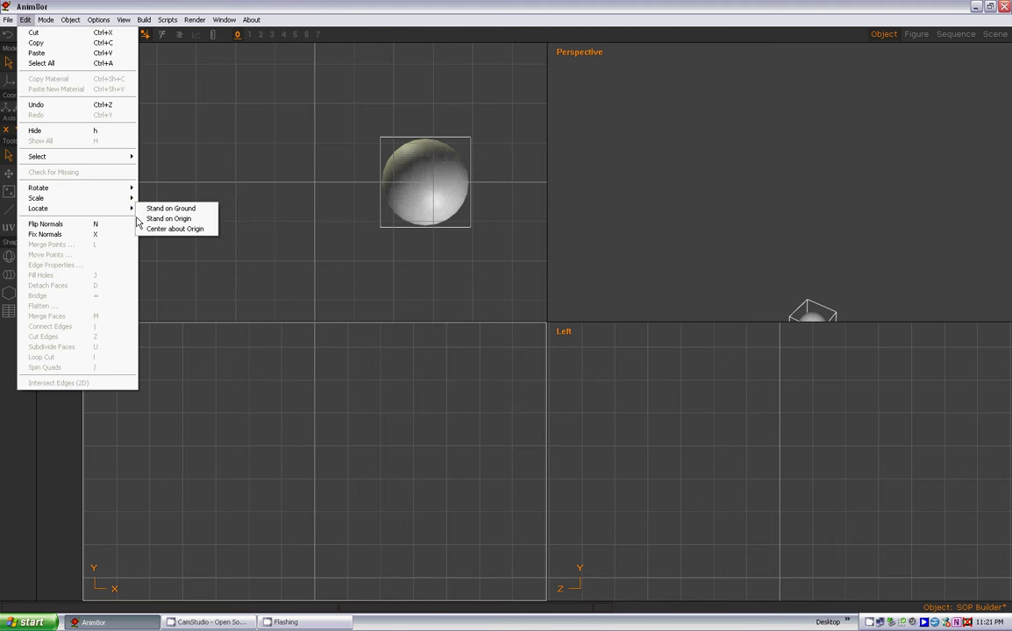
{"action": "left_click", "coordinate": [167, 226]}
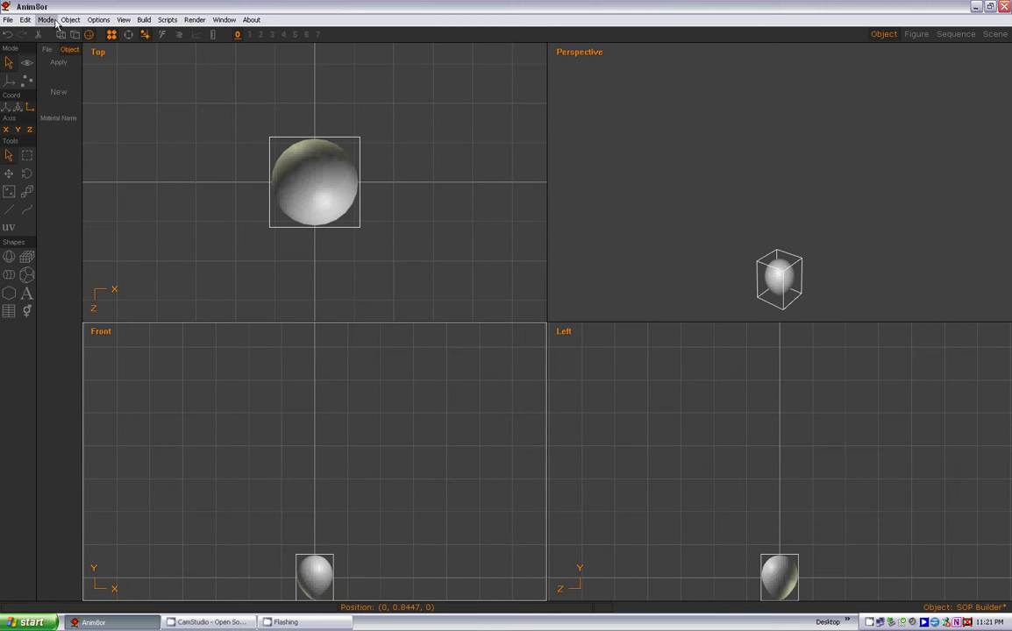
{"action": "left_click", "coordinate": [25, 19]}
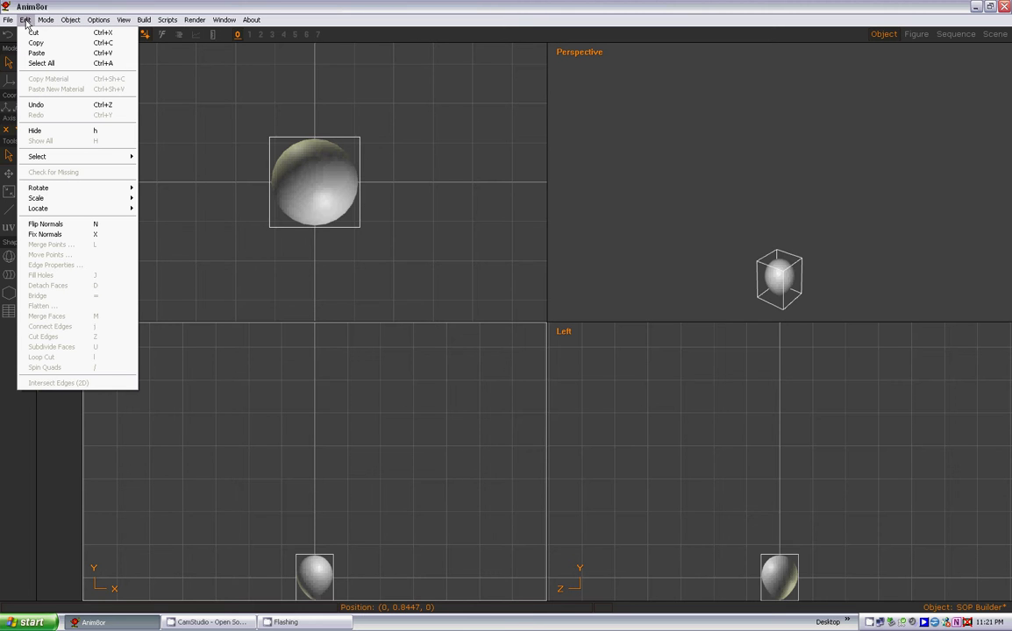
{"action": "mouse_move", "coordinate": [70, 189]}
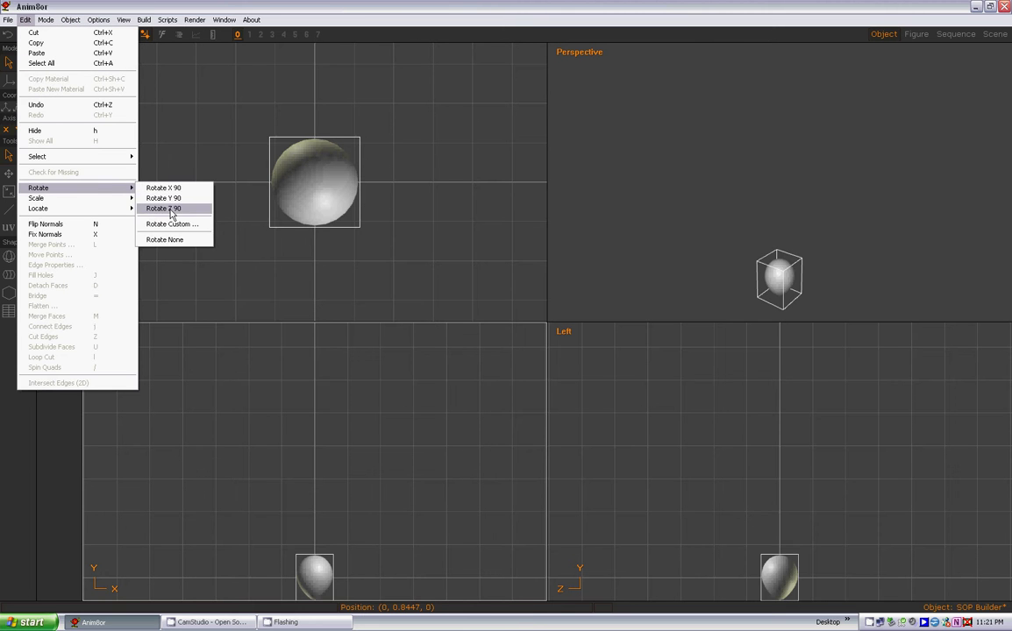
{"action": "left_click", "coordinate": [171, 210]}
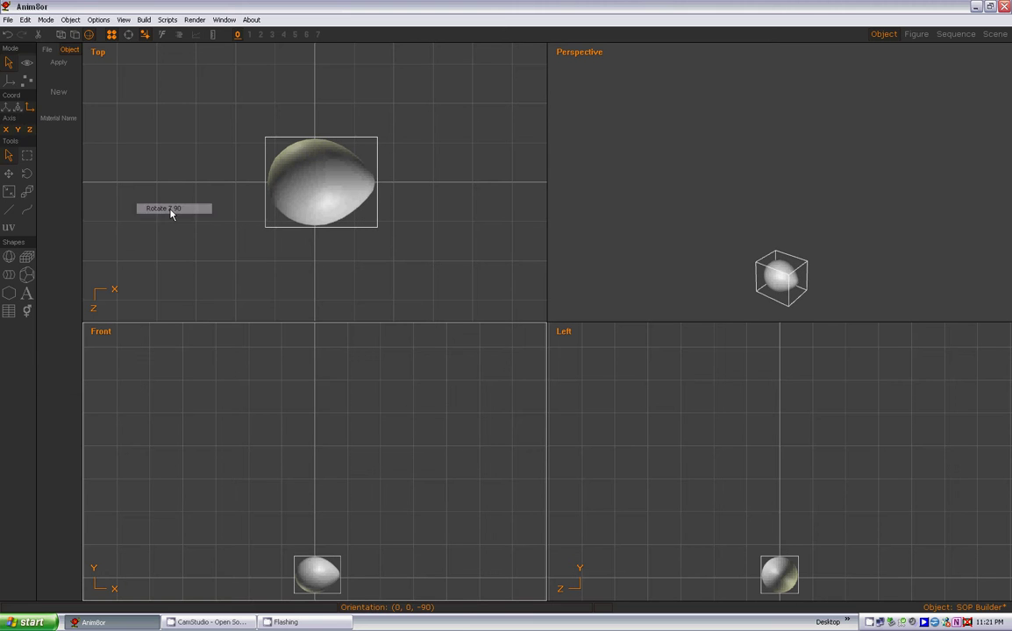
Stand the balloon on the ground plane at (0, 5.5, 0)
{"action": "left_click", "coordinate": [8, 172]}
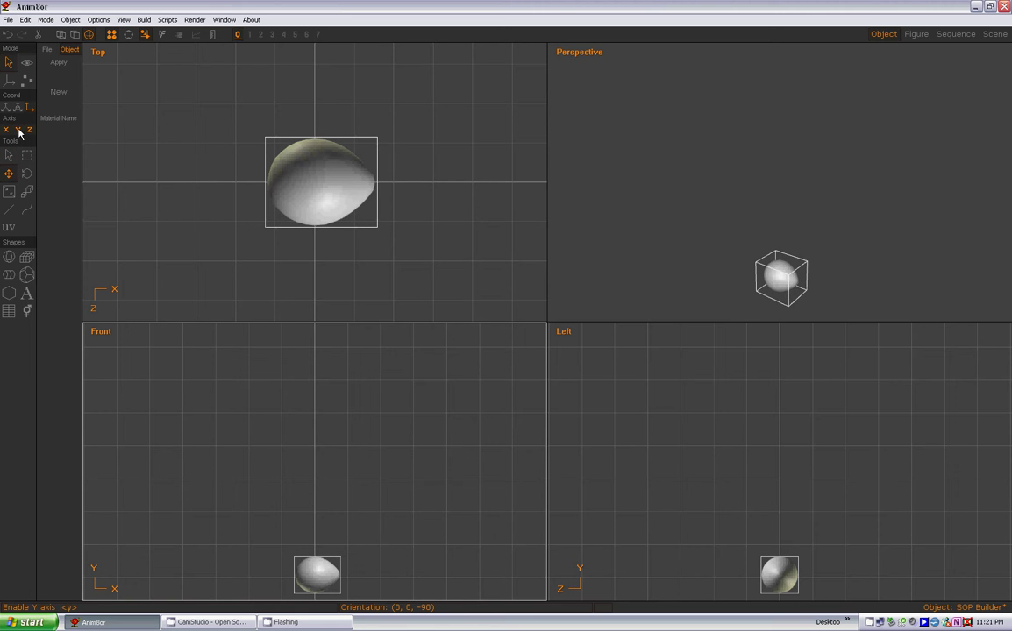
{"action": "left_click", "coordinate": [25, 20]}
{"action": "mouse_move", "coordinate": [53, 211]}
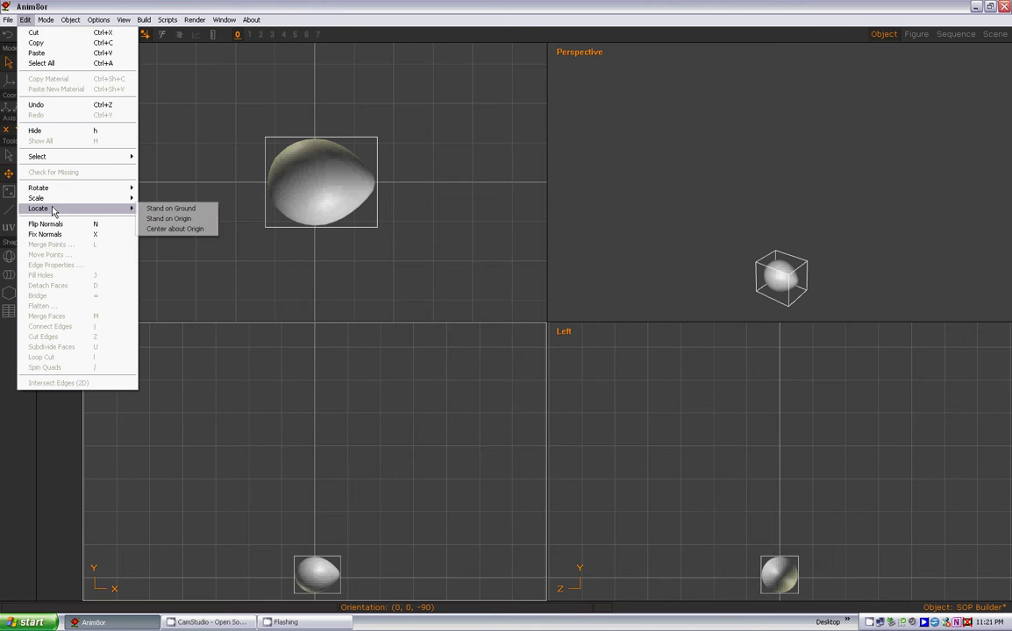
{"action": "left_click", "coordinate": [176, 211]}
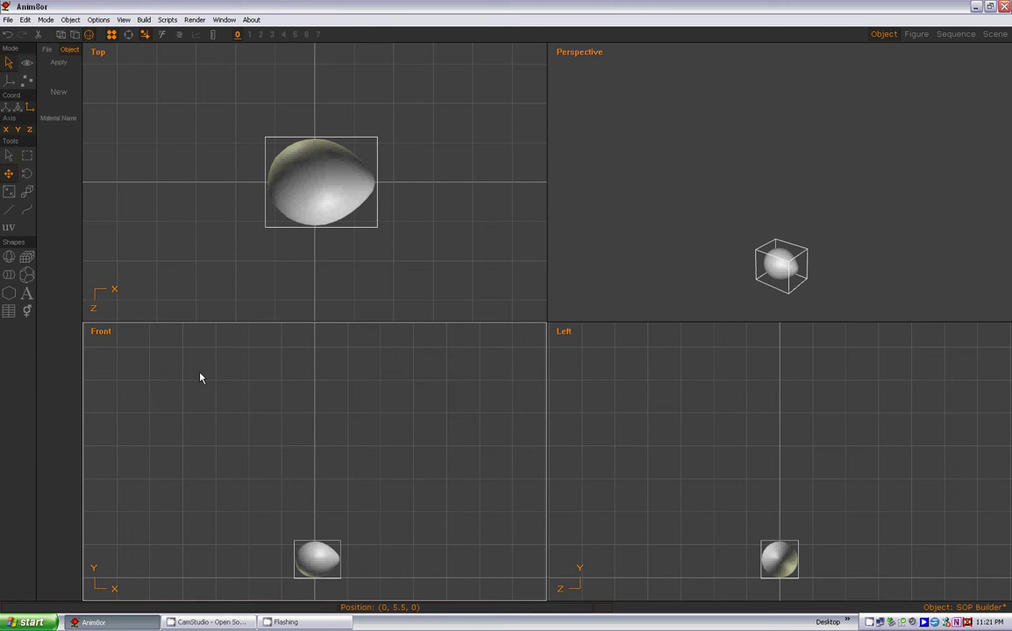
{"action": "left_click", "coordinate": [99, 334]}
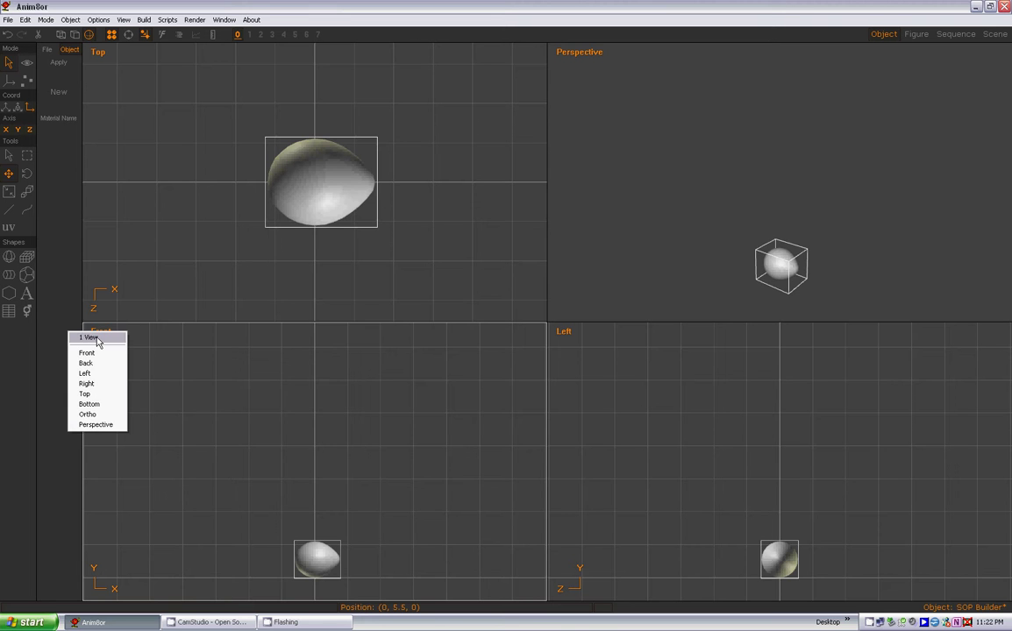
Enlarge the Front view, lock the Z axis, and raise the copied balloon above the first
{"action": "left_click", "coordinate": [98, 339]}
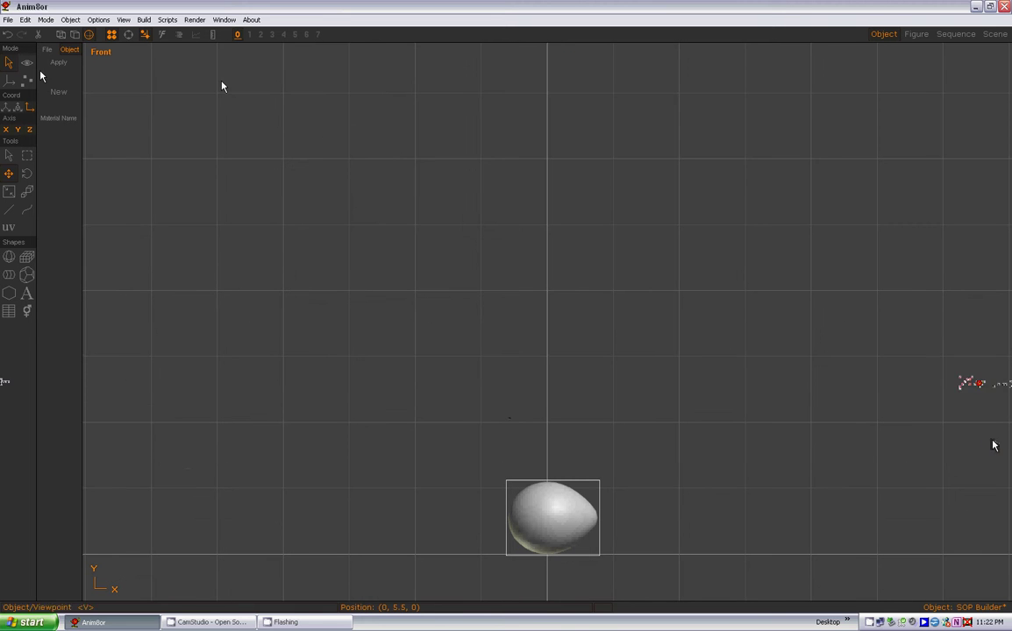
{"action": "left_click", "coordinate": [30, 131]}
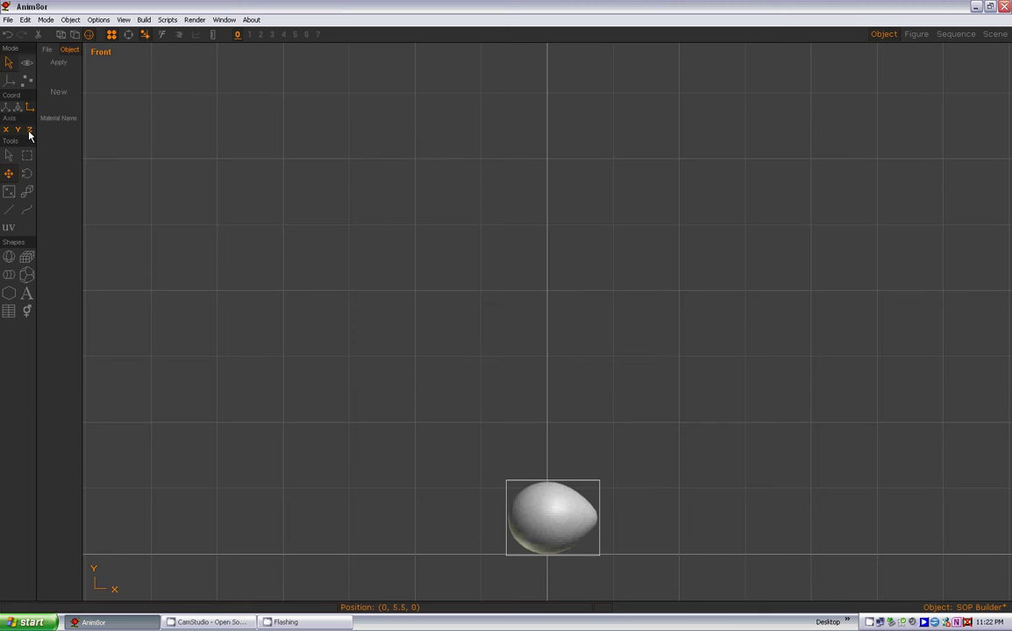
{"action": "left_click", "coordinate": [7, 174]}
{"action": "left_click_drag", "start_coordinate": [548, 523], "coordinate": [550, 451]}
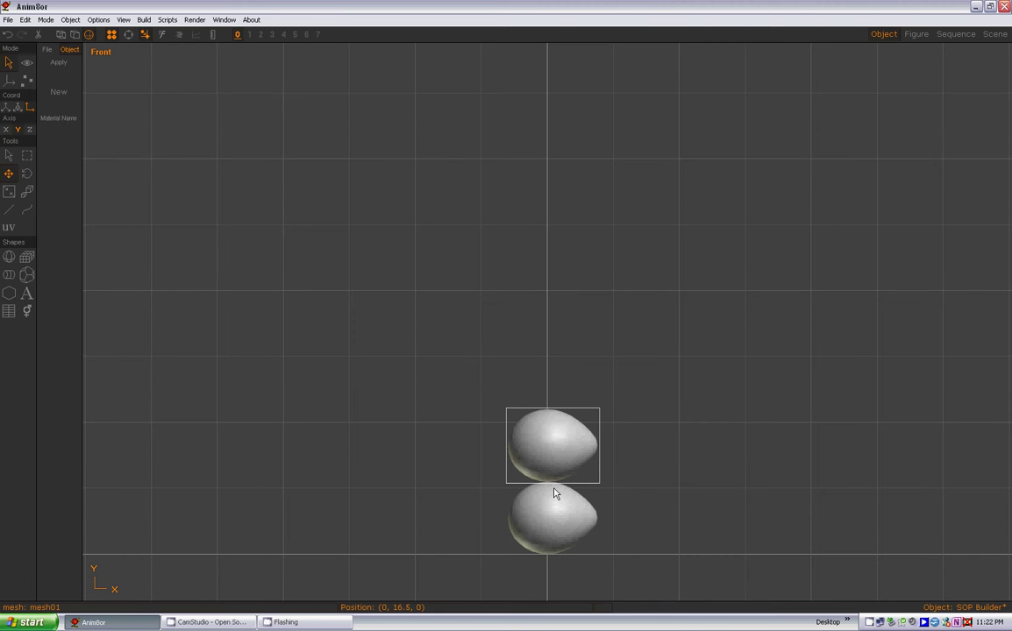
{"action": "scroll", "coordinate": [553, 496], "scroll_direction": "up", "scroll_amount": 6}
{"action": "scroll", "coordinate": [552, 474], "scroll_direction": "up", "scroll_amount": 8}
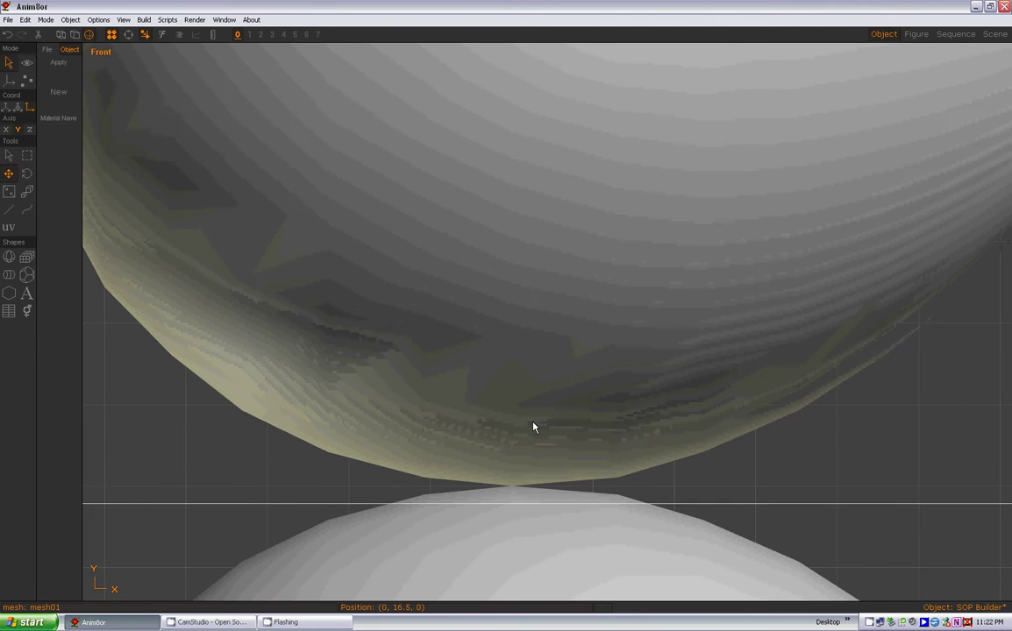
{"action": "left_click_drag", "start_coordinate": [535, 427], "coordinate": [532, 414]}
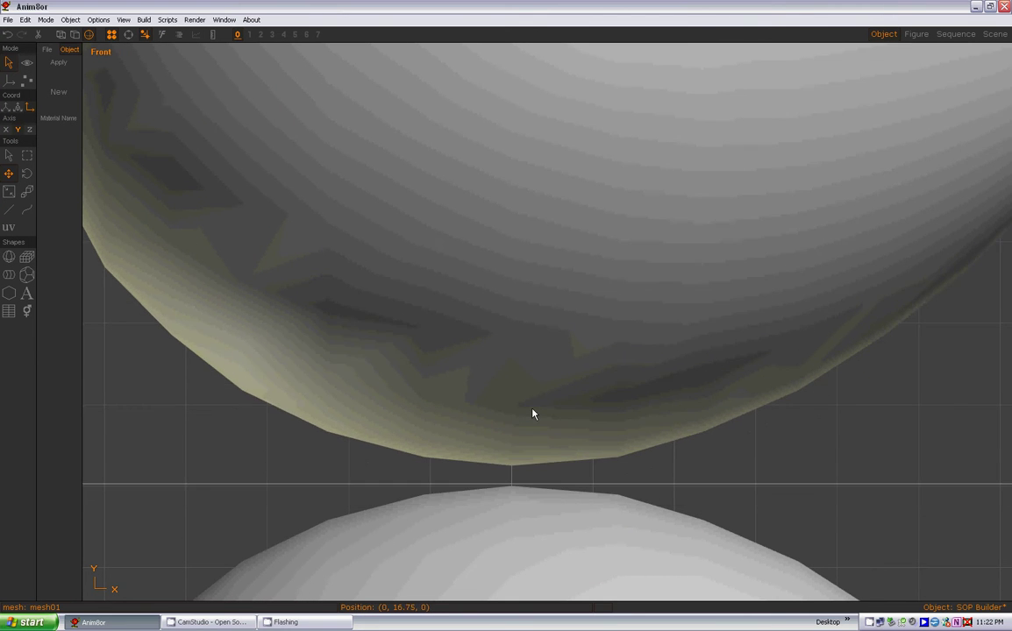
{"action": "scroll", "coordinate": [532, 417], "scroll_direction": "down", "scroll_amount": 6}
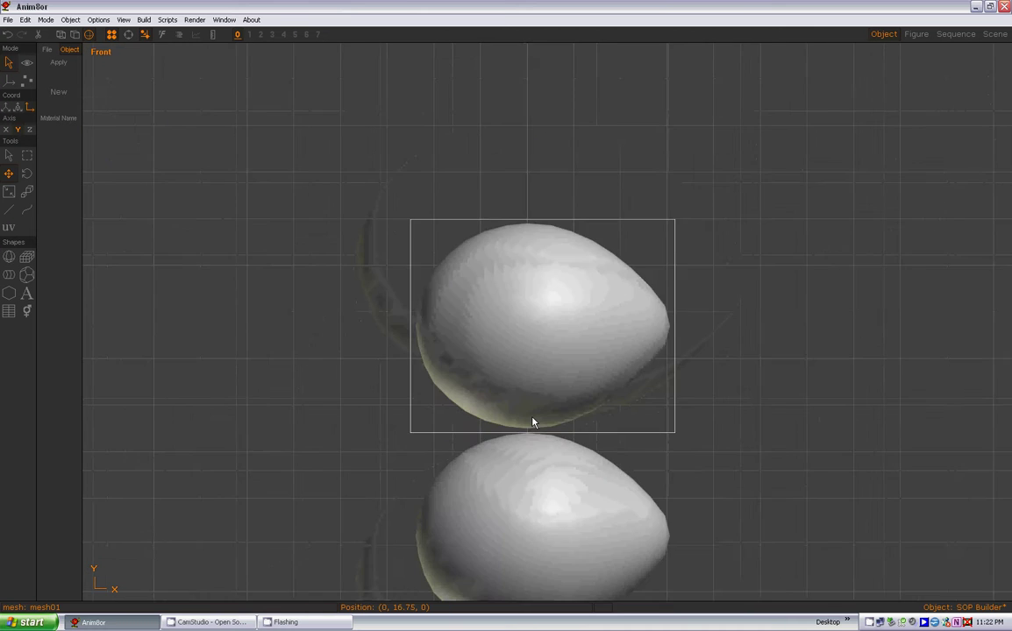
{"action": "scroll", "coordinate": [532, 422], "scroll_direction": "down", "scroll_amount": 5}
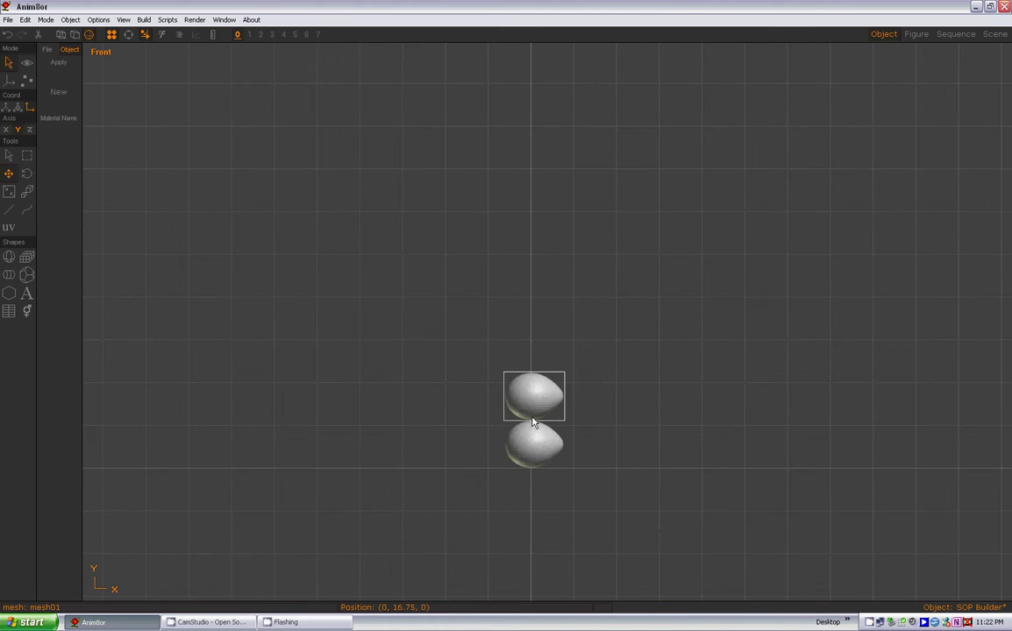
Select the upper balloon and lower it to Y = 16.5 so the two just touch
{"action": "left_click", "coordinate": [8, 156]}
{"action": "left_click", "coordinate": [585, 338]}
{"action": "scroll", "coordinate": [553, 424], "scroll_direction": "up", "scroll_amount": 4}
{"action": "left_click", "coordinate": [542, 410]}
{"action": "scroll", "coordinate": [542, 410], "scroll_direction": "up", "scroll_amount": 5}
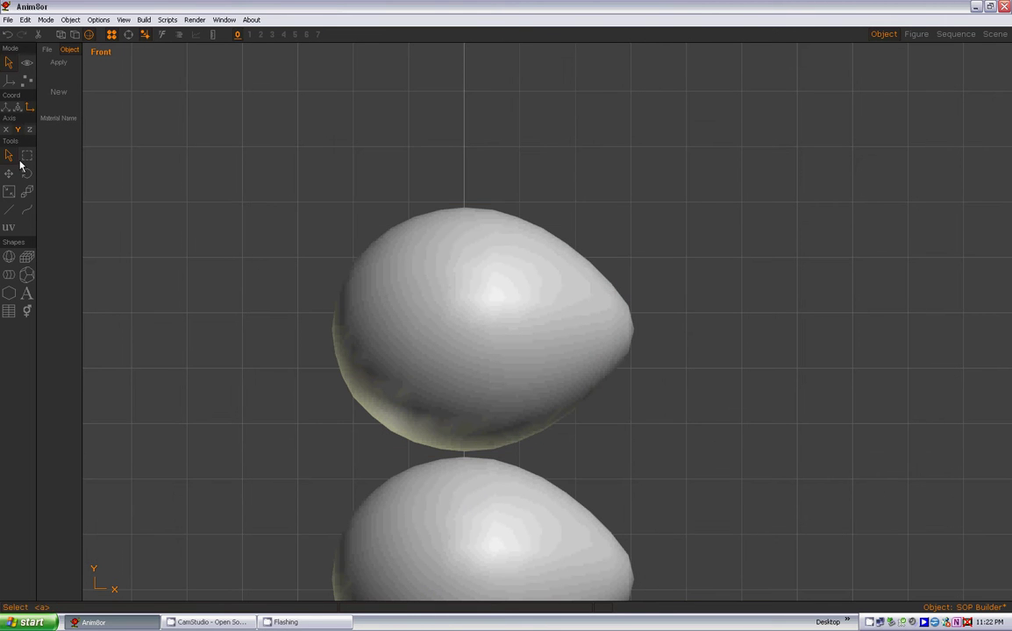
{"action": "key", "text": "m"}
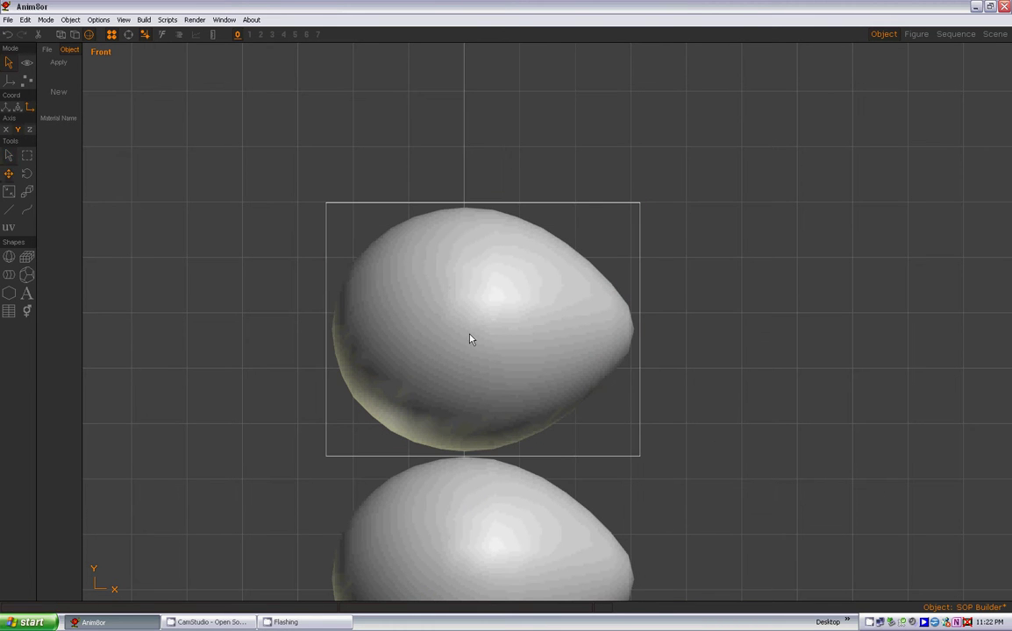
{"action": "left_click_drag", "start_coordinate": [470, 341], "coordinate": [471, 343]}
{"action": "scroll", "coordinate": [460, 454], "scroll_direction": "up", "scroll_amount": 4}
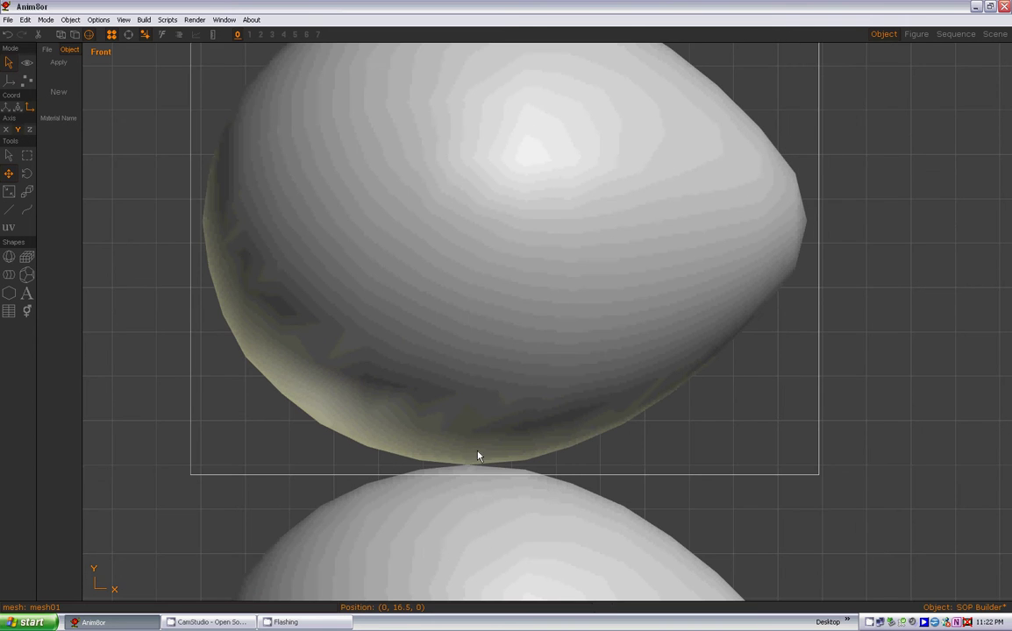
{"action": "scroll", "coordinate": [482, 452], "scroll_direction": "down", "scroll_amount": 6}
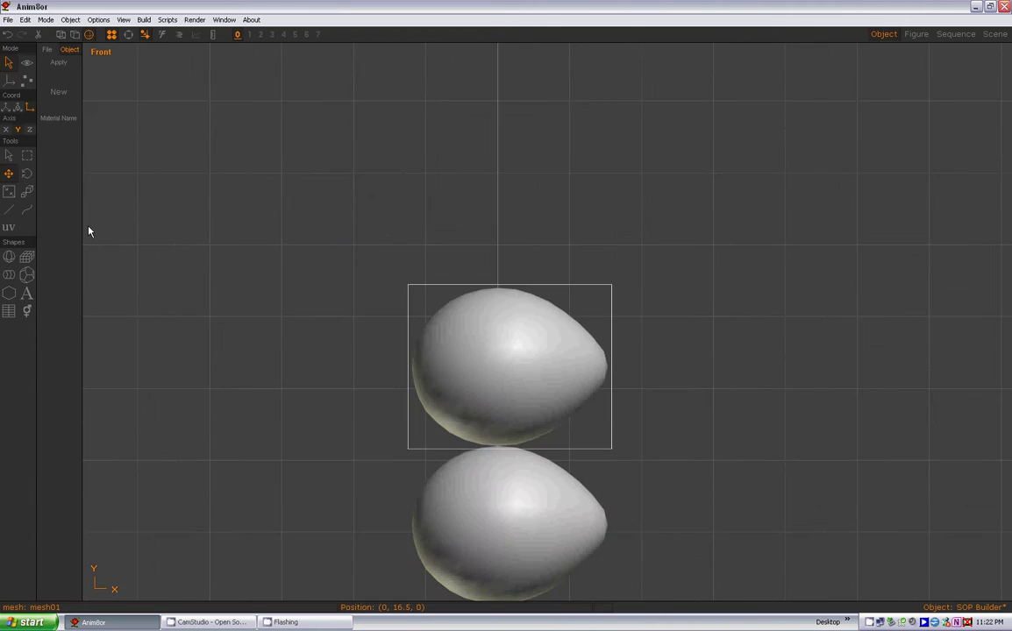
Box-select the two stacked balloons and lift their copy on top of them
{"action": "left_click", "coordinate": [26, 158]}
{"action": "left_click_drag", "start_coordinate": [385, 311], "coordinate": [585, 594]}
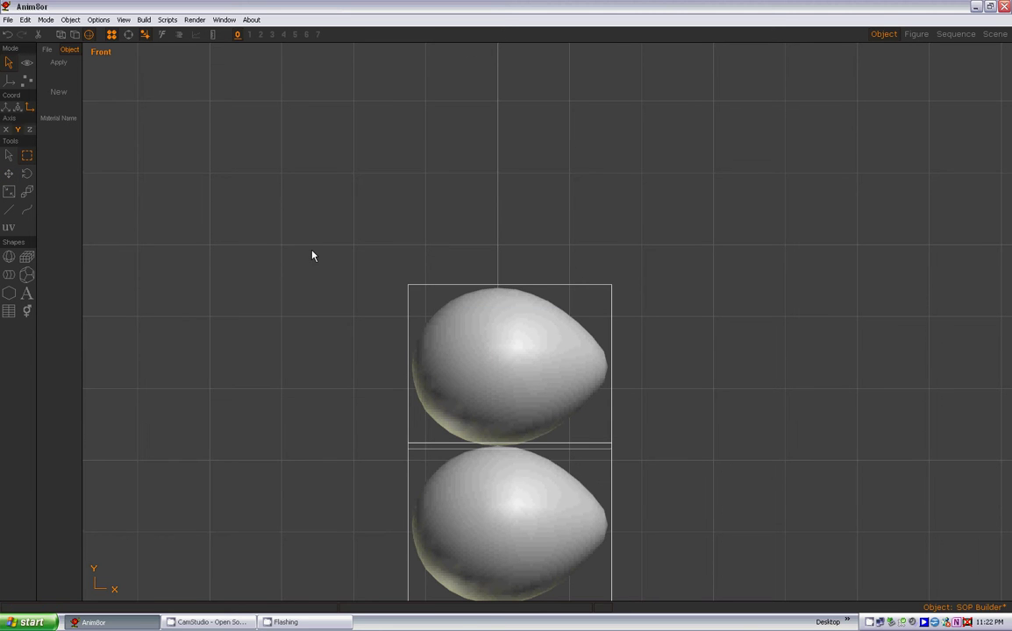
{"action": "left_click", "coordinate": [8, 174]}
{"action": "left_click_drag", "start_coordinate": [527, 519], "coordinate": [510, 199]}
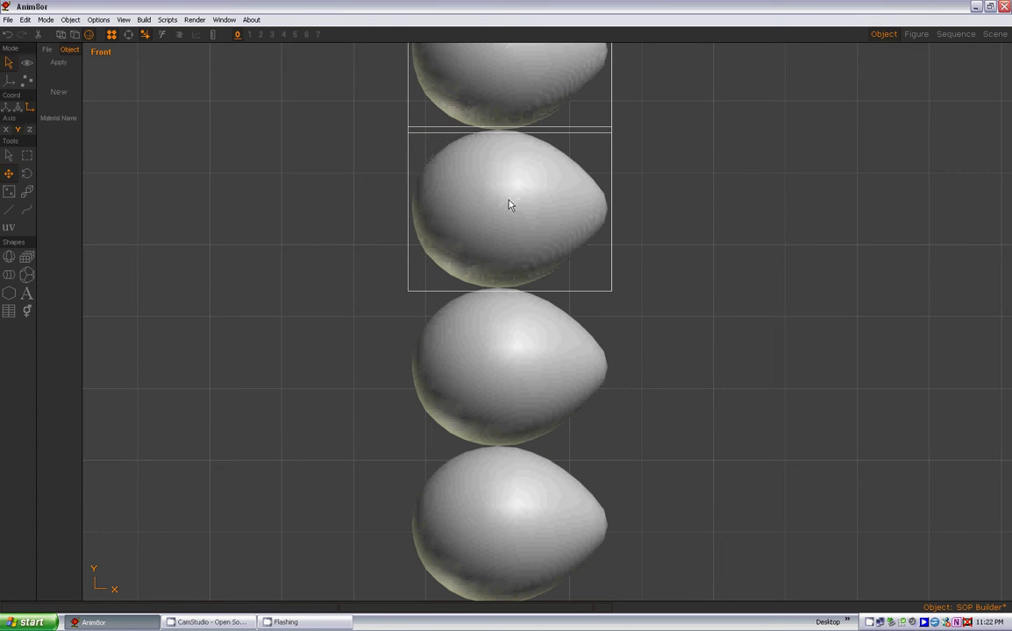
{"action": "scroll", "coordinate": [621, 273], "scroll_direction": "down", "scroll_amount": 2}
{"action": "scroll", "coordinate": [621, 273], "scroll_direction": "down", "scroll_amount": 3}
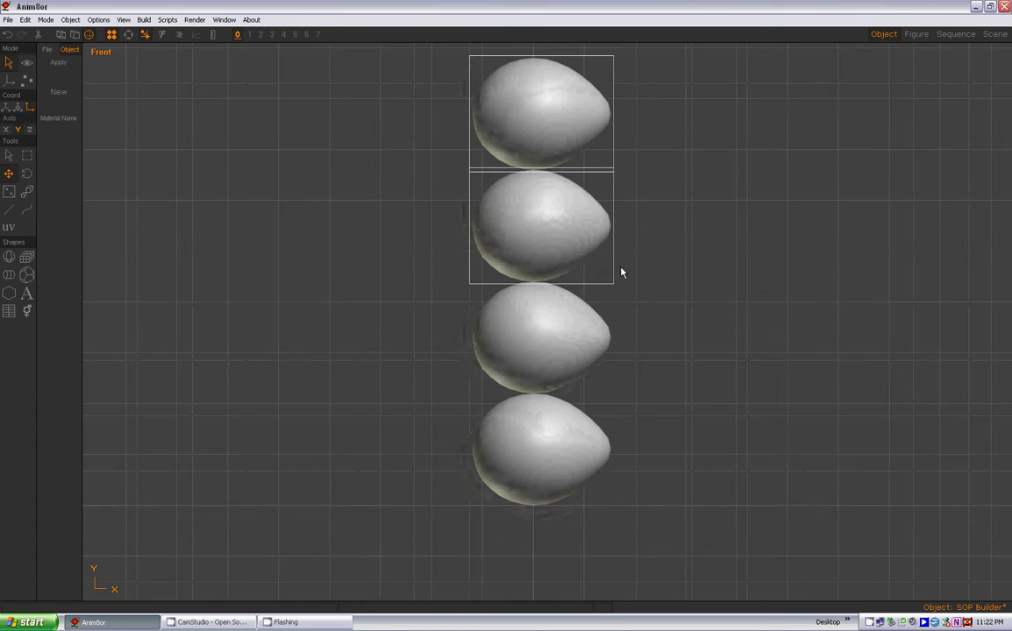
Box-select four eggs and place their copy above the other four
{"action": "left_click", "coordinate": [26, 155]}
{"action": "left_click_drag", "start_coordinate": [467, 91], "coordinate": [636, 420]}
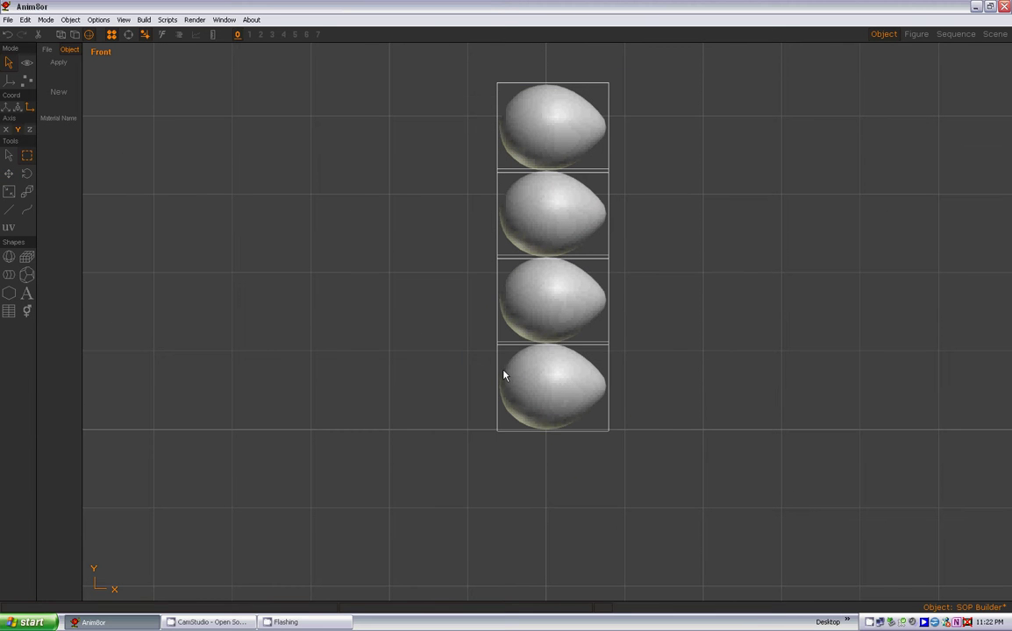
{"action": "left_click", "coordinate": [8, 174]}
{"action": "left_click_drag", "start_coordinate": [574, 302], "coordinate": [589, 119]}
{"action": "scroll", "coordinate": [549, 77], "scroll_direction": "up", "scroll_amount": 5}
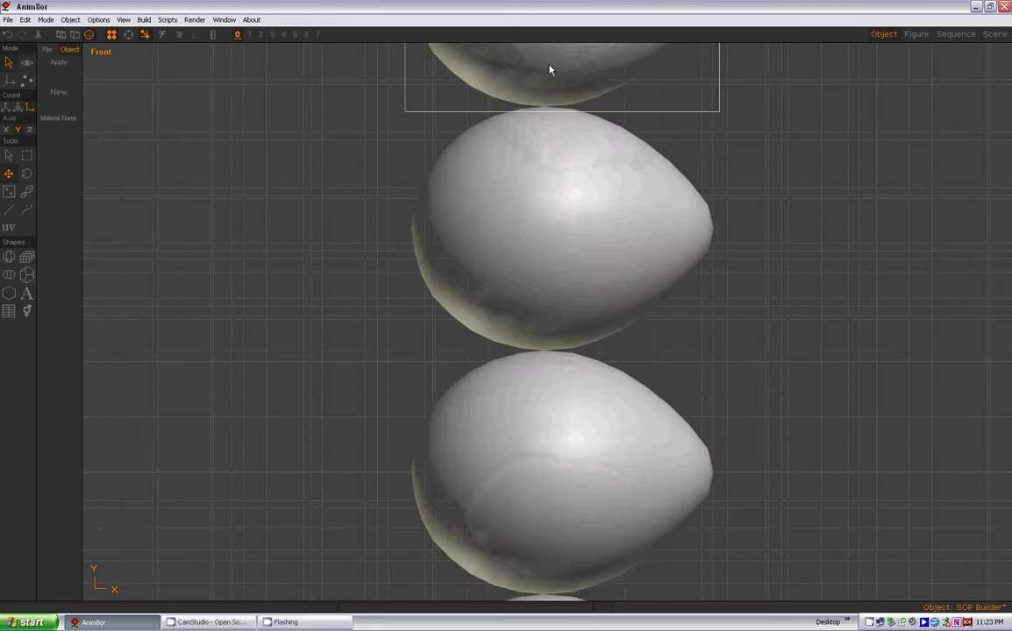
{"action": "scroll", "coordinate": [545, 74], "scroll_direction": "up", "scroll_amount": 5}
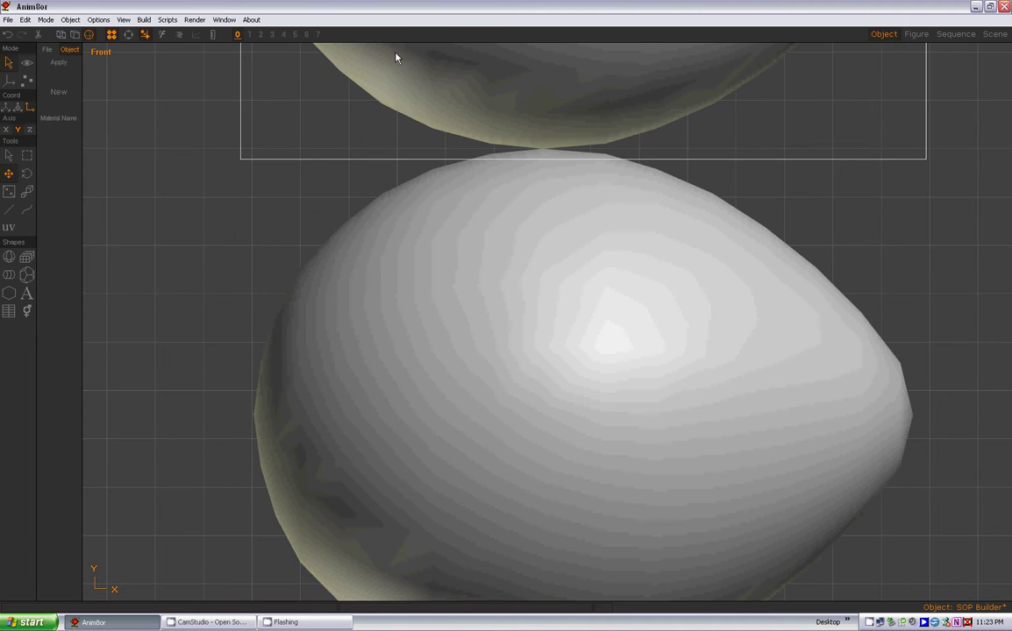
Close the grid settings unchanged and frame all eight eggs in the Front view
{"action": "left_click", "coordinate": [98, 19]}
{"action": "left_click", "coordinate": [106, 58]}
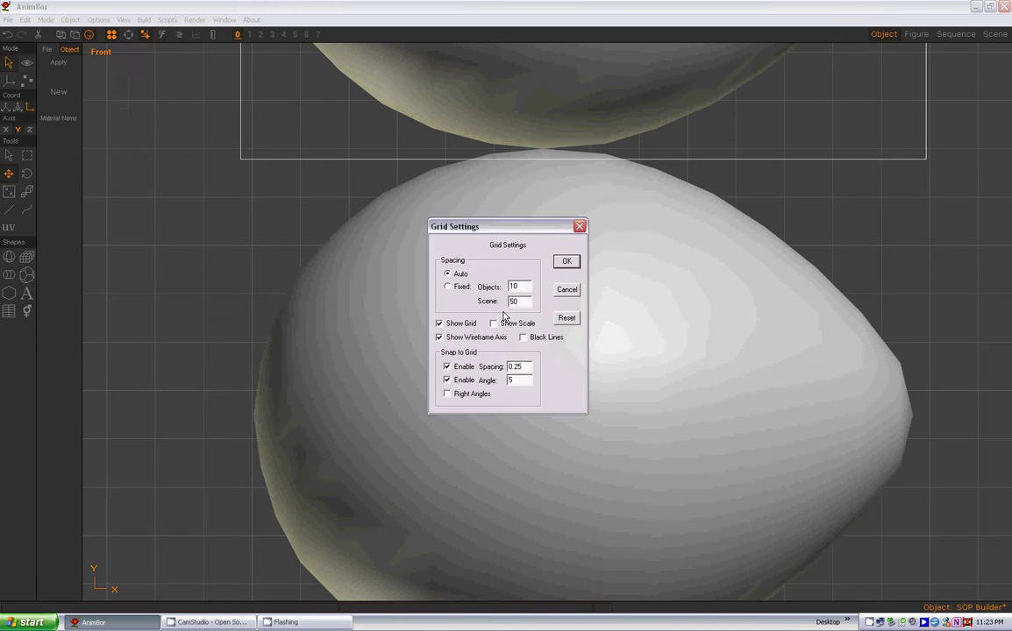
{"action": "left_click", "coordinate": [568, 262]}
{"action": "left_click", "coordinate": [26, 64]}
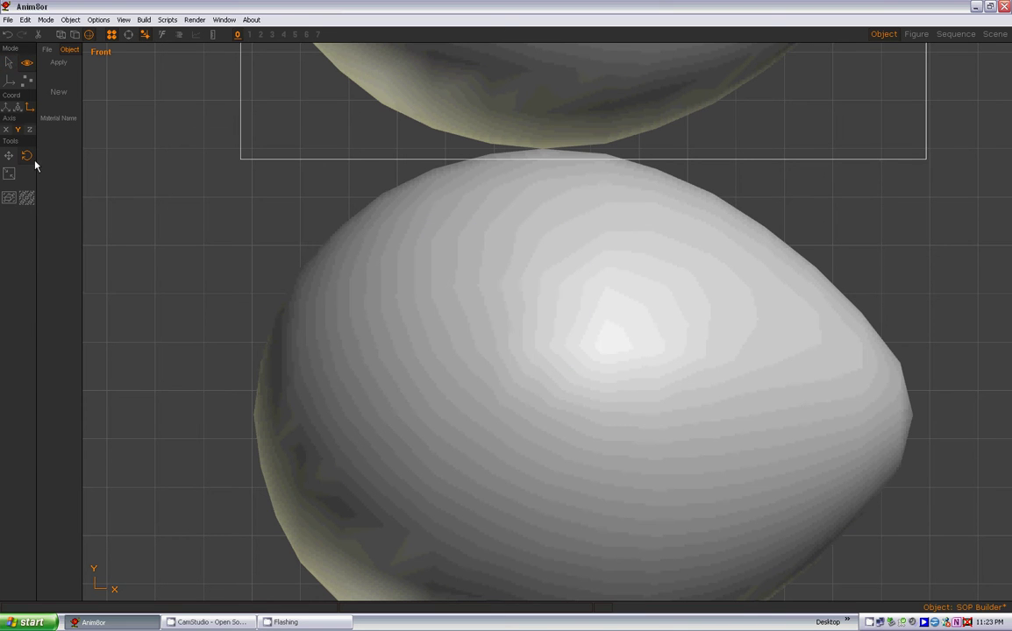
{"action": "left_click", "coordinate": [9, 201]}
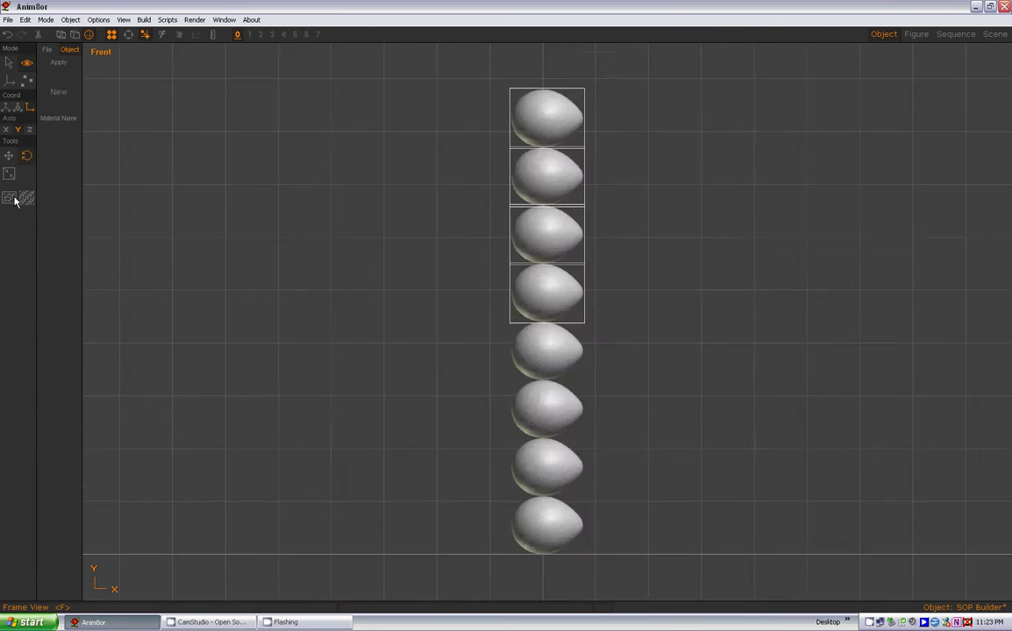
Deselect the eggs and pick the Add Cube tool
{"action": "left_click", "coordinate": [9, 62]}
{"action": "left_click", "coordinate": [7, 156]}
{"action": "left_click", "coordinate": [434, 253]}
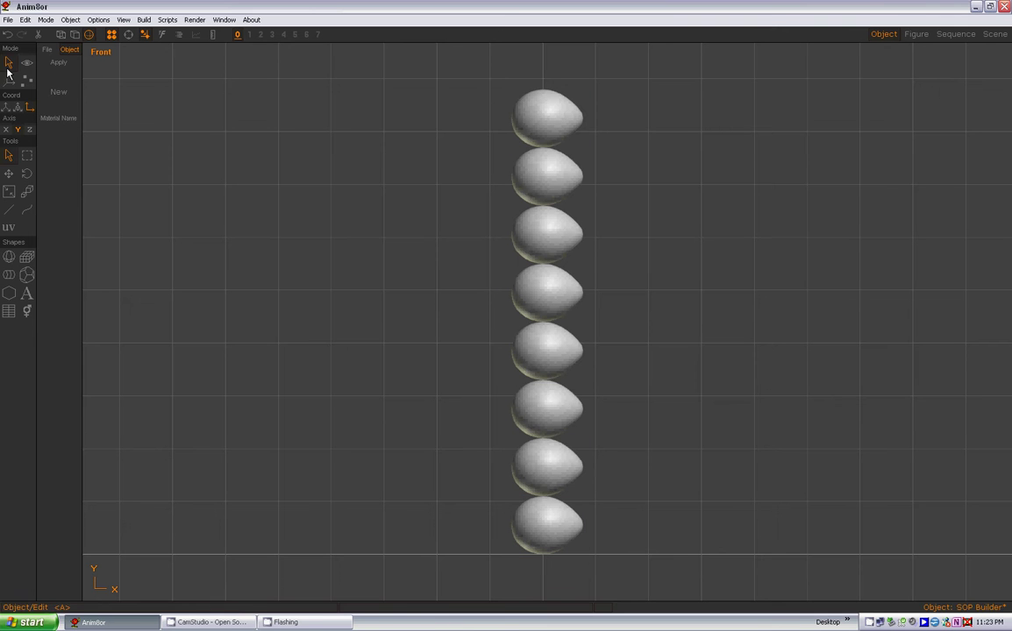
{"action": "left_click", "coordinate": [28, 258]}
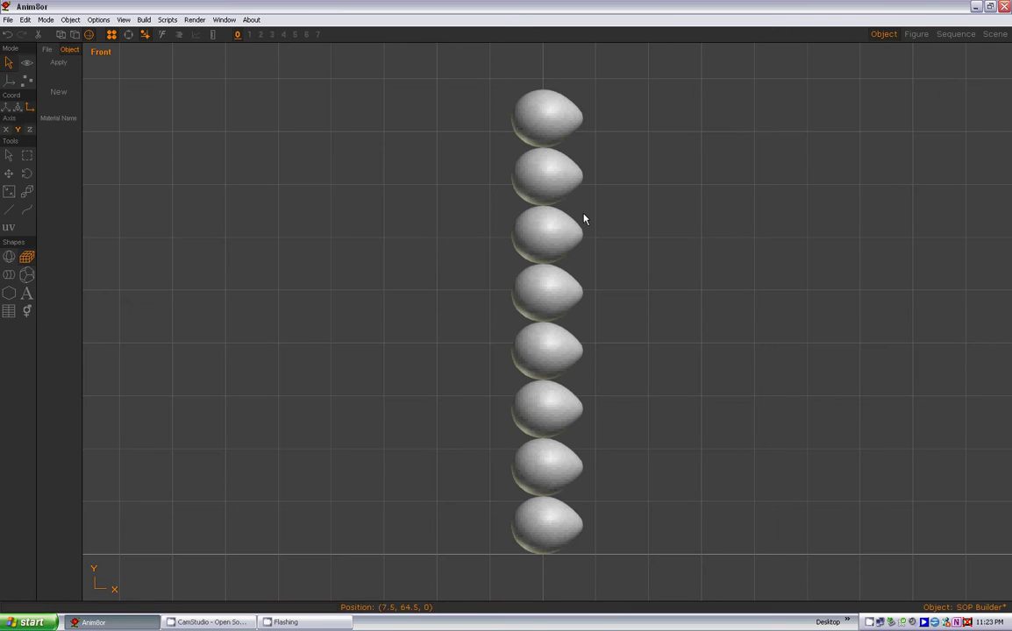
Draw a cube beside the eggs and size it X 10, Y 240
{"action": "left_click_drag", "start_coordinate": [683, 215], "coordinate": [742, 278]}
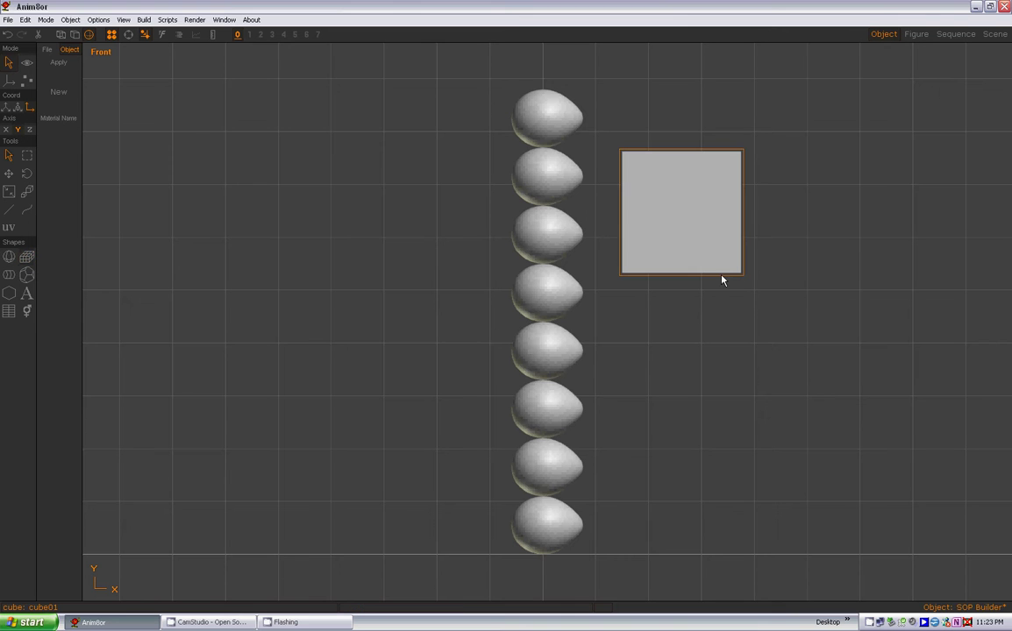
{"action": "double_click", "coordinate": [702, 224]}
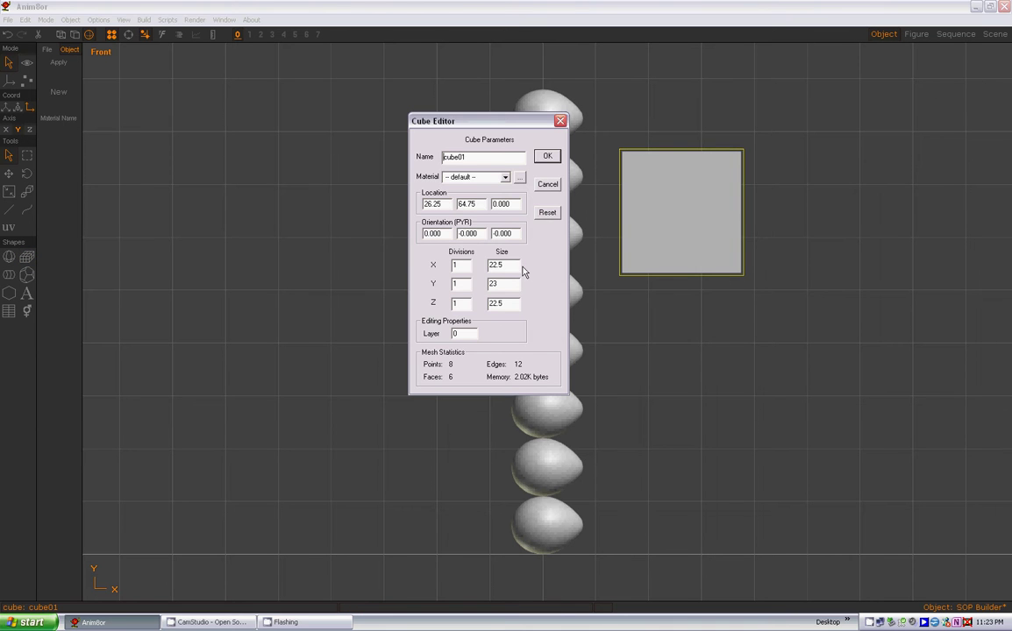
{"action": "left_click_drag", "start_coordinate": [514, 264], "coordinate": [473, 263]}
{"action": "type", "text": "10"}
{"action": "key", "text": "Tab"}
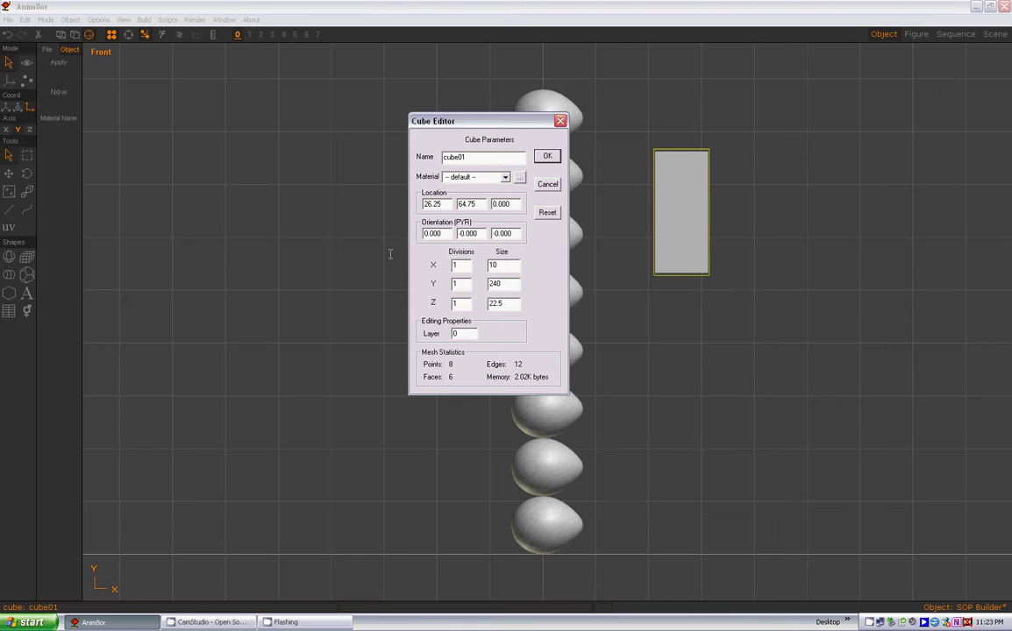
{"action": "key", "text": "Tab"}
{"action": "key", "text": "Return"}
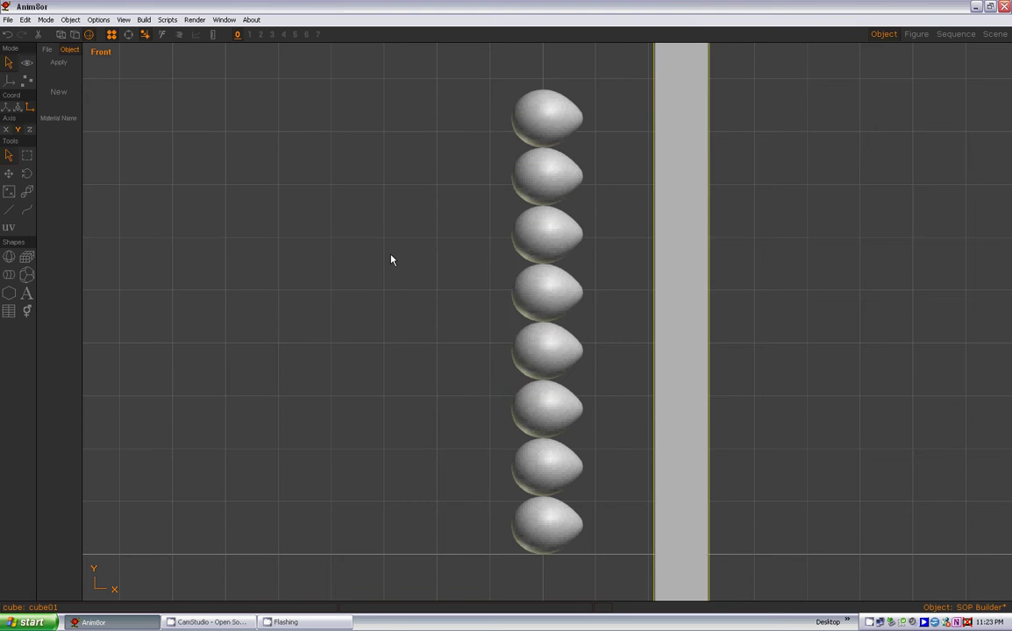
Stand the pillar on the ground and deselect it
{"action": "left_click", "coordinate": [25, 19]}
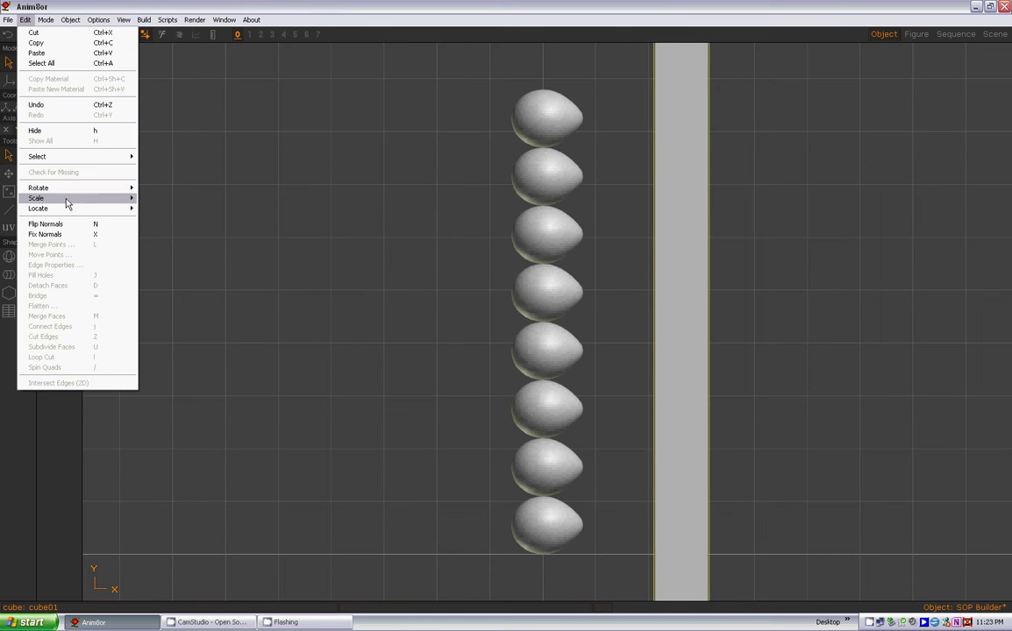
{"action": "mouse_move", "coordinate": [63, 209]}
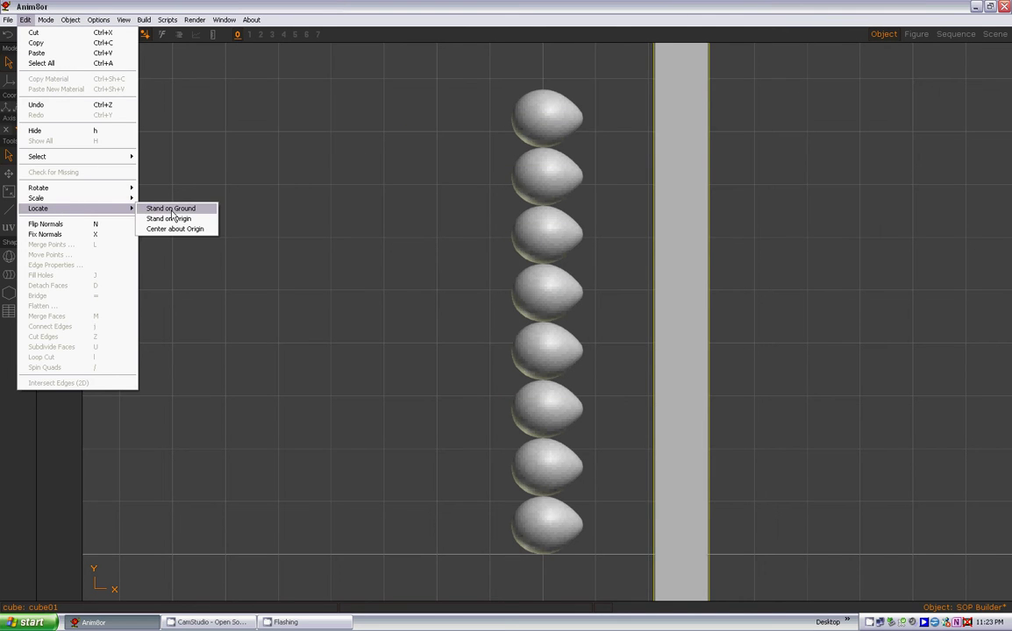
{"action": "left_click", "coordinate": [172, 211]}
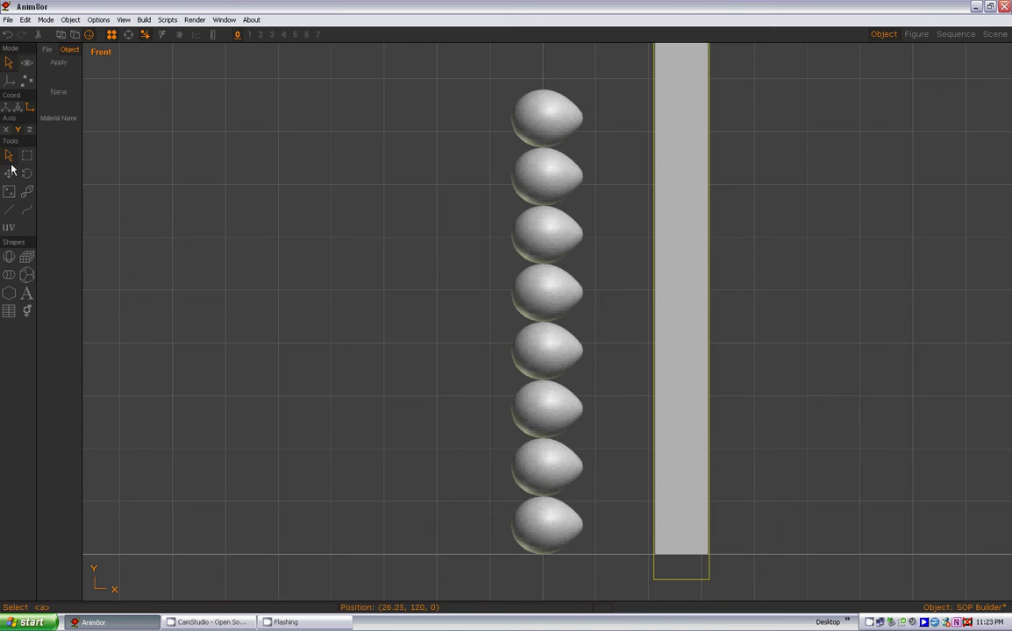
{"action": "left_click", "coordinate": [311, 199]}
{"action": "left_click", "coordinate": [26, 62]}
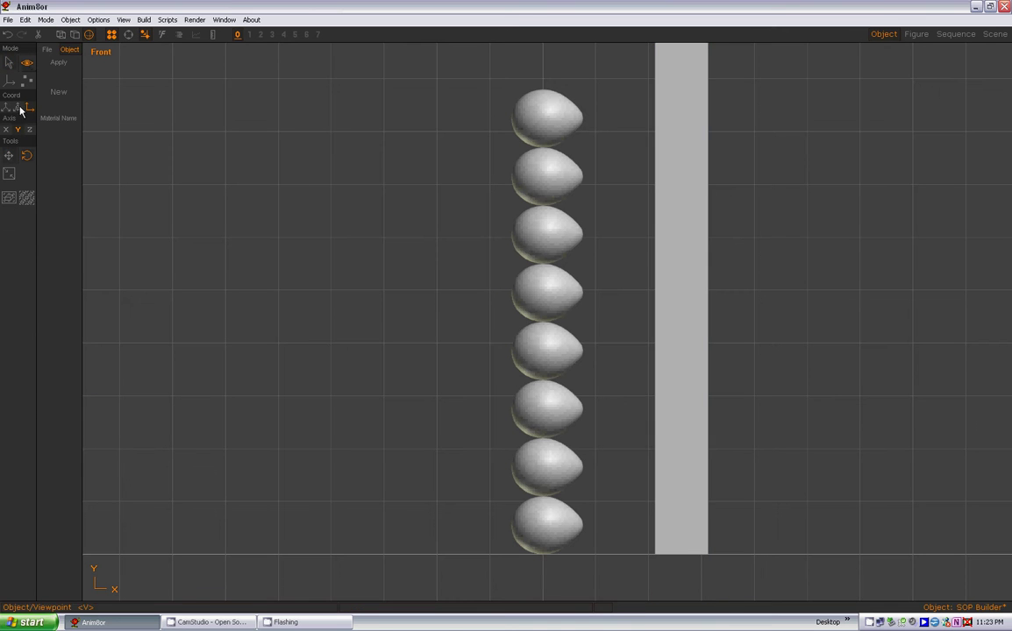
Box-select the eight eggs and stack their copy on top, lowest new egg at (0, 93.5, 0)
{"action": "left_click", "coordinate": [9, 200]}
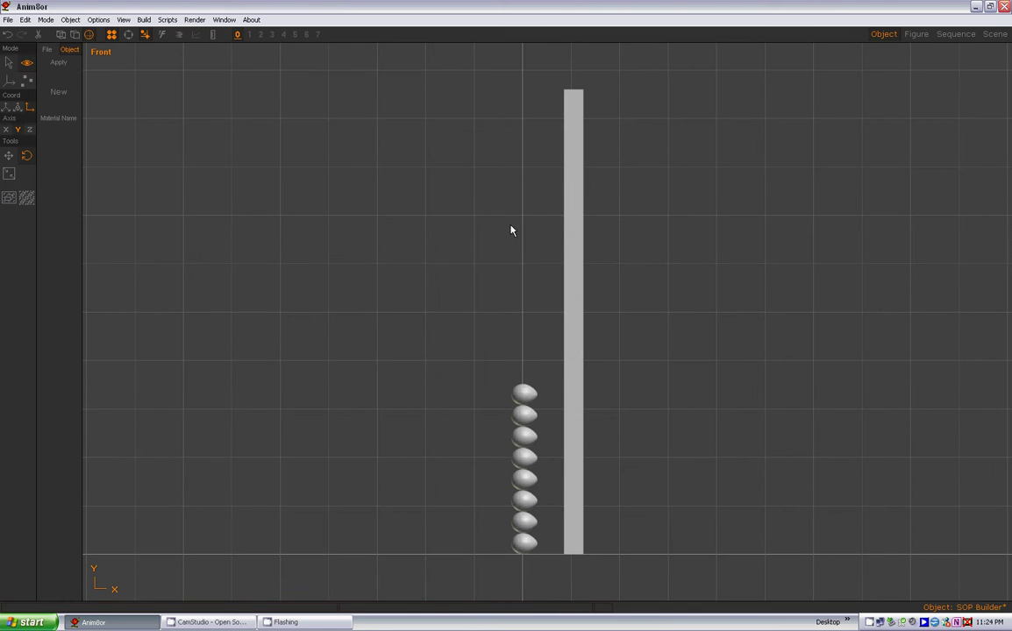
{"action": "left_click", "coordinate": [9, 62]}
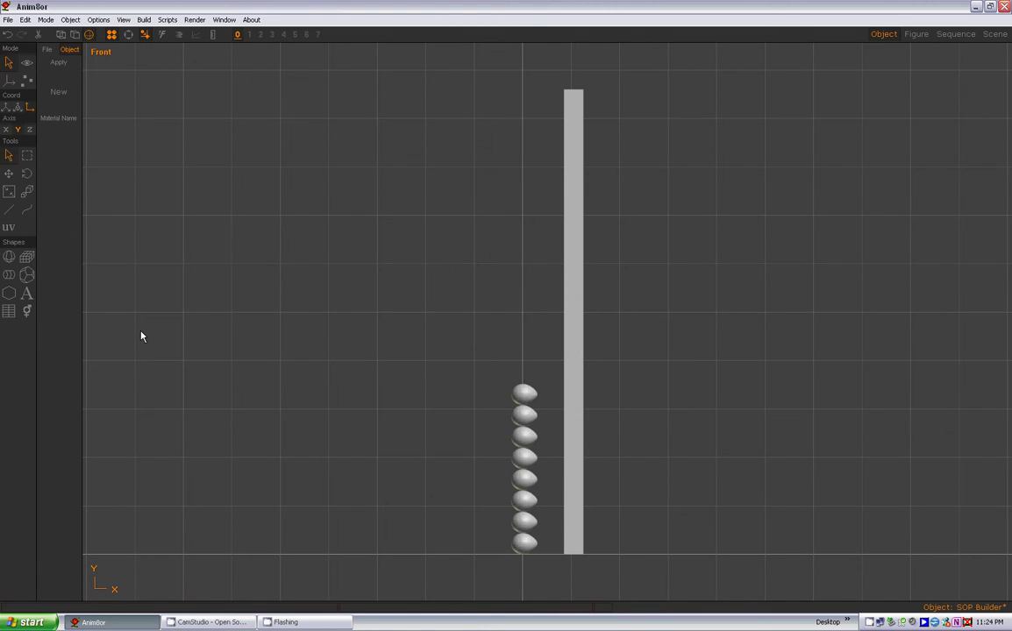
{"action": "left_click", "coordinate": [29, 156]}
{"action": "left_click_drag", "start_coordinate": [500, 374], "coordinate": [549, 564]}
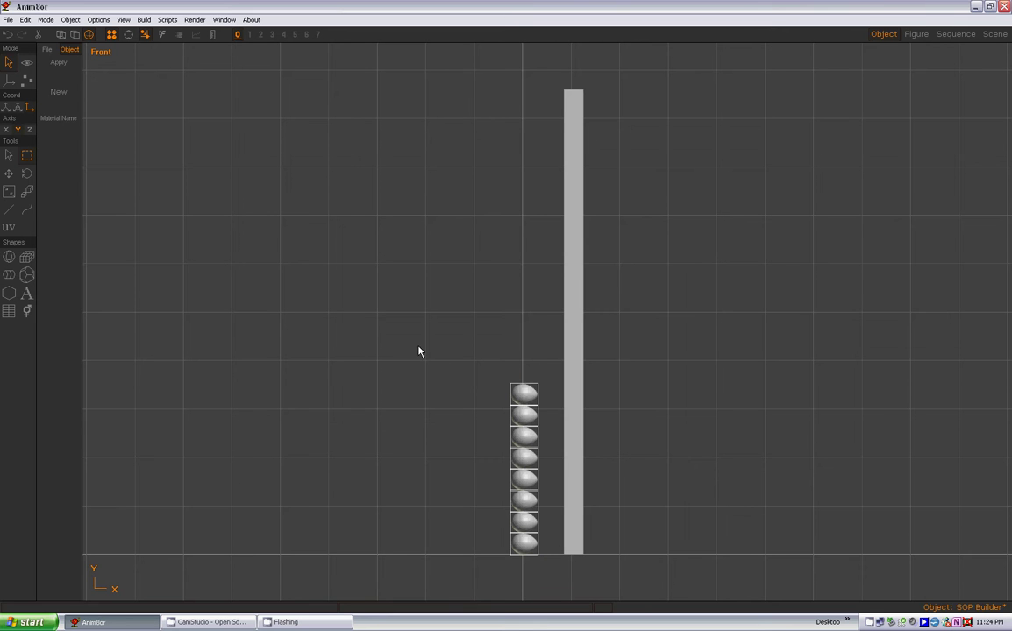
{"action": "left_click", "coordinate": [9, 176]}
{"action": "left_click_drag", "start_coordinate": [532, 442], "coordinate": [527, 286]}
{"action": "scroll", "coordinate": [526, 385], "scroll_direction": "up", "scroll_amount": 5}
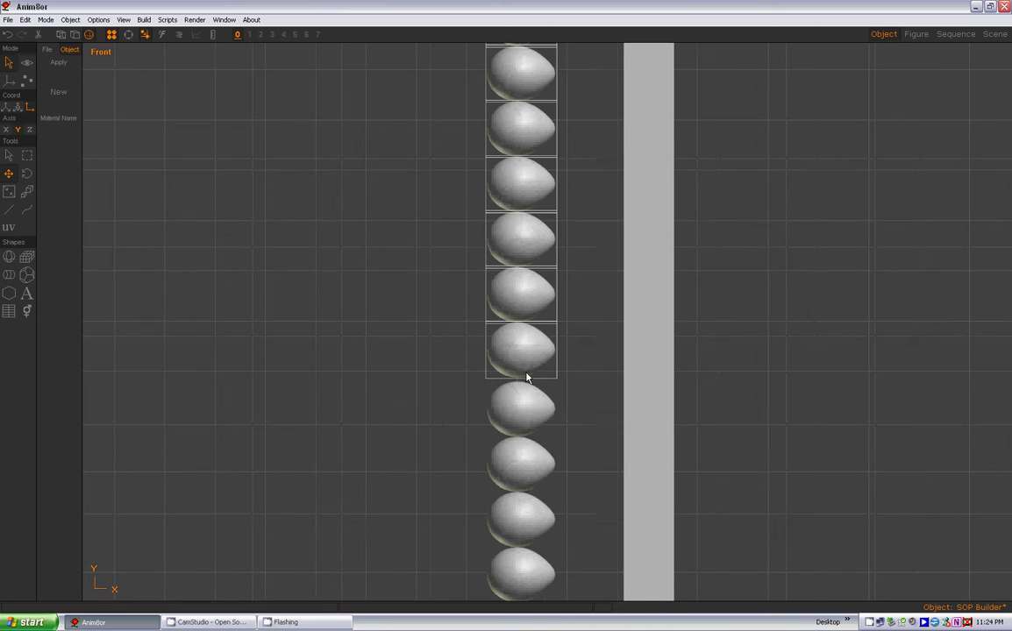
{"action": "scroll", "coordinate": [526, 384], "scroll_direction": "up", "scroll_amount": 5}
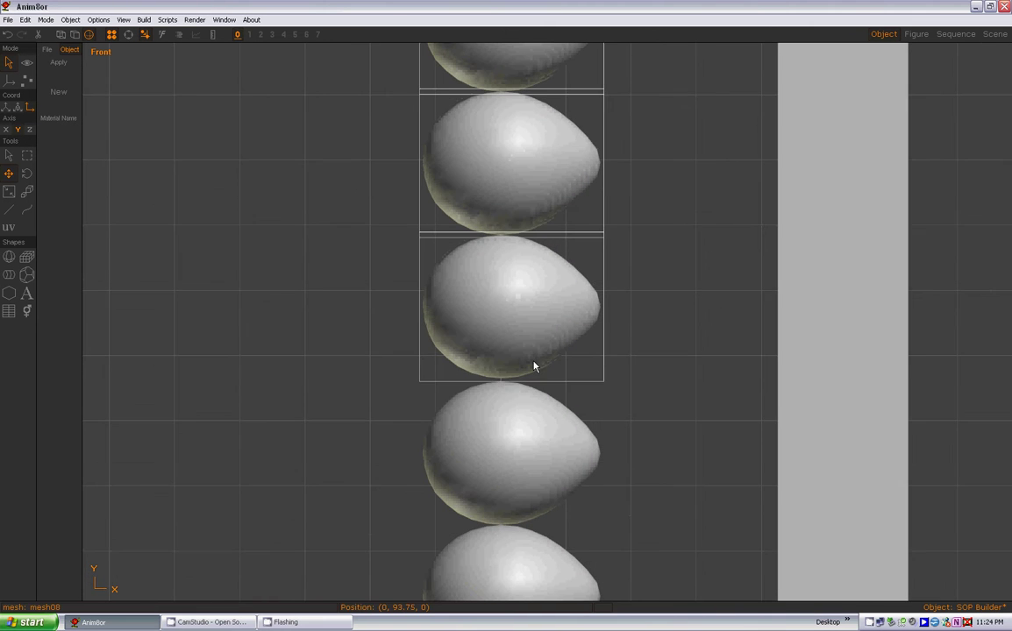
{"action": "scroll", "coordinate": [535, 366], "scroll_direction": "down", "scroll_amount": 8}
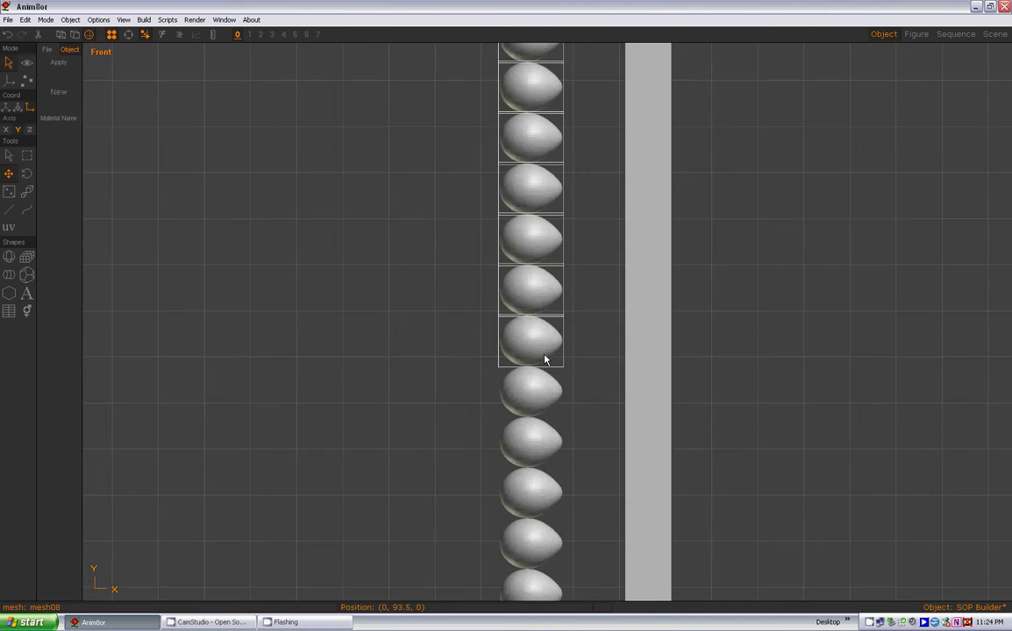
{"action": "scroll", "coordinate": [545, 359], "scroll_direction": "down", "scroll_amount": 6}
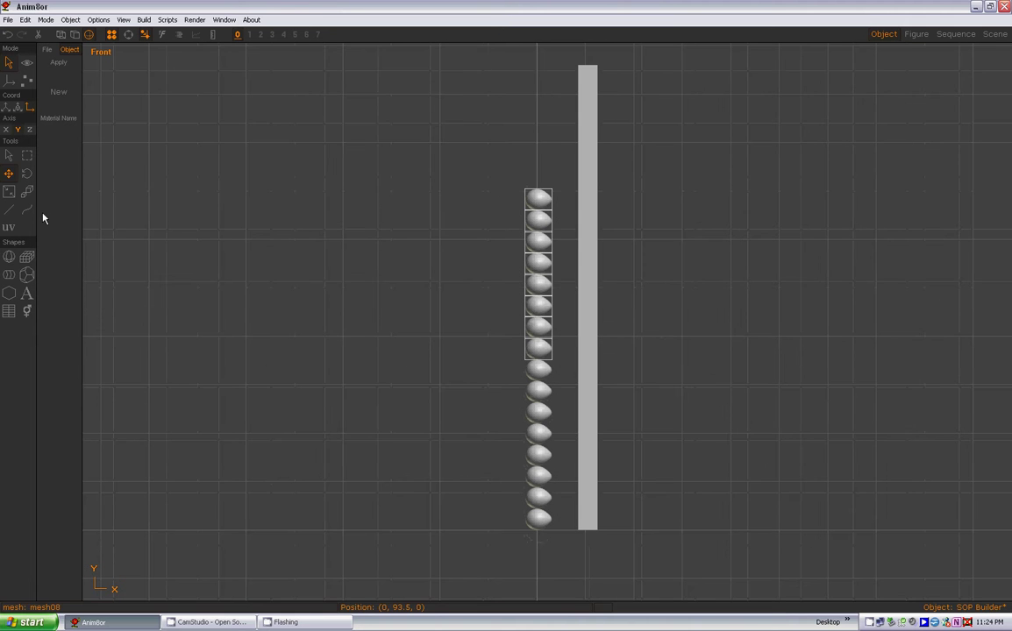
Move the upper eight eggs up, closing the gap so the new set starts at (0, 181.5, 0)
{"action": "left_click", "coordinate": [27, 156]}
{"action": "left_click_drag", "start_coordinate": [490, 154], "coordinate": [565, 355]}
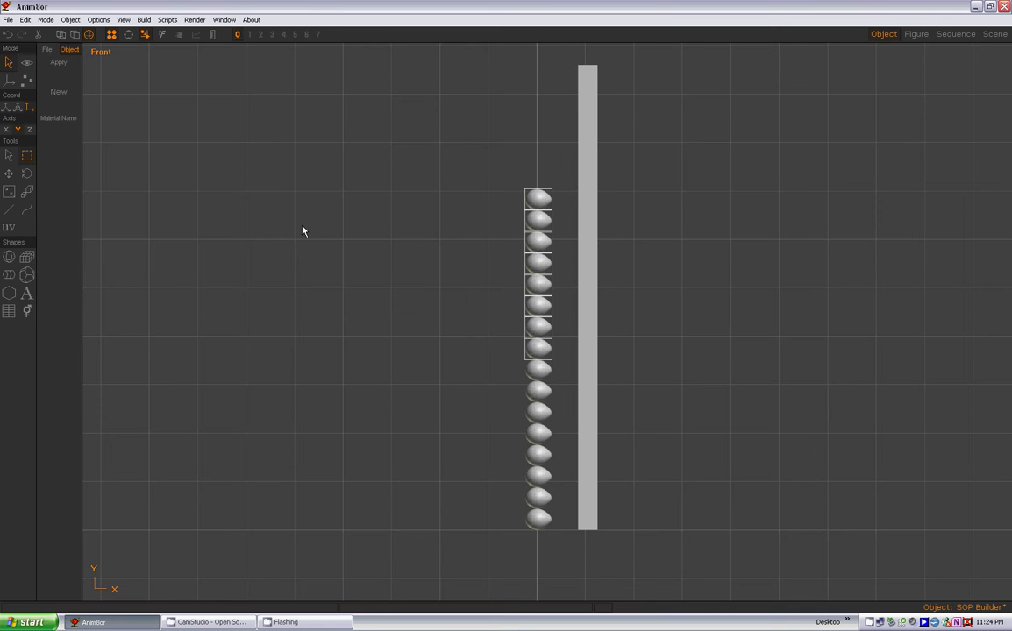
{"action": "left_click", "coordinate": [9, 174]}
{"action": "left_click_drag", "start_coordinate": [538, 302], "coordinate": [533, 140]}
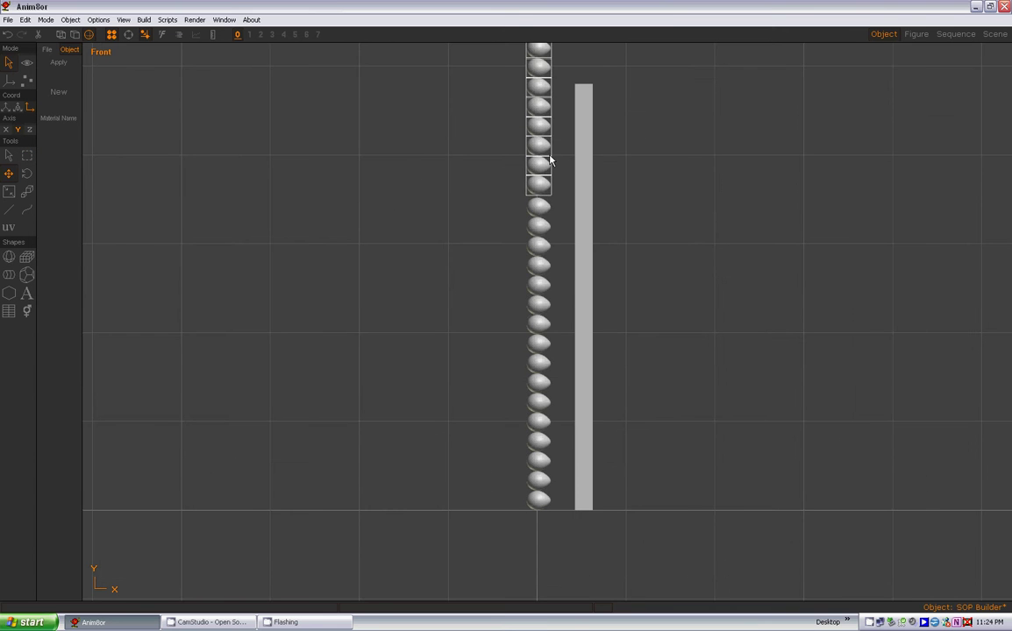
{"action": "scroll", "coordinate": [535, 201], "scroll_direction": "up", "scroll_amount": 2}
{"action": "scroll", "coordinate": [536, 200], "scroll_direction": "up", "scroll_amount": 5}
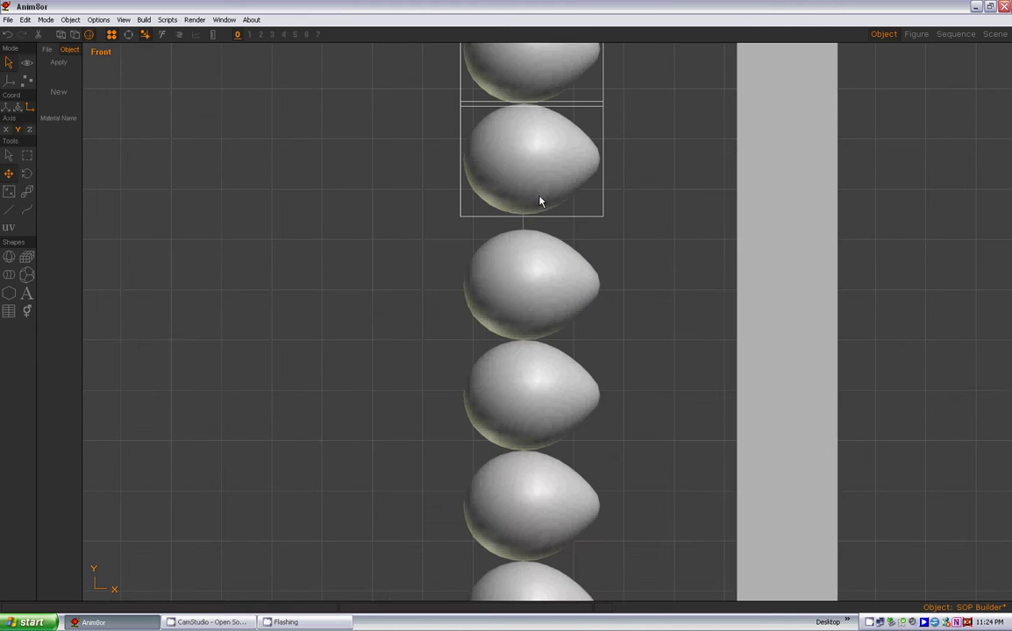
{"action": "left_click_drag", "start_coordinate": [540, 196], "coordinate": [539, 213]}
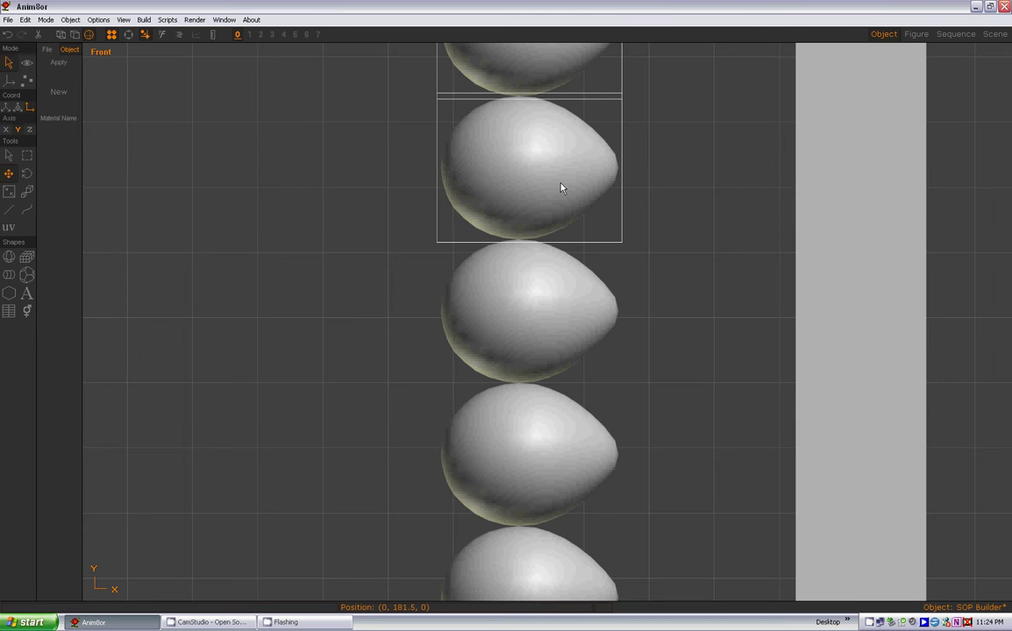
Deselect the egg and switch to viewpoint mode
{"action": "left_click", "coordinate": [9, 155]}
{"action": "left_click", "coordinate": [156, 172]}
{"action": "left_click", "coordinate": [26, 64]}
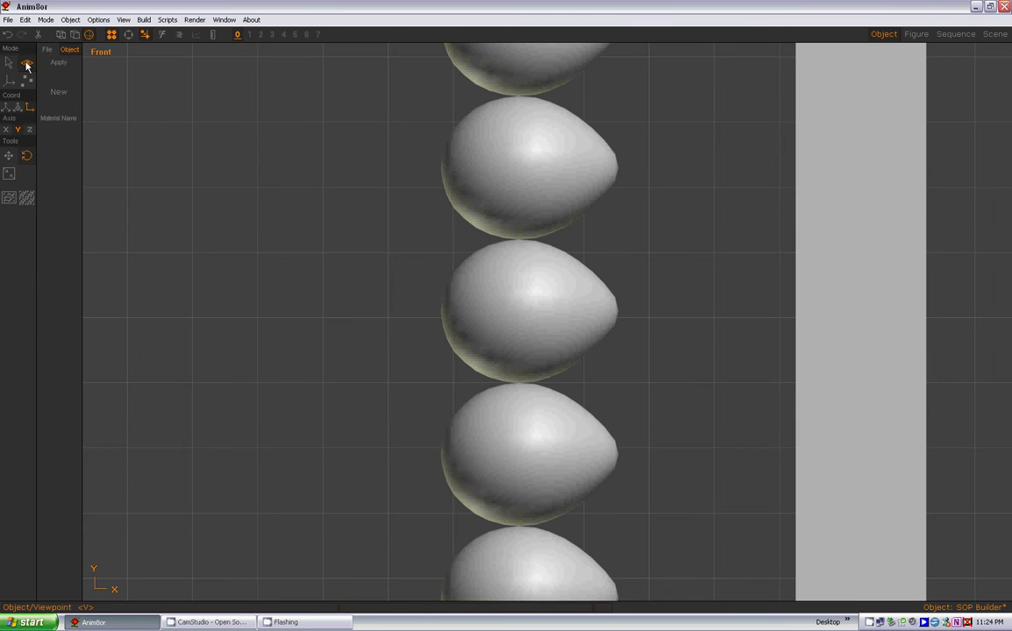
Frame the view, then delete the top egg and the tall grey bar cube01
{"action": "left_click", "coordinate": [9, 198]}
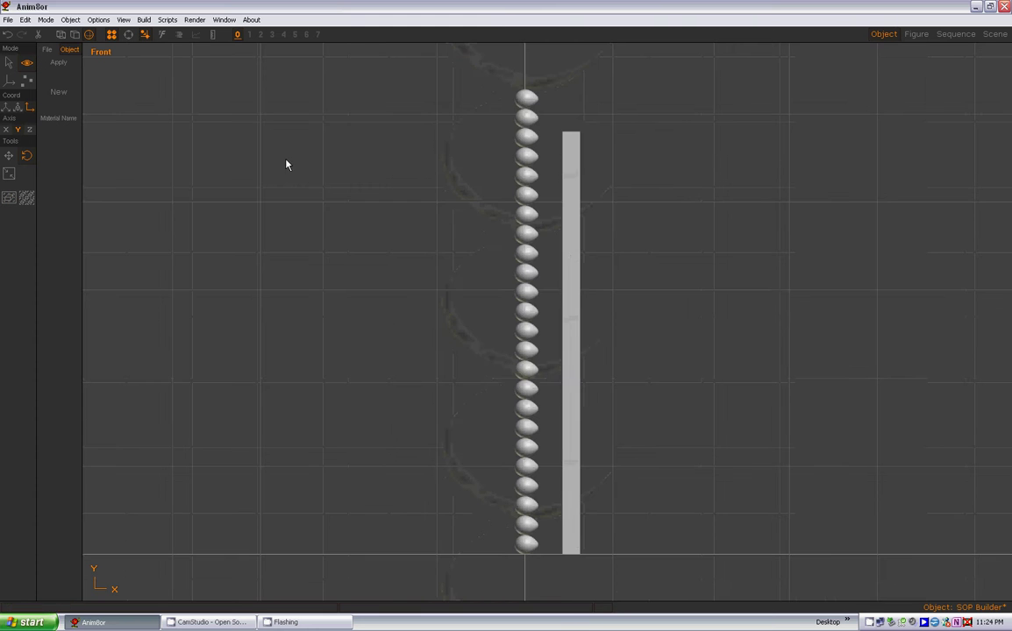
{"action": "left_click", "coordinate": [9, 63]}
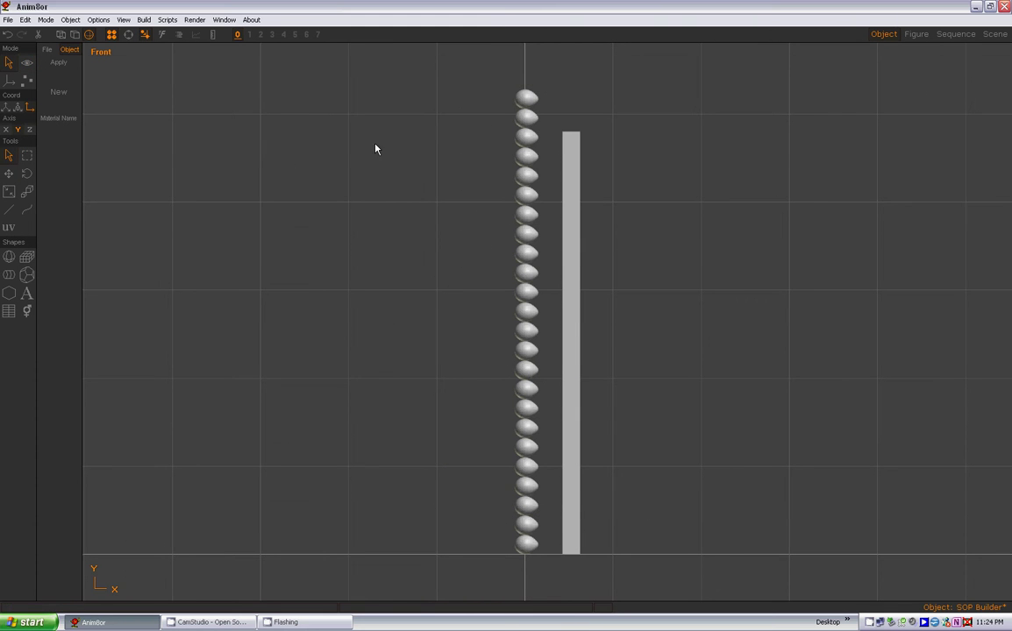
{"action": "left_click", "coordinate": [531, 102]}
{"action": "key", "text": "Delete"}
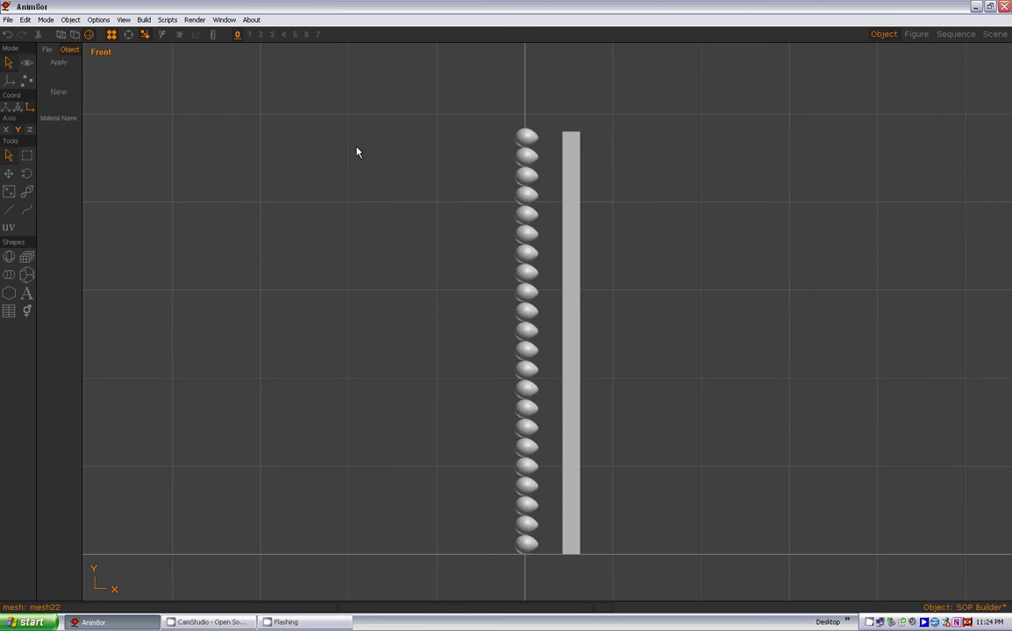
{"action": "left_click", "coordinate": [575, 228]}
{"action": "key", "text": "Delete"}
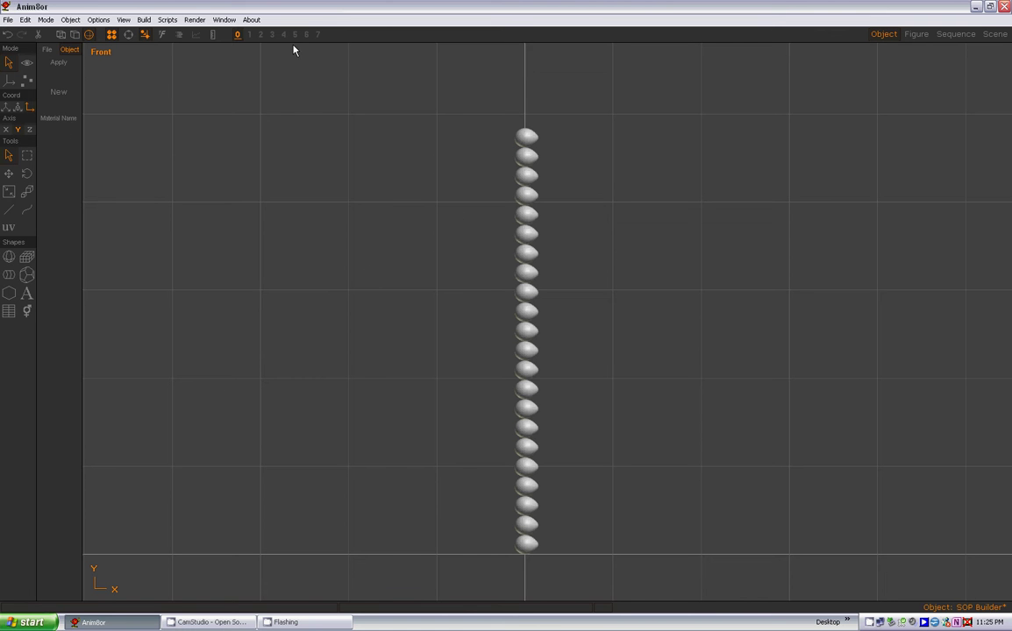
Save the file, view 11" Quad One Twist and 8' Column Prefab, then return to SOP Builder
{"action": "left_click", "coordinate": [7, 19]}
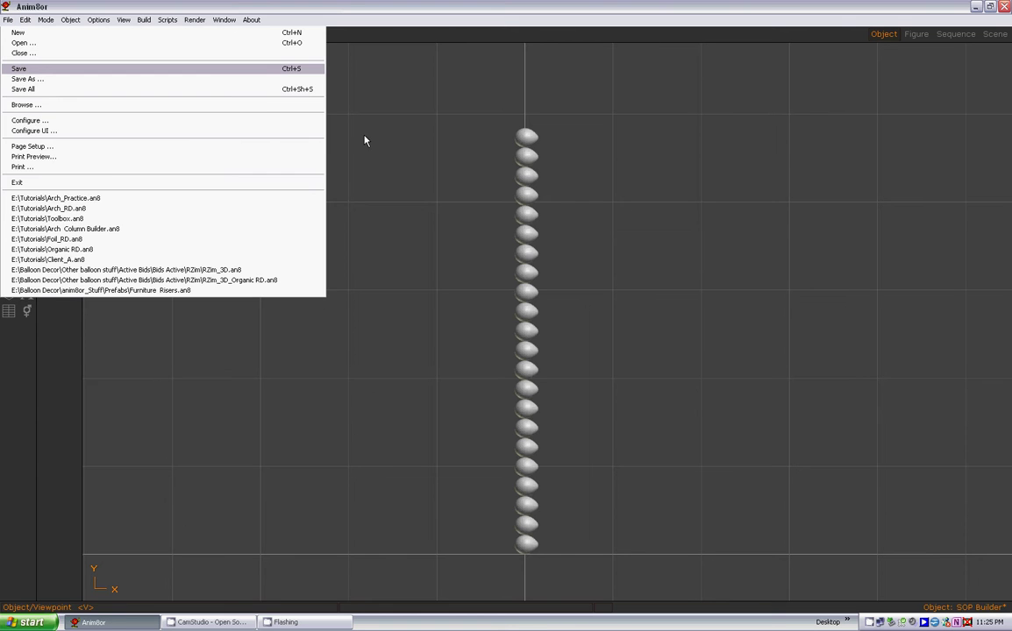
{"action": "left_click", "coordinate": [389, 92]}
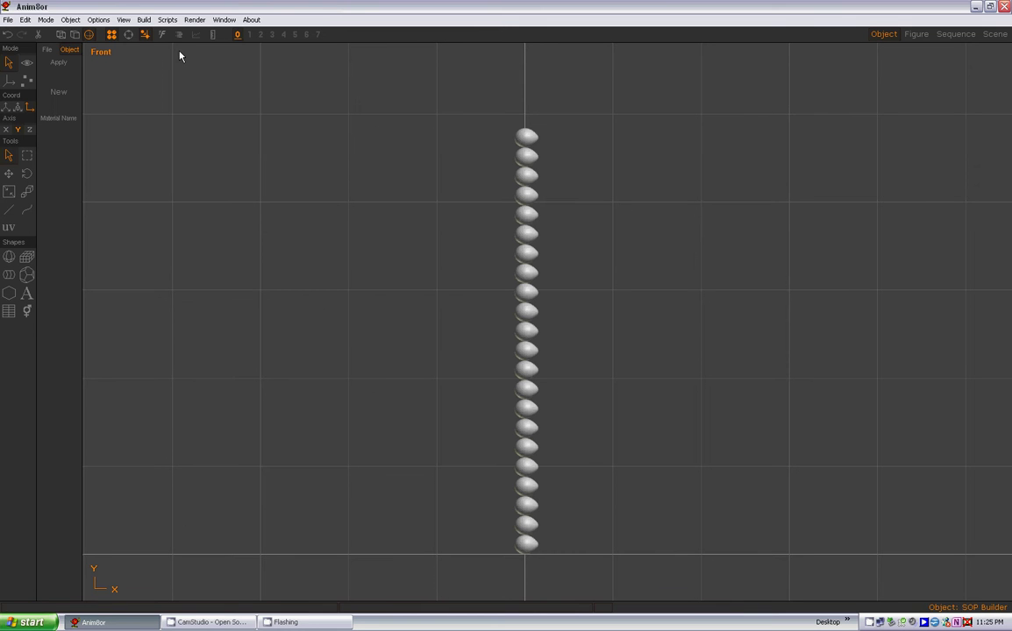
{"action": "left_click", "coordinate": [70, 19]}
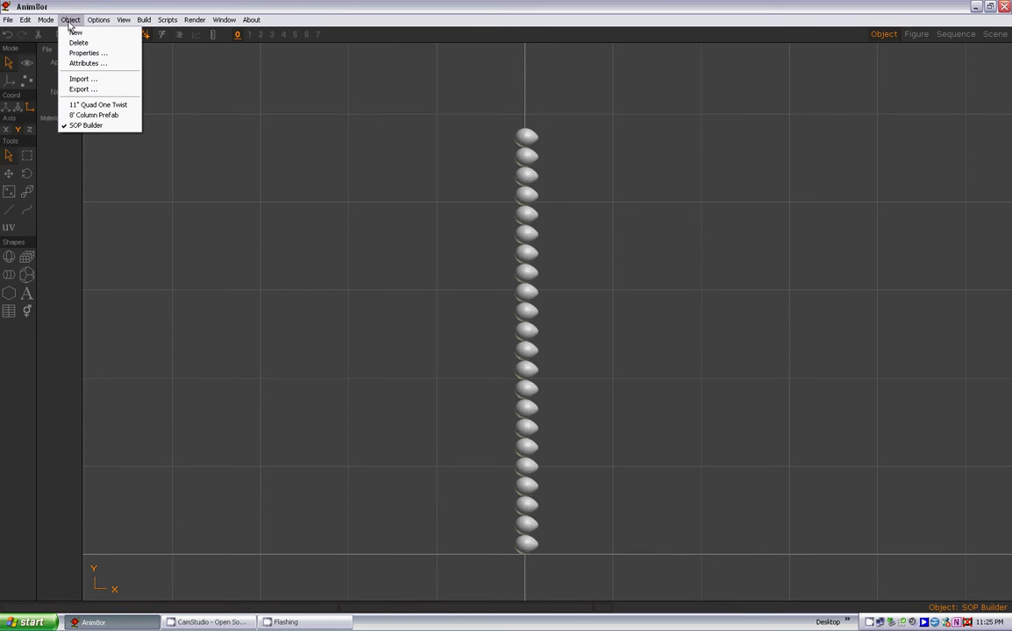
{"action": "left_click", "coordinate": [94, 106]}
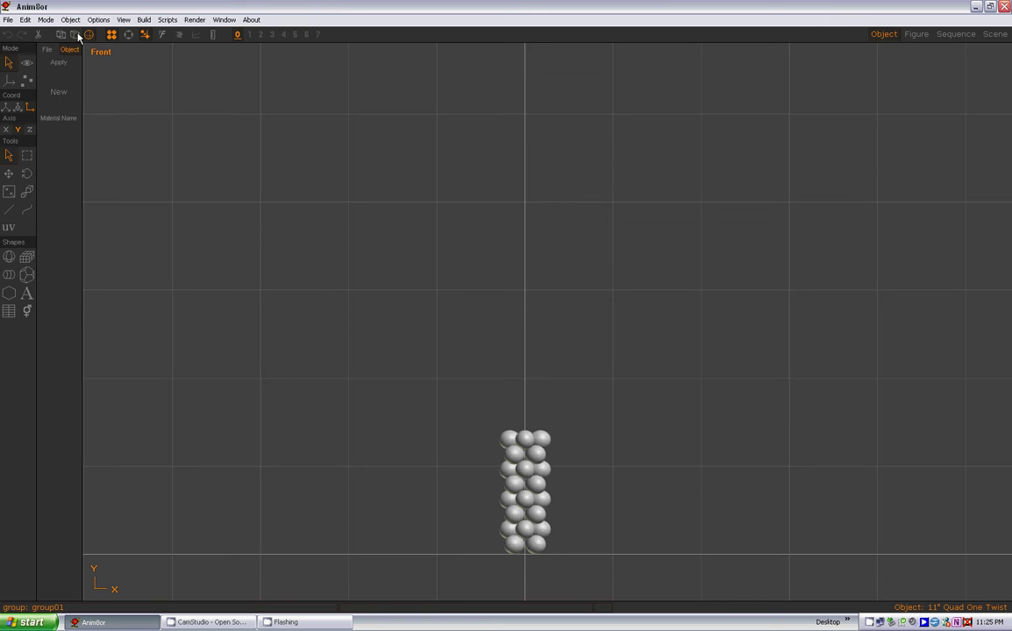
{"action": "left_click", "coordinate": [70, 19]}
{"action": "left_click", "coordinate": [87, 113]}
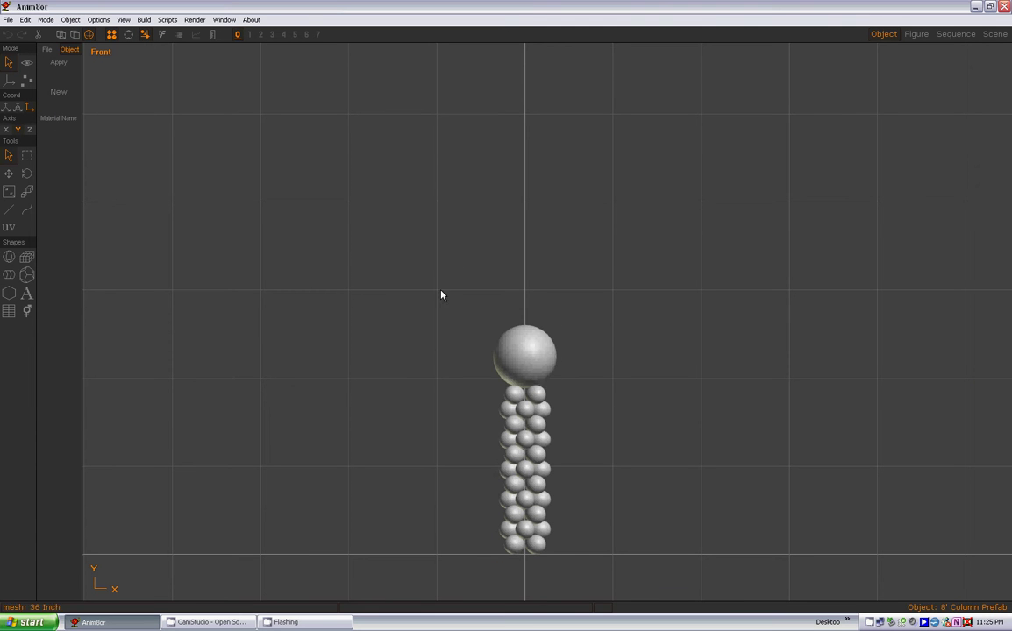
{"action": "left_click", "coordinate": [70, 20]}
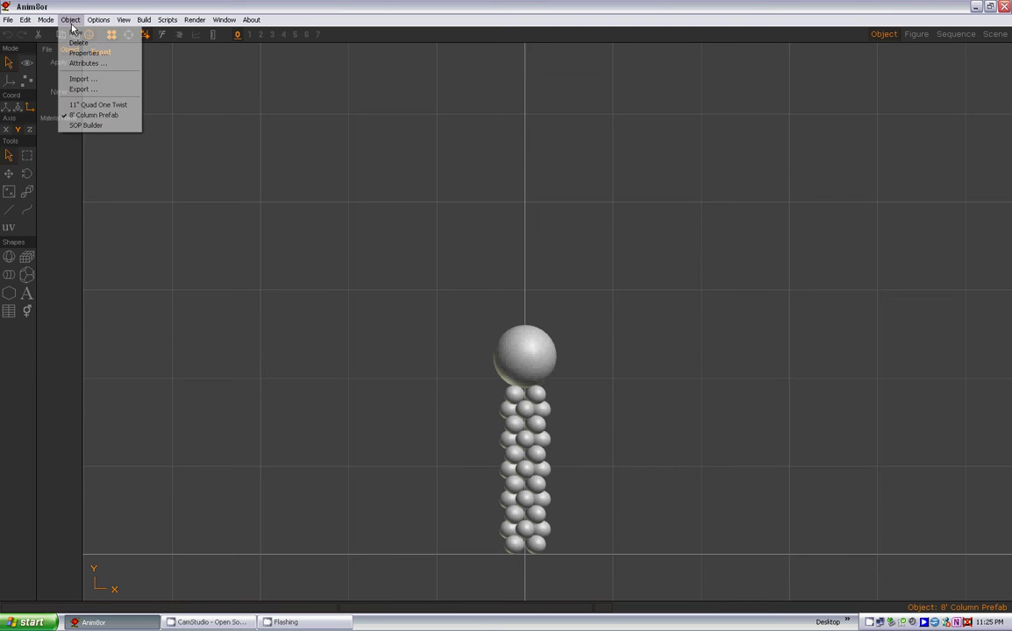
{"action": "left_click", "coordinate": [86, 126]}
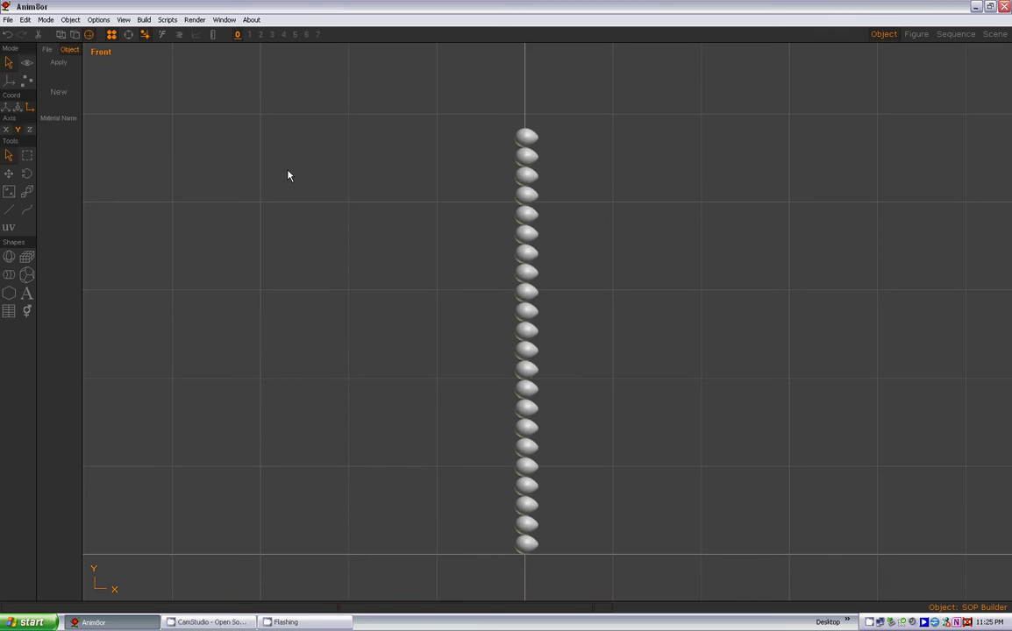
Box-select the whole egg column in SOP Builder
{"action": "left_click", "coordinate": [27, 156]}
{"action": "left_click_drag", "start_coordinate": [488, 118], "coordinate": [572, 571]}
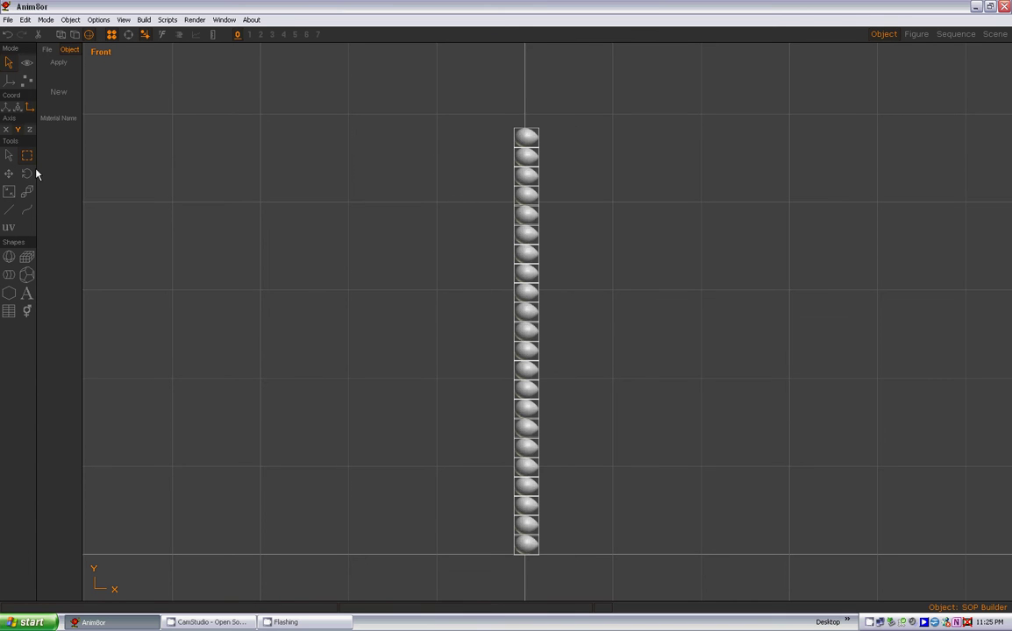
{"action": "left_click", "coordinate": [311, 430]}
Switch to the Arch_Practice project and create a new object named object03
{"action": "left_click", "coordinate": [225, 19]}
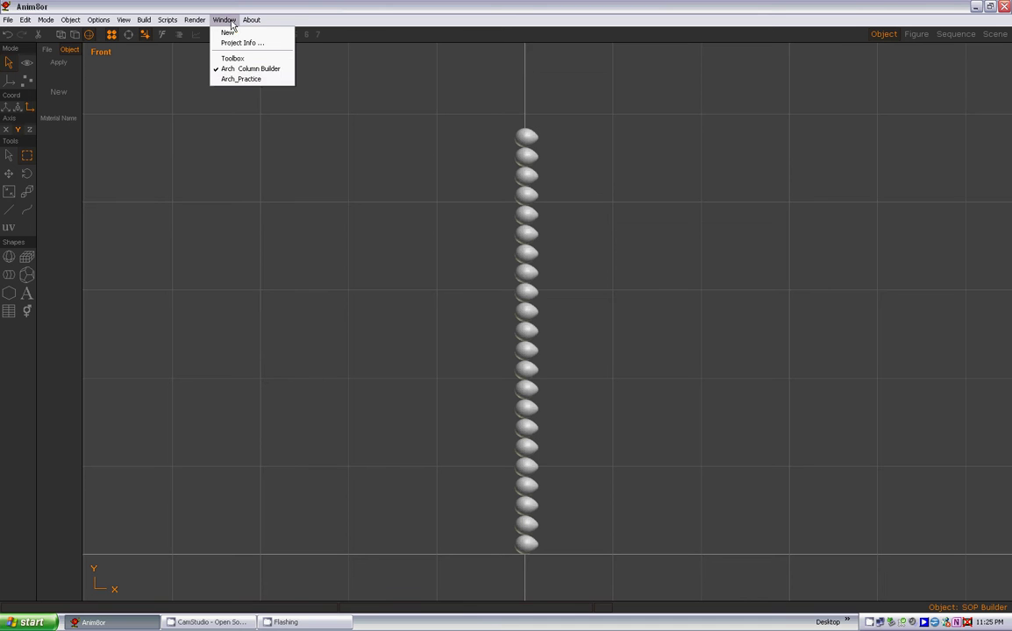
{"action": "left_click", "coordinate": [245, 80]}
{"action": "left_click", "coordinate": [74, 21]}
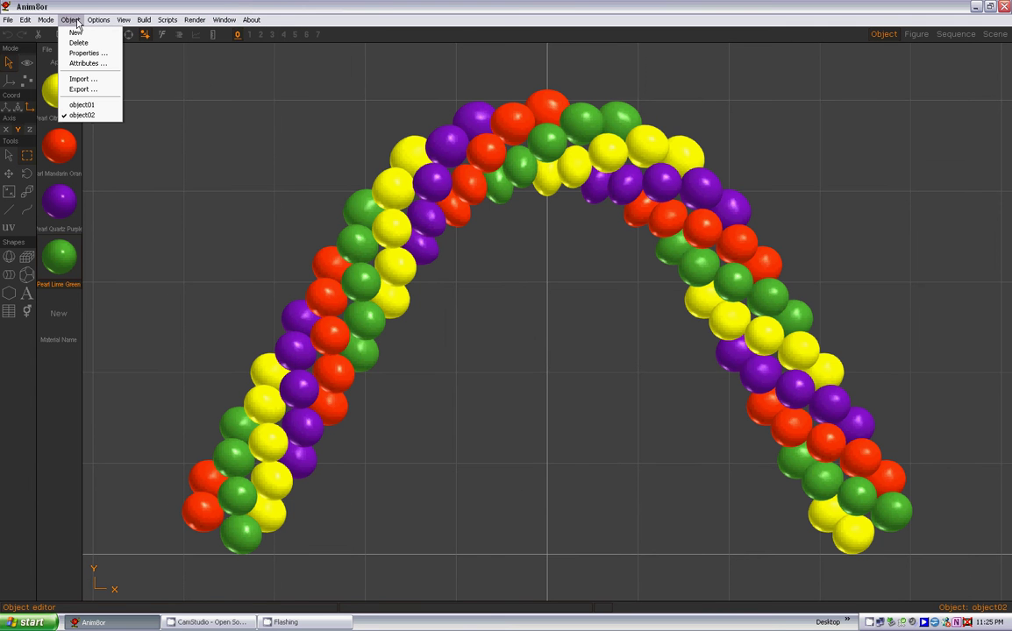
{"action": "left_click", "coordinate": [76, 35]}
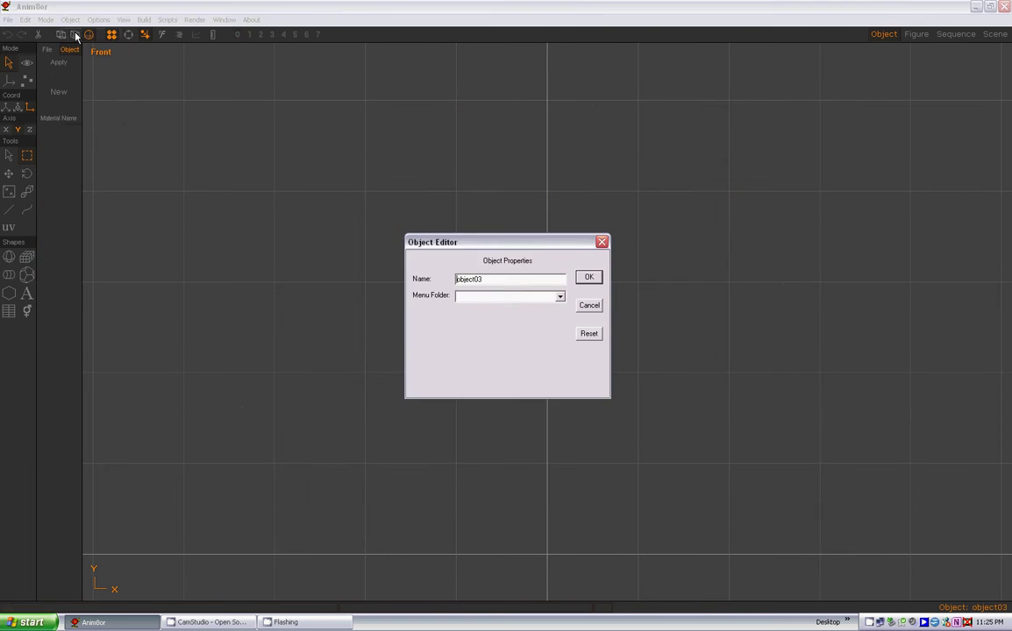
{"action": "left_click", "coordinate": [588, 277]}
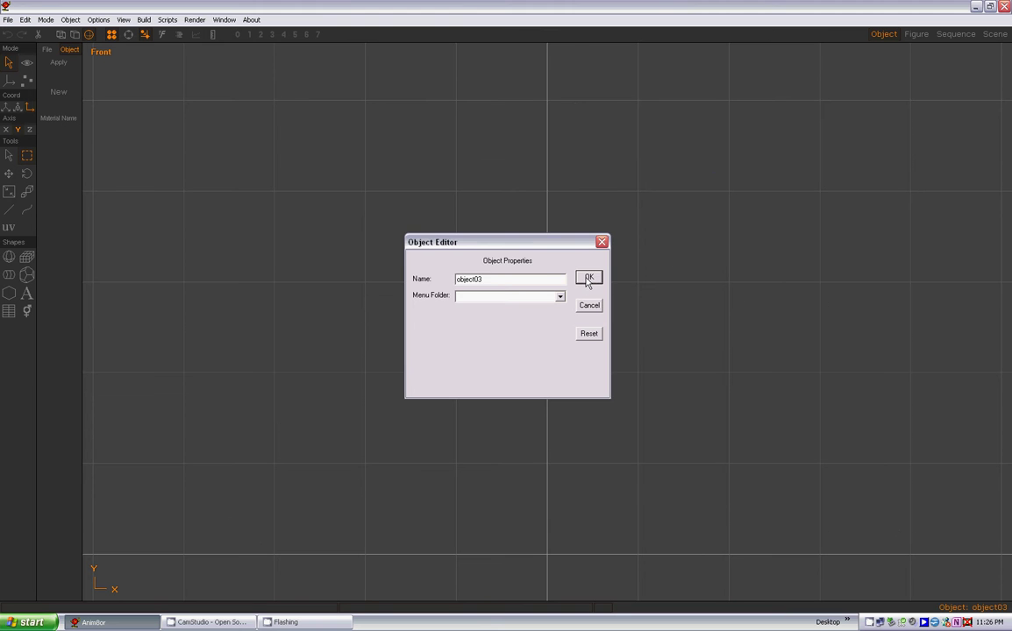
Paste the egg column into object03 and frame the whole pasted column
{"action": "key", "text": "ctrl+v"}
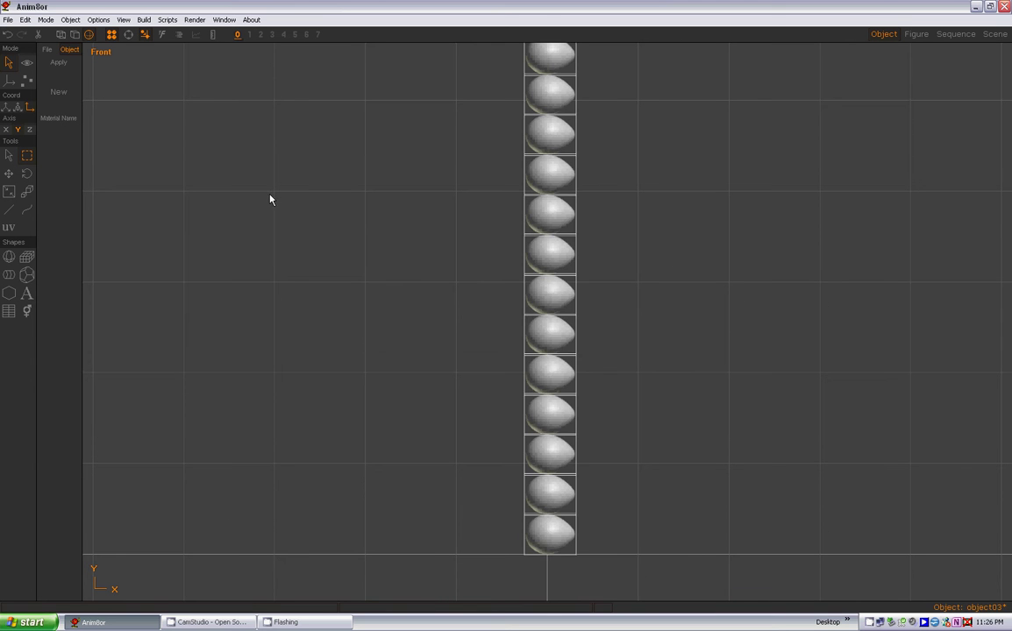
{"action": "left_click", "coordinate": [10, 160]}
{"action": "left_click", "coordinate": [351, 173]}
{"action": "left_click", "coordinate": [27, 65]}
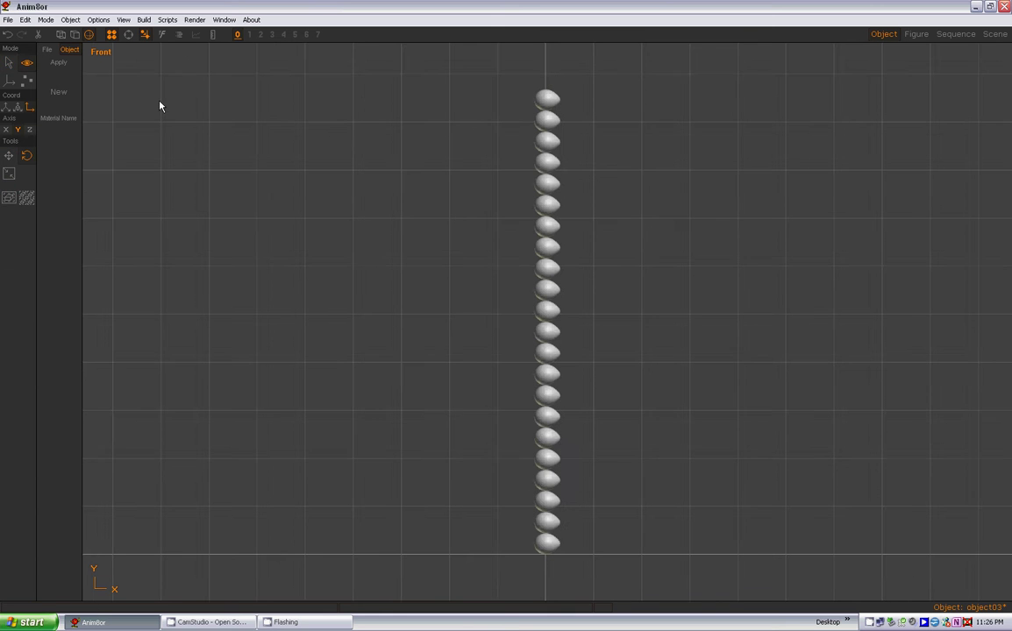
{"action": "left_click", "coordinate": [10, 65]}
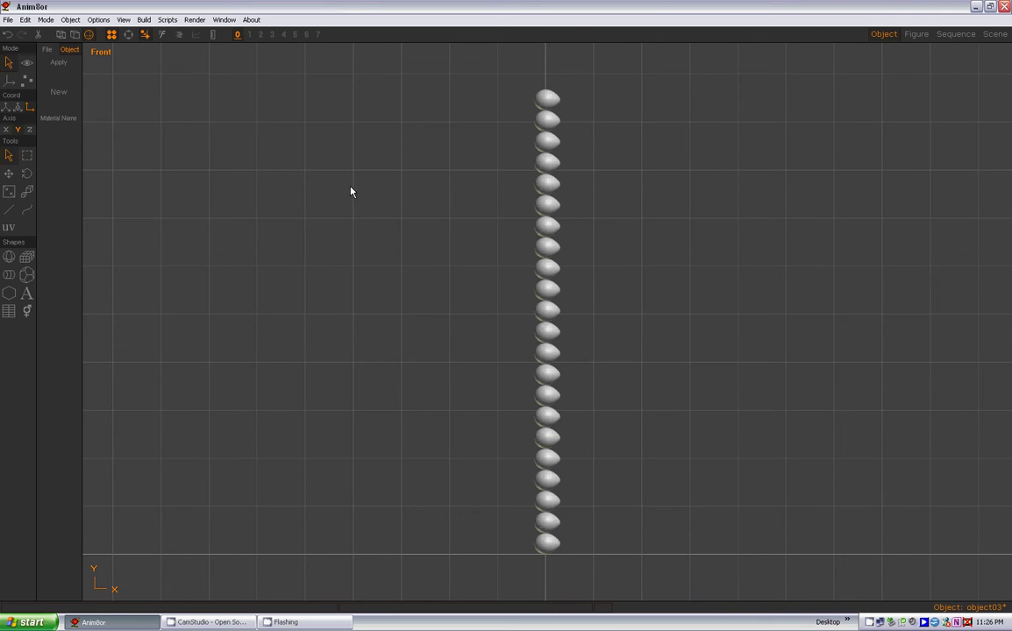
{"action": "left_click", "coordinate": [68, 20]}
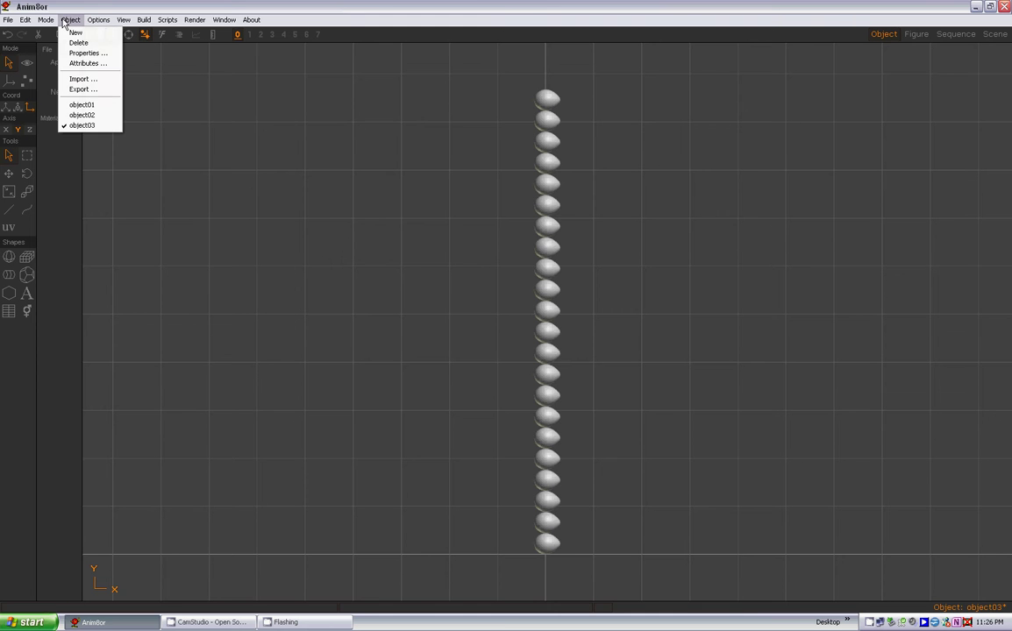
{"action": "left_click", "coordinate": [82, 115]}
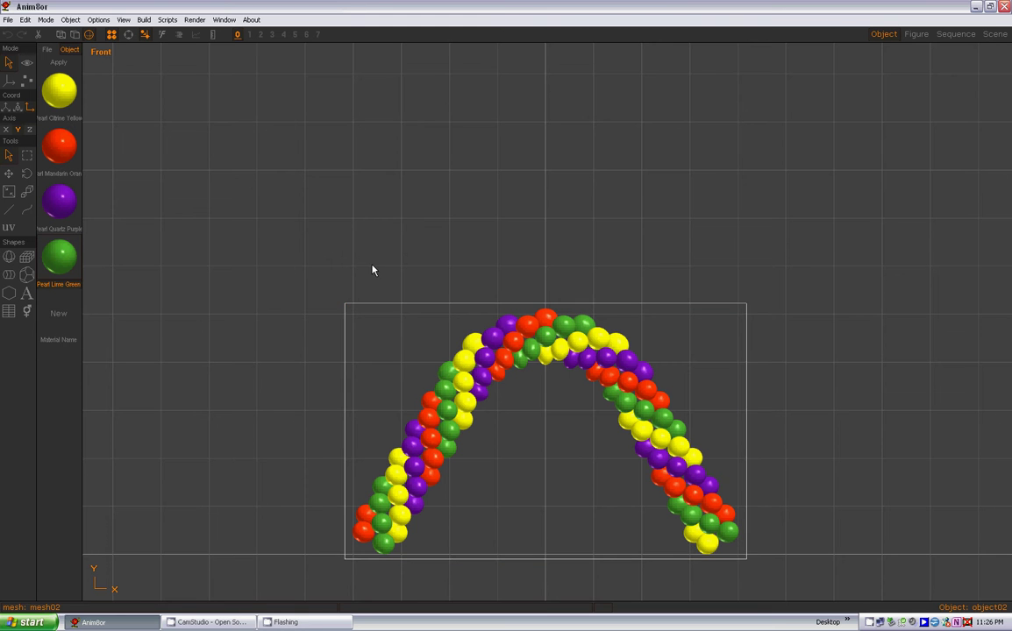
{"action": "left_click", "coordinate": [70, 19]}
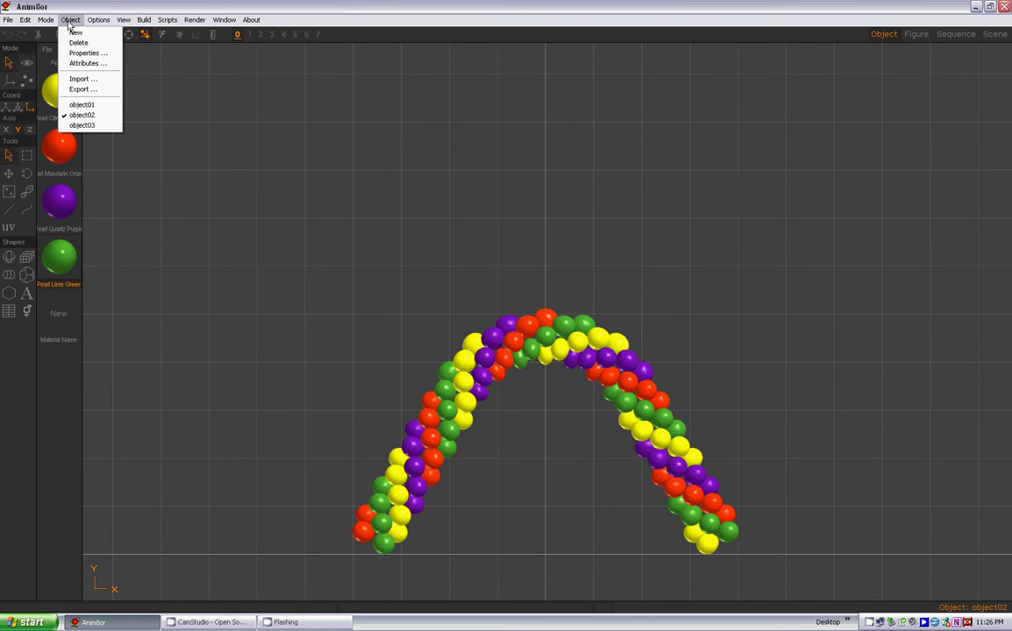
{"action": "left_click", "coordinate": [81, 125]}
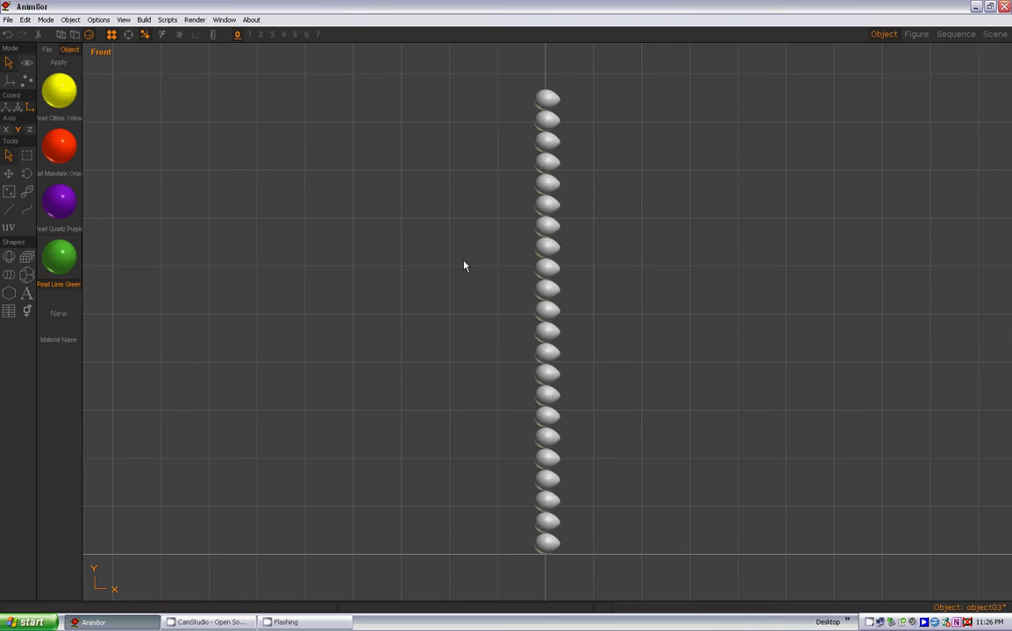
Draw a box beside the egg column and size it 360 high, 10 wide, 10 deep
{"action": "left_click", "coordinate": [27, 257]}
{"action": "left_click_drag", "start_coordinate": [608, 233], "coordinate": [645, 266]}
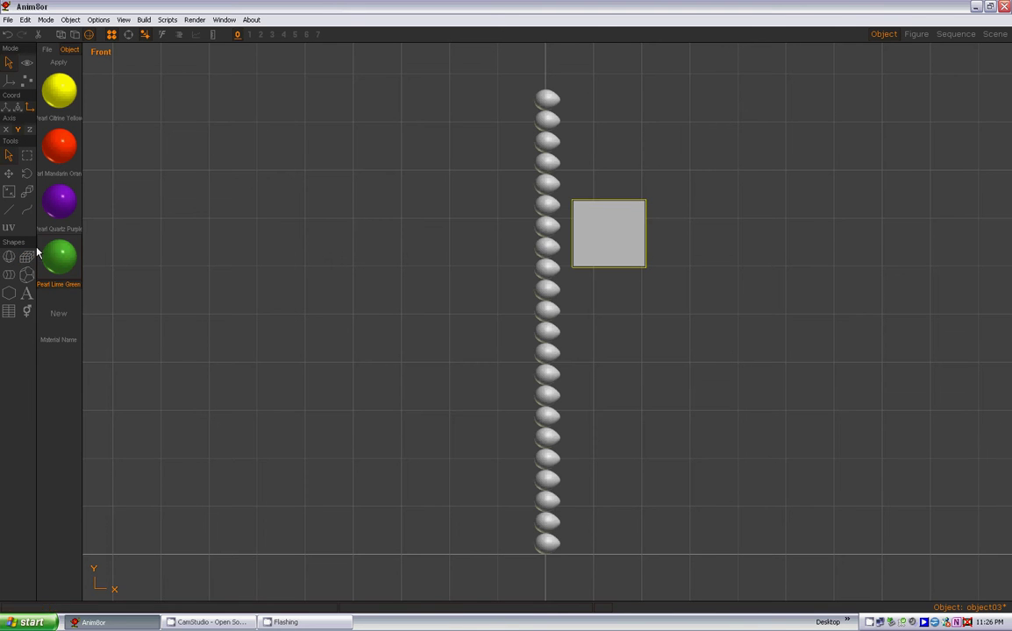
{"action": "double_click", "coordinate": [619, 244]}
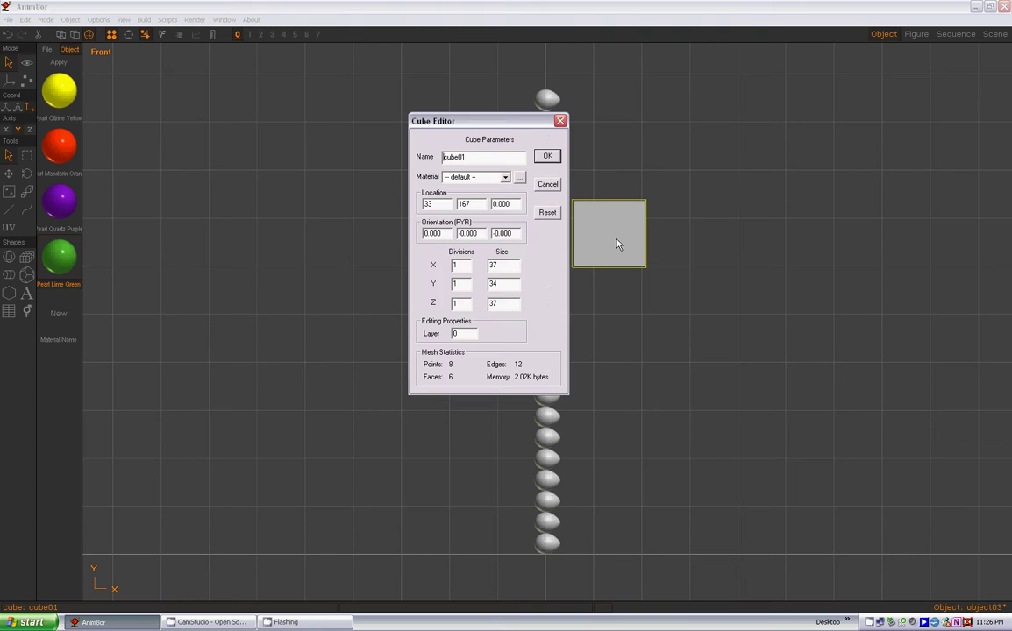
{"action": "left_click_drag", "start_coordinate": [496, 283], "coordinate": [432, 279]}
{"action": "type", "text": "360"}
{"action": "key", "text": "Tab"}
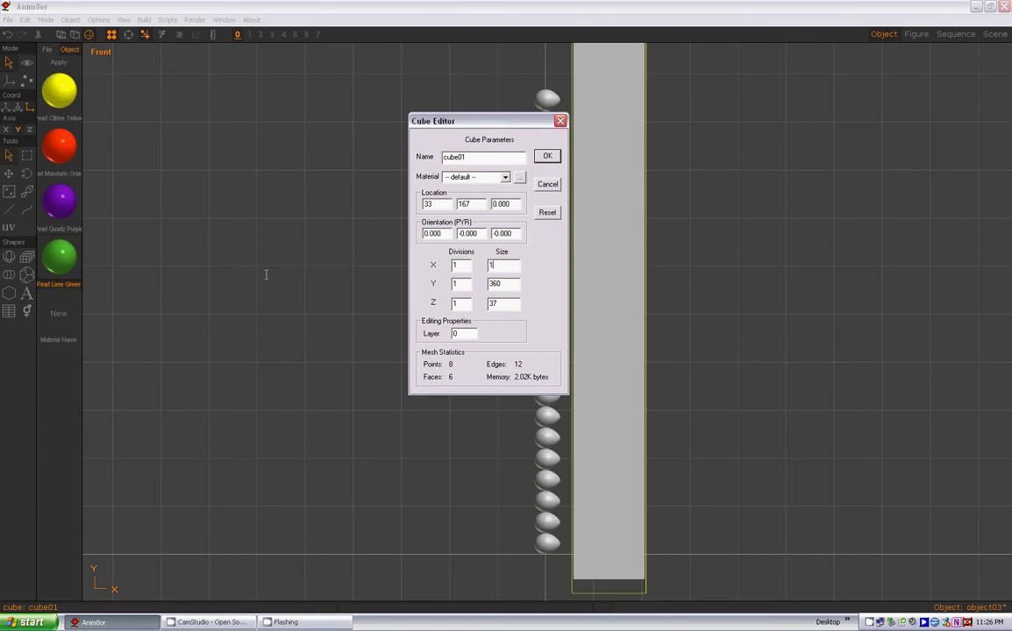
{"action": "type", "text": "10"}
{"action": "key", "text": "Tab"}
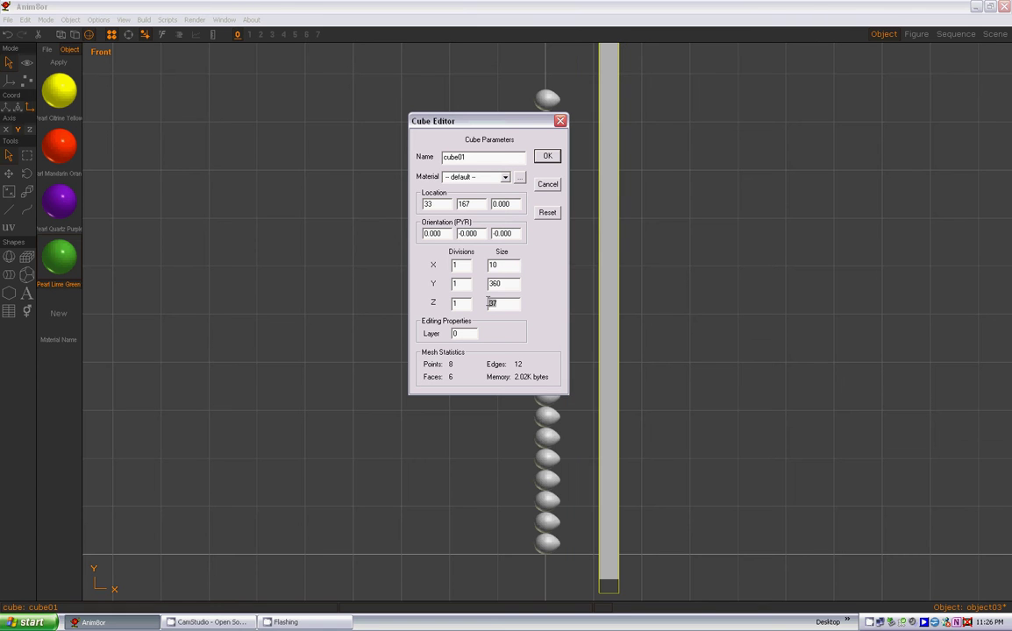
{"action": "type", "text": "10"}
{"action": "double_click", "coordinate": [509, 284]}
{"action": "left_click", "coordinate": [547, 157]}
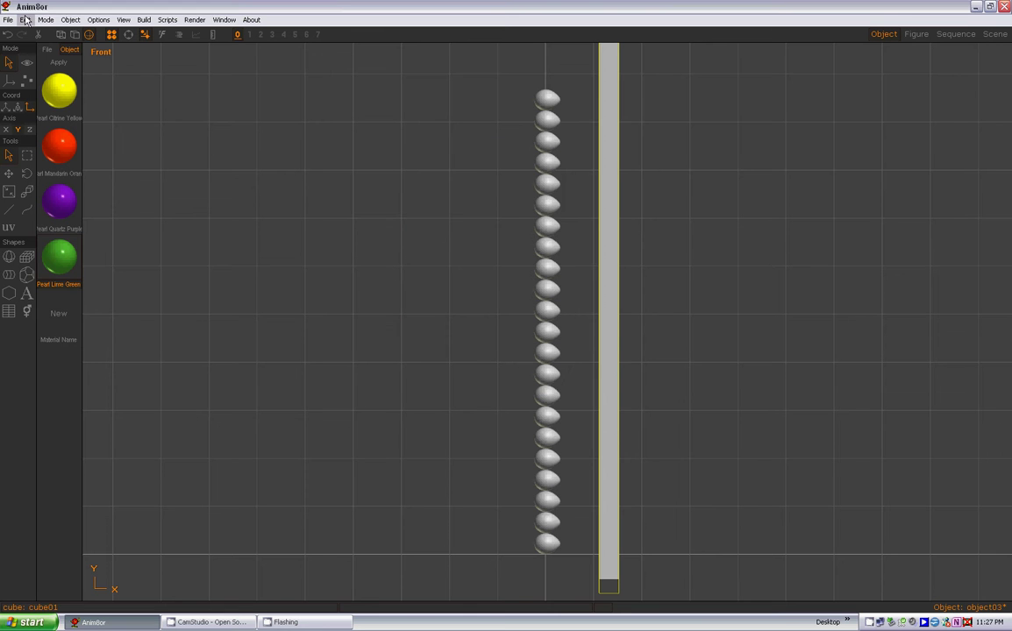
Stand the grey bar on the ground with Locate > Stand on Ground and frame the scene
{"action": "left_click", "coordinate": [25, 19]}
{"action": "mouse_move", "coordinate": [70, 208]}
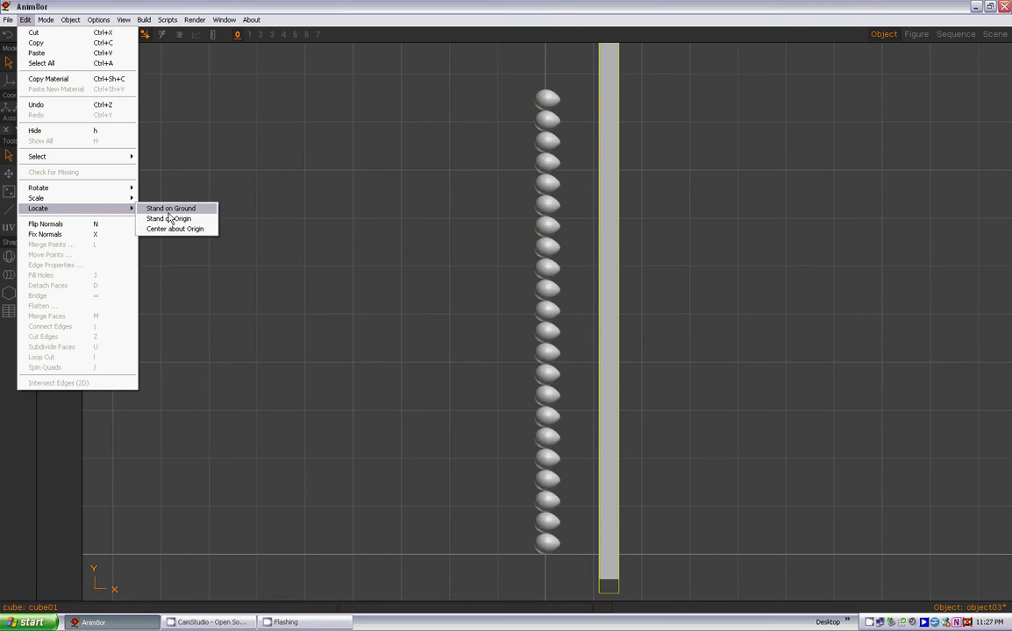
{"action": "left_click", "coordinate": [169, 210]}
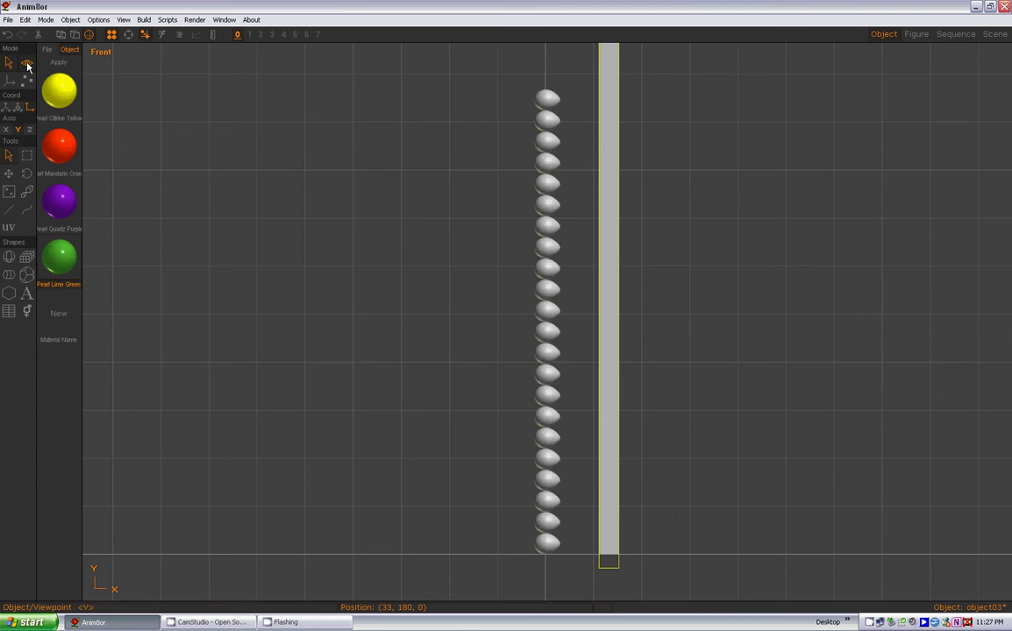
{"action": "left_click", "coordinate": [27, 64]}
{"action": "left_click", "coordinate": [7, 200]}
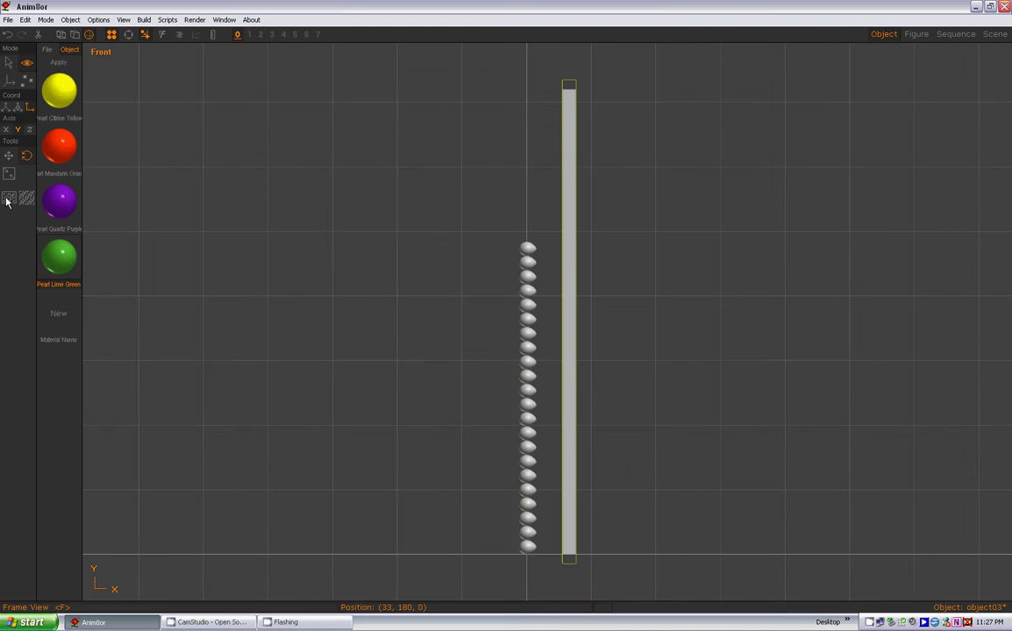
{"action": "left_click", "coordinate": [8, 61]}
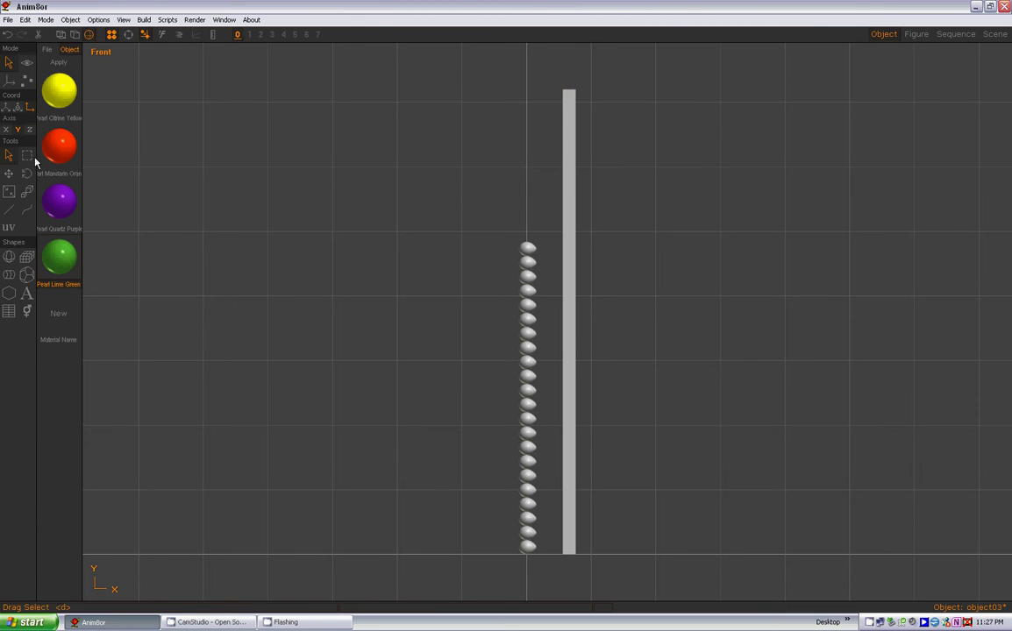
Select the upper group of spheres and move them up to the bar's top
{"action": "left_click", "coordinate": [27, 155]}
{"action": "left_click_drag", "start_coordinate": [503, 224], "coordinate": [547, 397]}
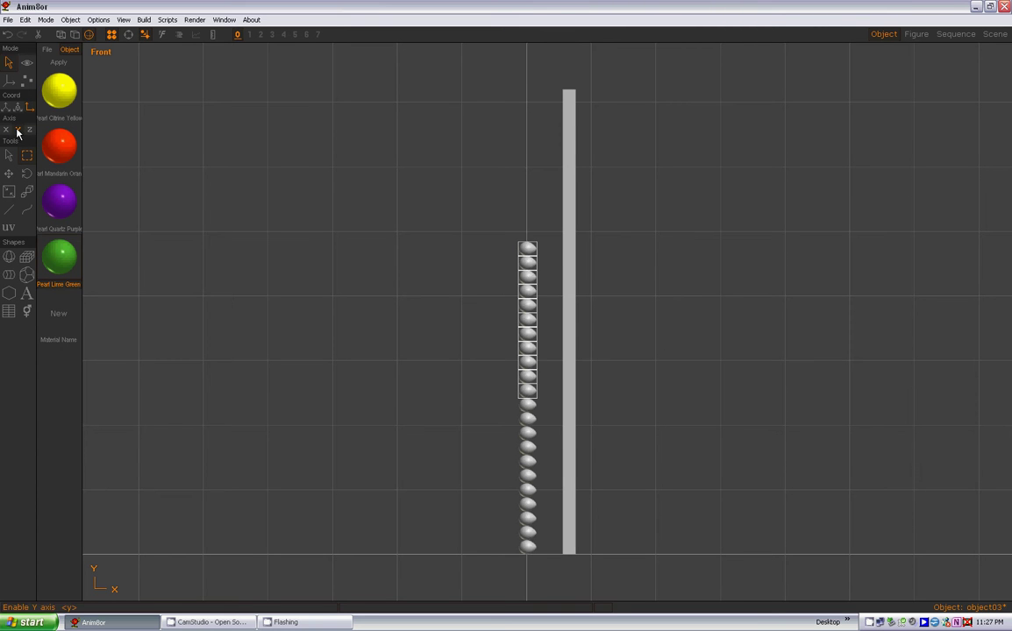
{"action": "left_click", "coordinate": [9, 173]}
{"action": "left_click_drag", "start_coordinate": [530, 393], "coordinate": [539, 230]}
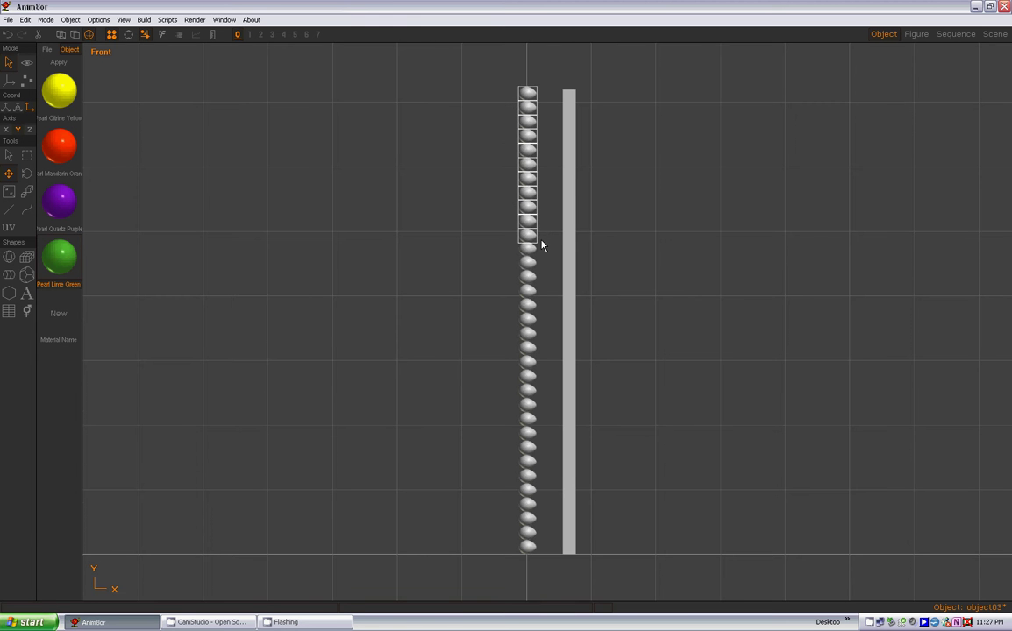
{"action": "scroll", "coordinate": [535, 244], "scroll_direction": "up", "scroll_amount": 4}
{"action": "scroll", "coordinate": [525, 239], "scroll_direction": "up", "scroll_amount": 6}
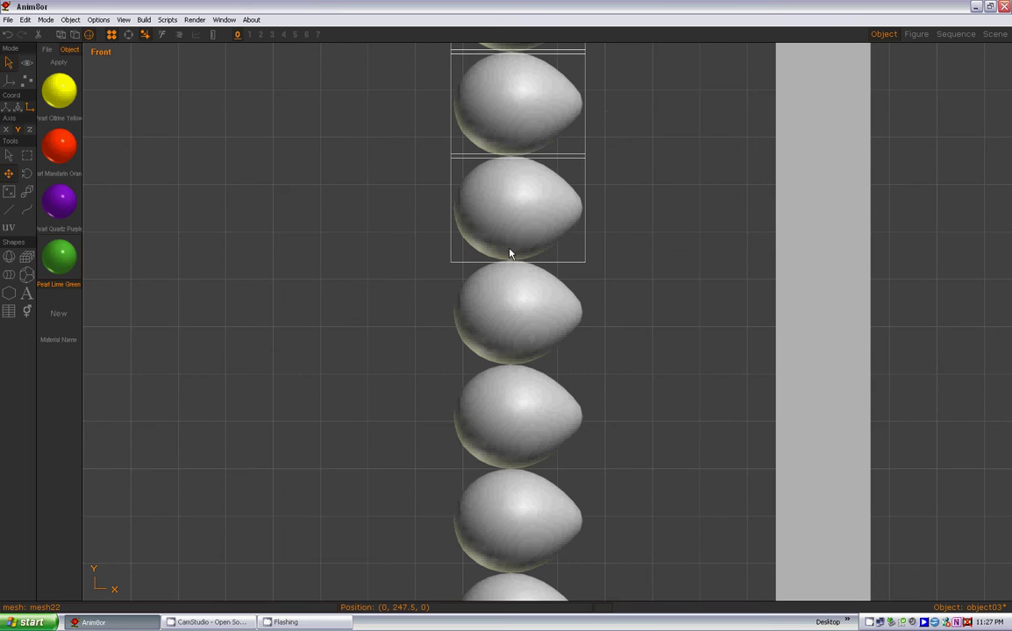
{"action": "scroll", "coordinate": [511, 272], "scroll_direction": "up", "scroll_amount": 2}
{"action": "scroll", "coordinate": [511, 265], "scroll_direction": "up", "scroll_amount": 2}
{"action": "scroll", "coordinate": [517, 239], "scroll_direction": "down", "scroll_amount": 5}
Clear the selection, frame the spheres and bar, and select the grey bar
{"action": "left_click", "coordinate": [8, 156]}
{"action": "left_click", "coordinate": [294, 193]}
{"action": "left_click", "coordinate": [26, 64]}
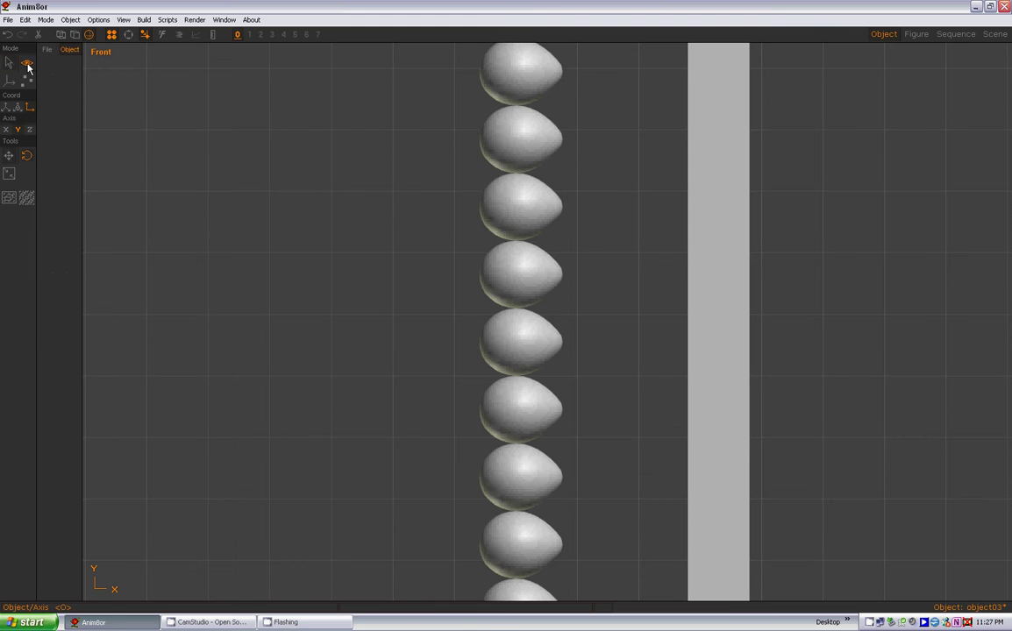
{"action": "left_click", "coordinate": [13, 201]}
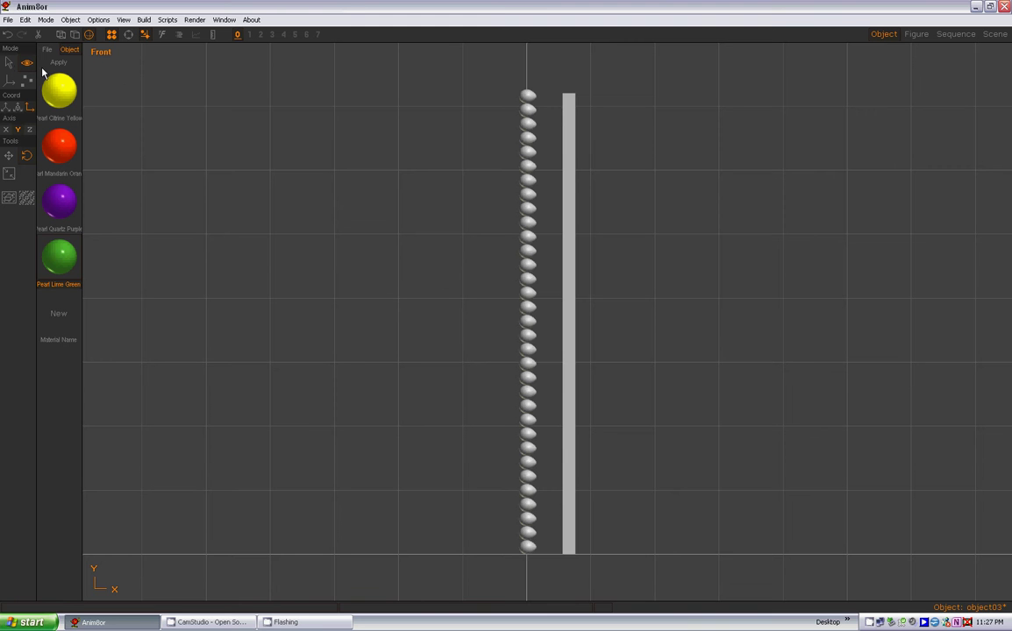
{"action": "left_click", "coordinate": [10, 65]}
{"action": "left_click", "coordinate": [574, 297]}
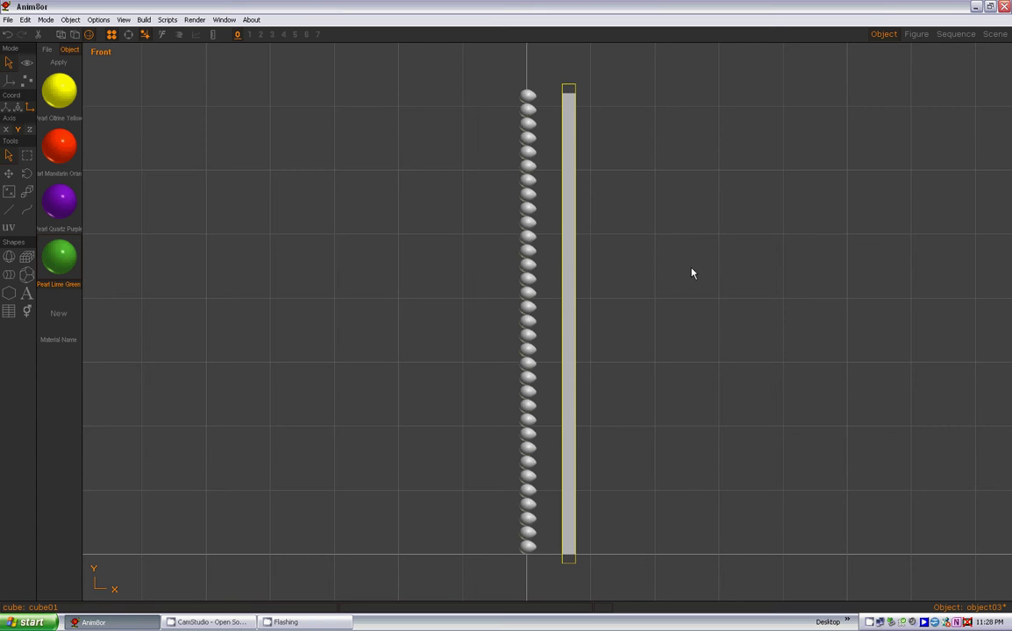
Delete the grey bar and select every fourth sphere, nine in all, bottom to top
{"action": "key", "text": "Delete"}
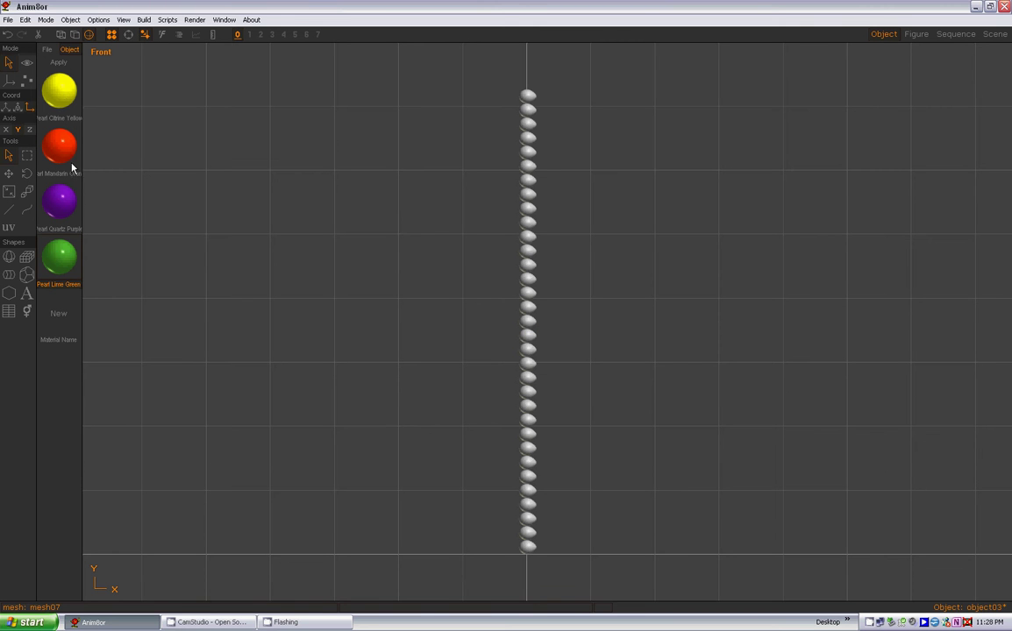
{"action": "left_click", "coordinate": [527, 549]}
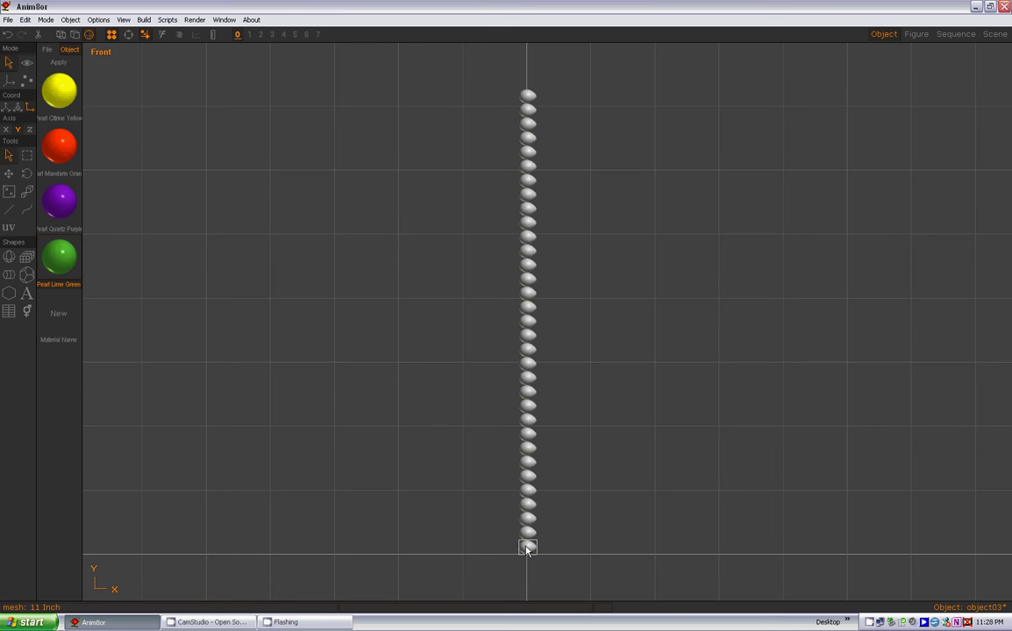
{"action": "left_click", "coordinate": [528, 492], "text": "shift"}
{"action": "left_click", "coordinate": [527, 436], "text": "shift"}
{"action": "left_click", "coordinate": [528, 381], "text": "shift"}
{"action": "left_click", "coordinate": [527, 323], "text": "shift"}
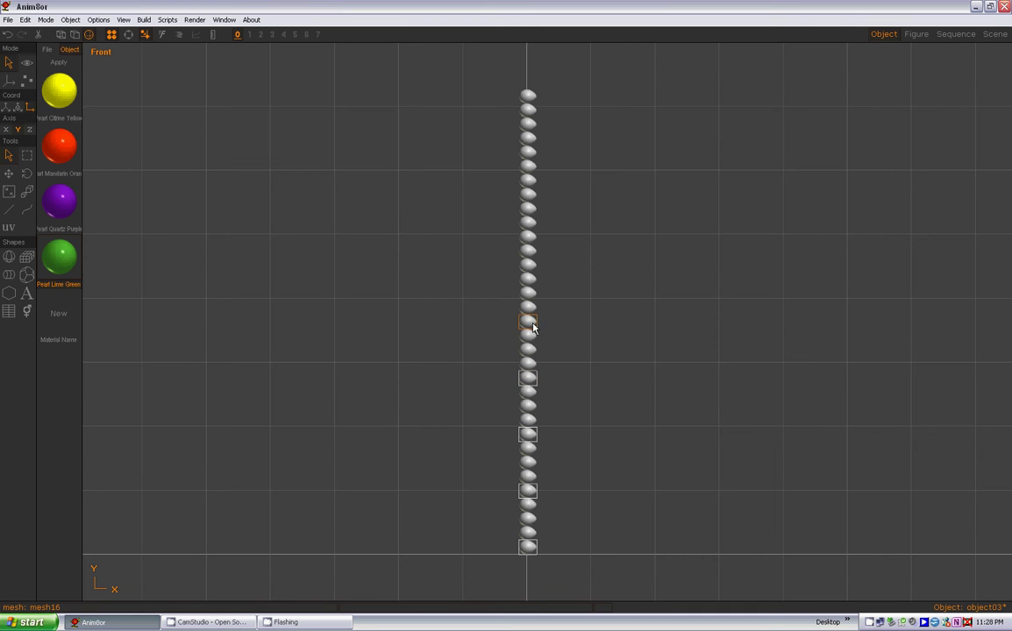
{"action": "left_click", "coordinate": [528, 265], "text": "shift"}
{"action": "left_click", "coordinate": [525, 209], "text": "shift"}
{"action": "left_click", "coordinate": [529, 156], "text": "shift"}
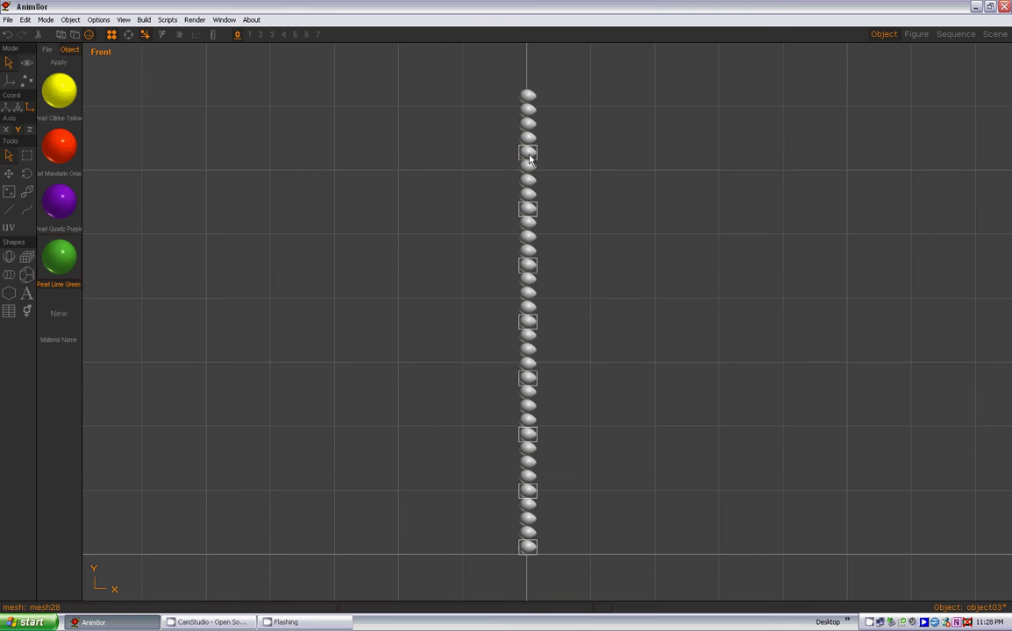
{"action": "left_click", "coordinate": [528, 98], "text": "shift"}
Apply Pearl Citrine Yellow to the nine selected spheres
{"action": "left_click", "coordinate": [55, 95]}
{"action": "left_click", "coordinate": [57, 64]}
{"action": "left_click", "coordinate": [302, 265]}
{"action": "left_click", "coordinate": [531, 536]}
Begin selecting the spheres above each yellow balloon, then clear to start over
{"action": "left_click", "coordinate": [530, 538]}
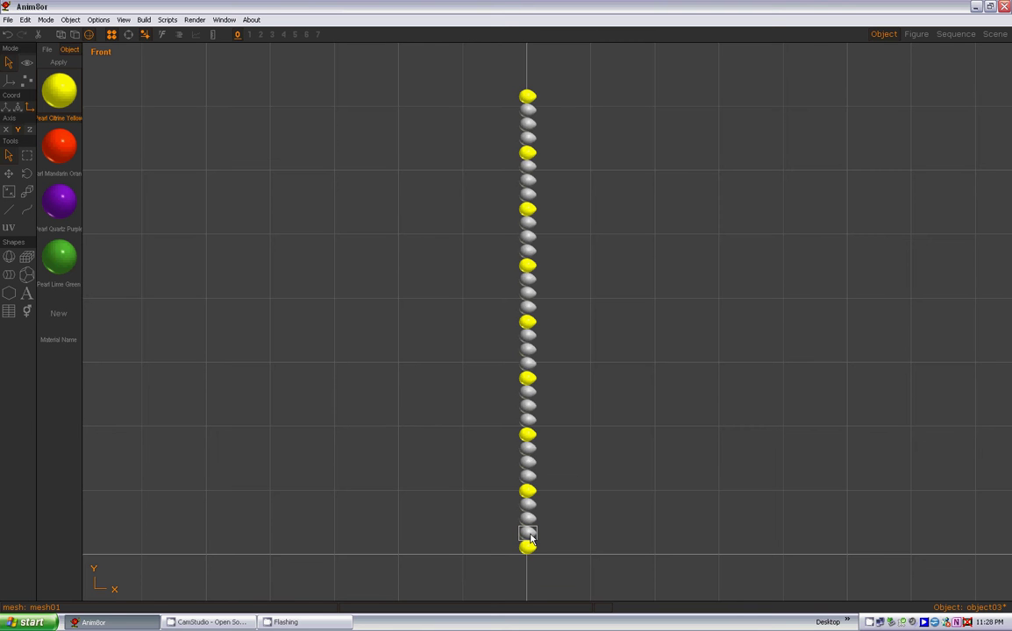
{"action": "left_click", "coordinate": [528, 476], "text": "shift"}
{"action": "left_click", "coordinate": [527, 420], "text": "shift"}
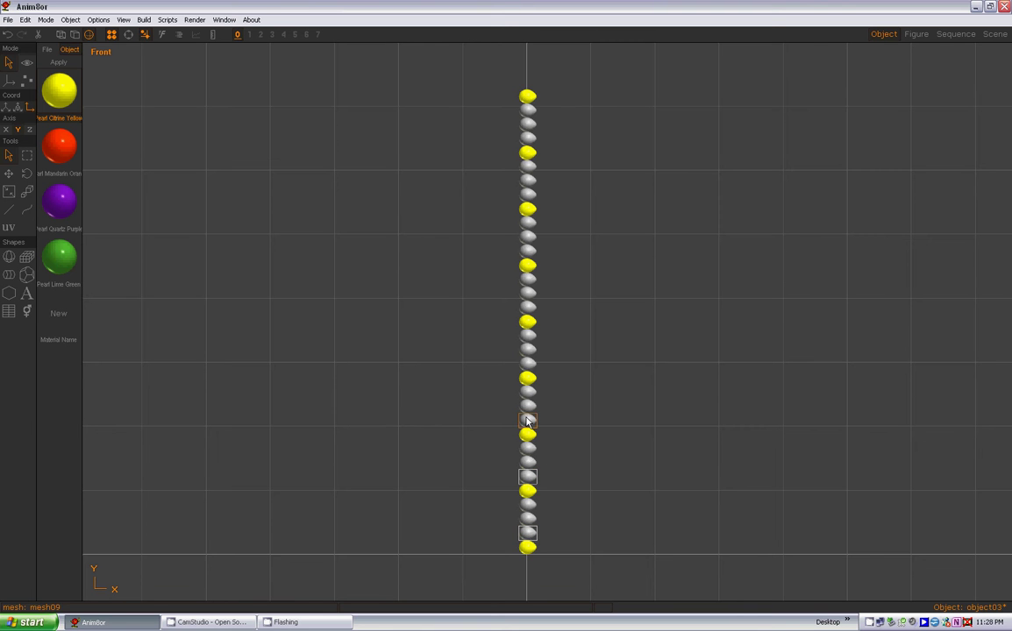
{"action": "left_click", "coordinate": [527, 363], "text": "shift"}
{"action": "left_click", "coordinate": [527, 307], "text": "shift"}
{"action": "left_click", "coordinate": [527, 251], "text": "shift"}
{"action": "left_click", "coordinate": [528, 180], "text": "shift"}
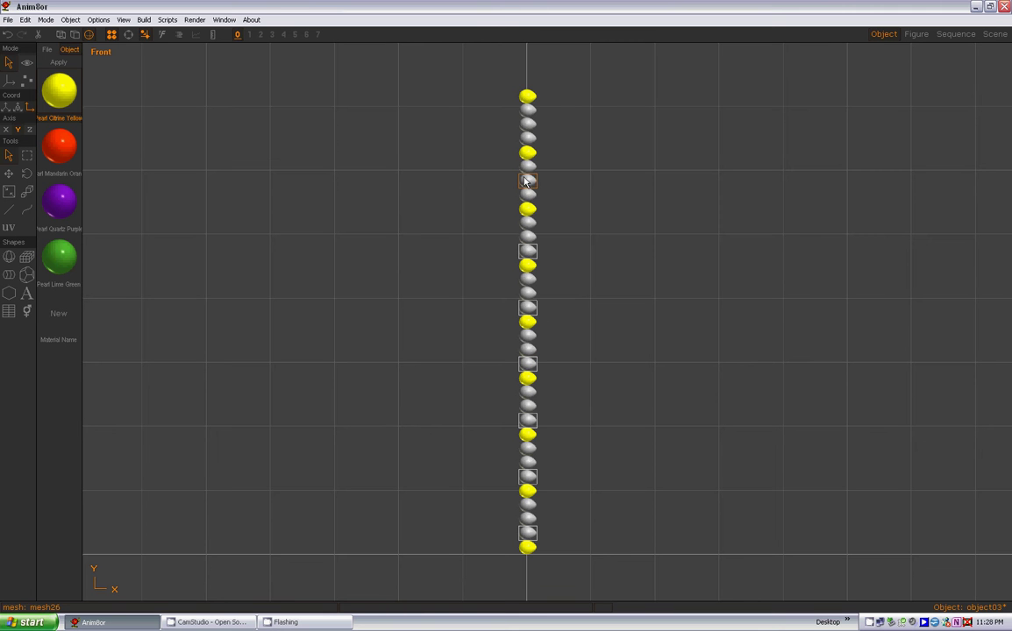
{"action": "left_click", "coordinate": [597, 194]}
Select the eight spheres above each yellow balloon and apply Pearl Mandarin Orange
{"action": "left_click", "coordinate": [528, 533]}
{"action": "left_click", "coordinate": [528, 476], "text": "shift"}
{"action": "left_click", "coordinate": [528, 422], "text": "shift"}
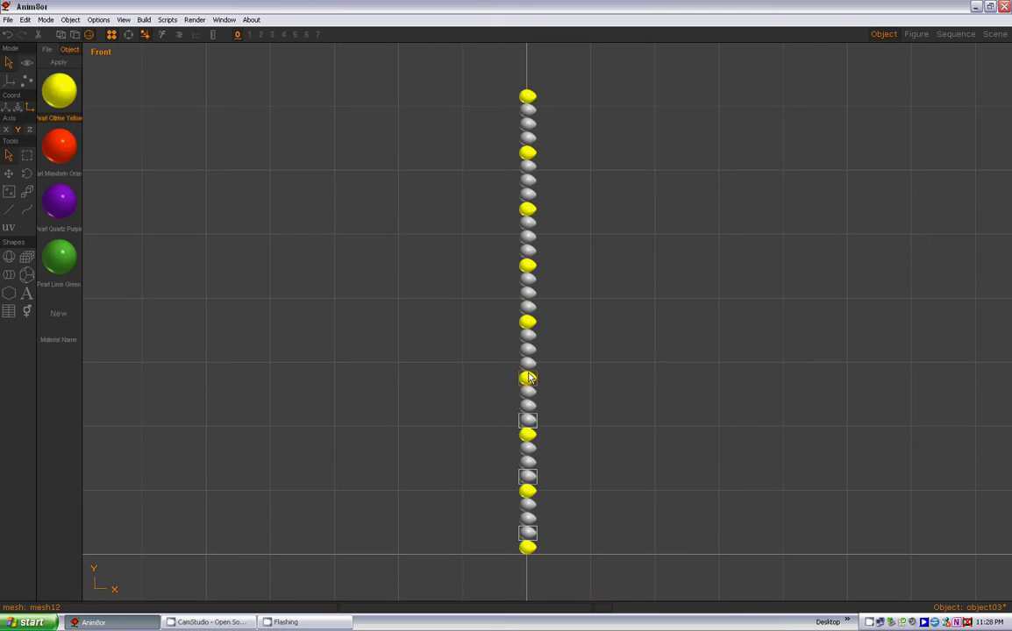
{"action": "left_click", "coordinate": [528, 363], "text": "shift"}
{"action": "left_click", "coordinate": [528, 307], "text": "shift"}
{"action": "left_click", "coordinate": [528, 251], "text": "shift"}
{"action": "left_click", "coordinate": [528, 195], "text": "shift"}
{"action": "left_click", "coordinate": [528, 138], "text": "shift"}
{"action": "left_click", "coordinate": [59, 152]}
{"action": "left_click", "coordinate": [60, 64]}
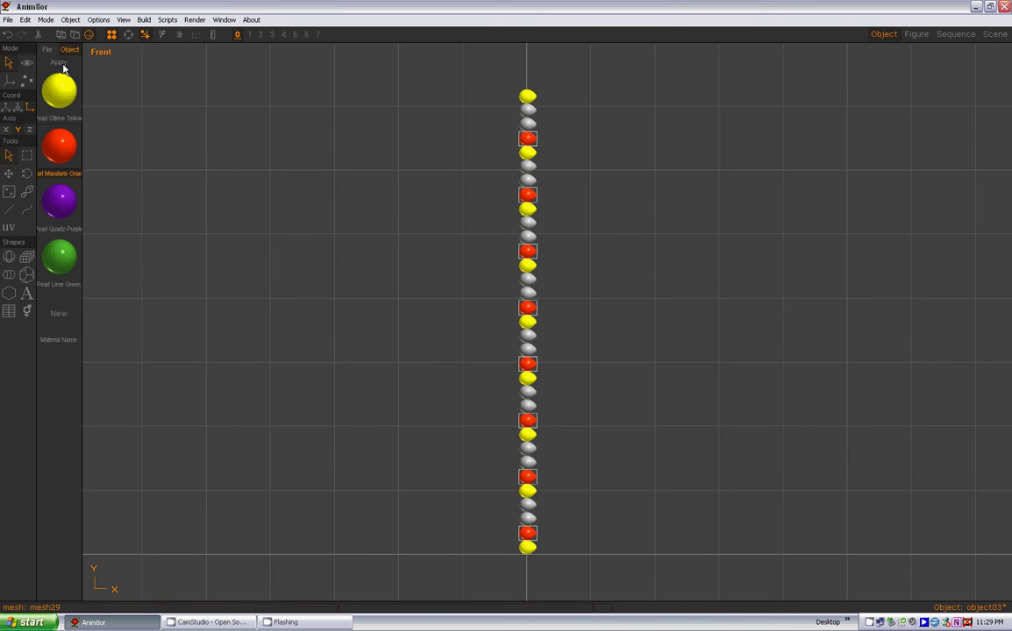
{"action": "left_click", "coordinate": [278, 301]}
Select the next seven grey spheres in the pattern and apply Pearl Quartz Purple
{"action": "left_click", "coordinate": [528, 521]}
{"action": "left_click", "coordinate": [527, 462]}
{"action": "left_click", "coordinate": [527, 406]}
{"action": "left_click", "coordinate": [527, 294]}
{"action": "left_click", "coordinate": [527, 237]}
{"action": "left_click", "coordinate": [528, 181]}
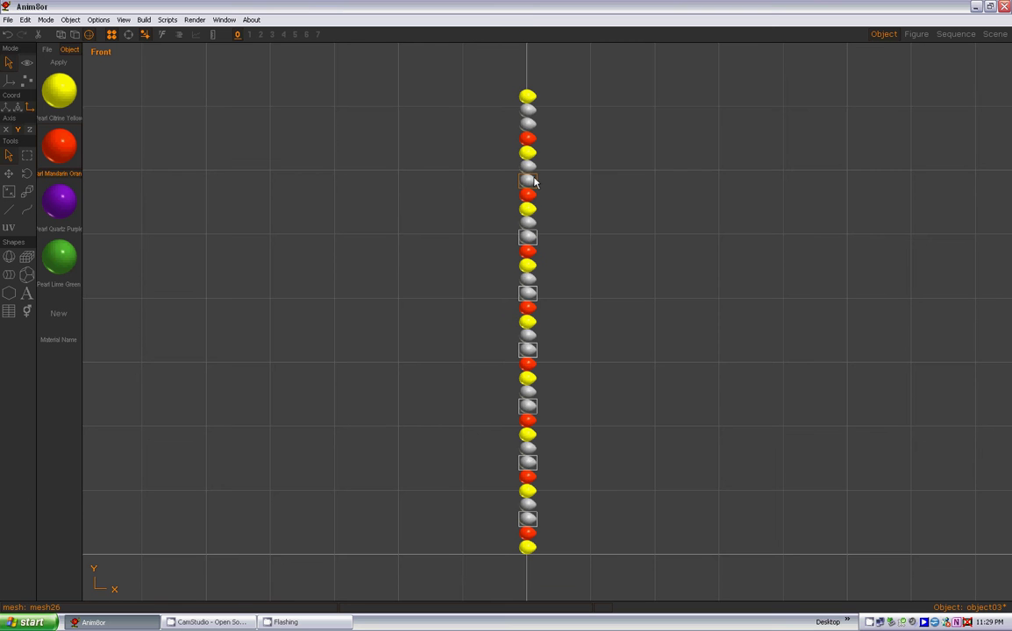
{"action": "left_click", "coordinate": [527, 123]}
{"action": "left_click", "coordinate": [60, 202]}
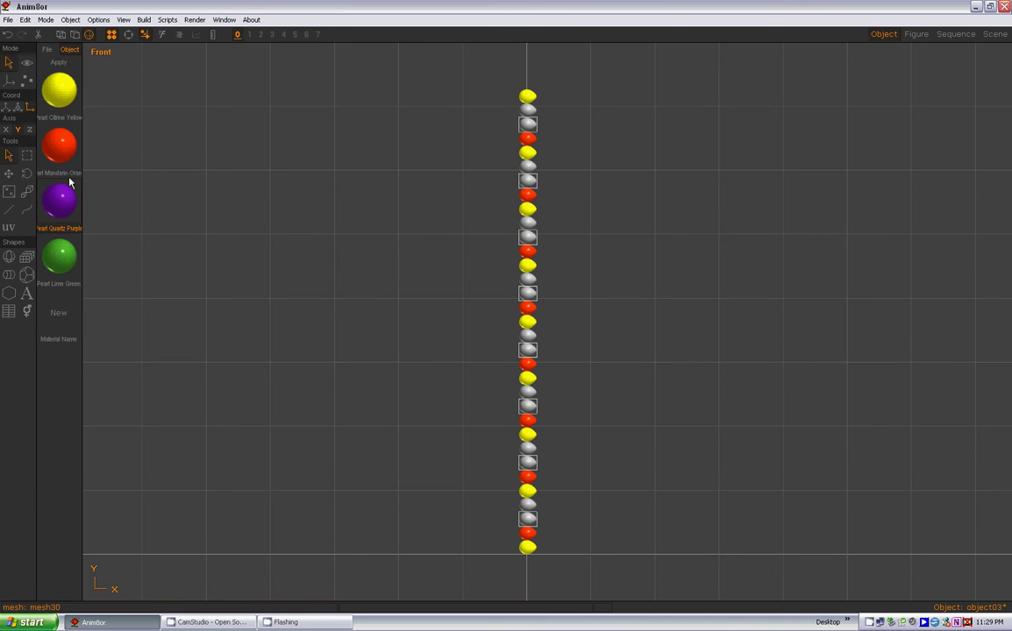
{"action": "left_click", "coordinate": [58, 62]}
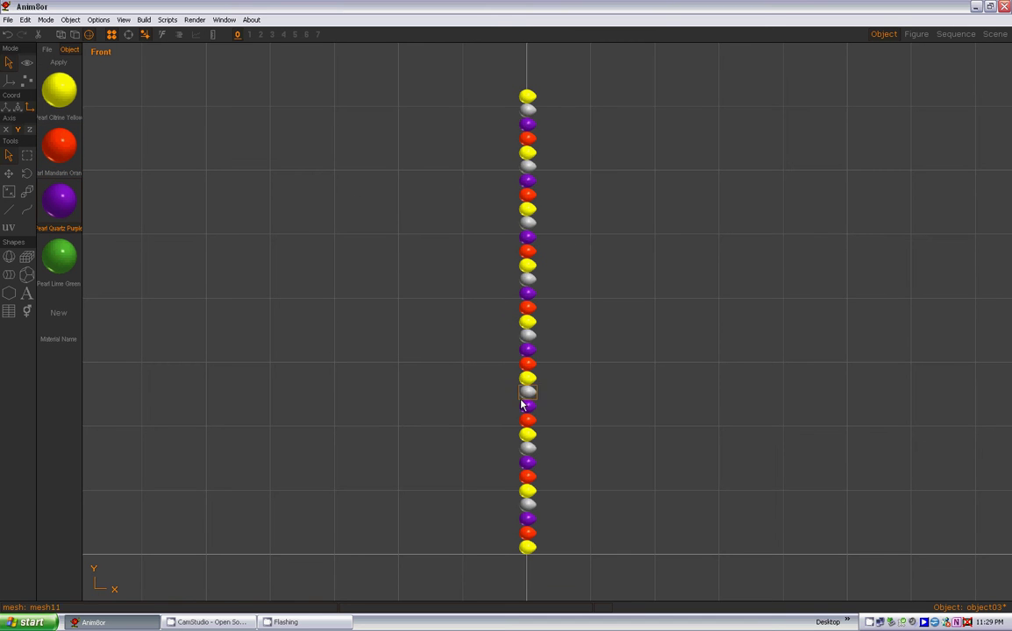
Select the eight remaining grey spheres and apply Pearl Lime Green
{"action": "left_click", "coordinate": [527, 504]}
{"action": "left_click", "coordinate": [528, 448], "text": "shift"}
{"action": "left_click", "coordinate": [528, 392], "text": "shift"}
{"action": "left_click", "coordinate": [529, 336], "text": "shift"}
{"action": "left_click", "coordinate": [528, 280], "text": "shift"}
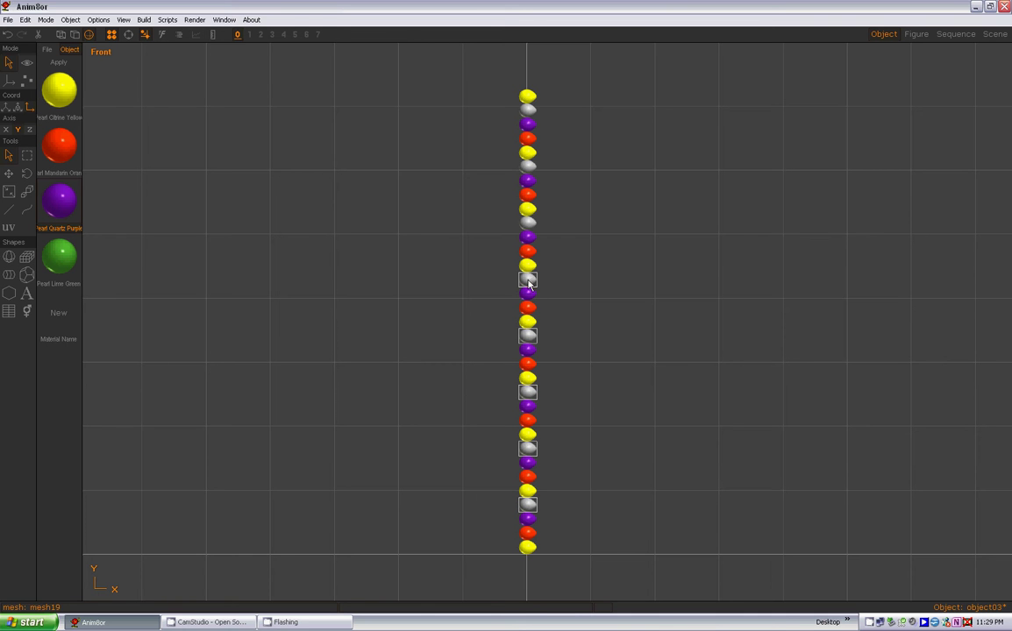
{"action": "left_click", "coordinate": [528, 223], "text": "shift"}
{"action": "left_click", "coordinate": [528, 166], "text": "shift"}
{"action": "left_click", "coordinate": [527, 109], "text": "shift"}
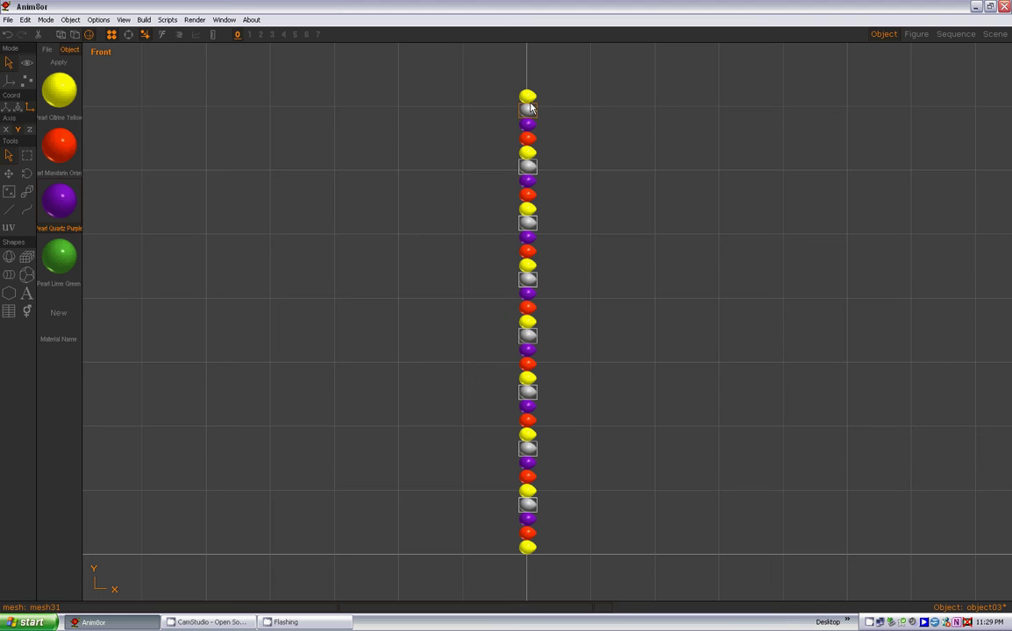
{"action": "left_click", "coordinate": [58, 62]}
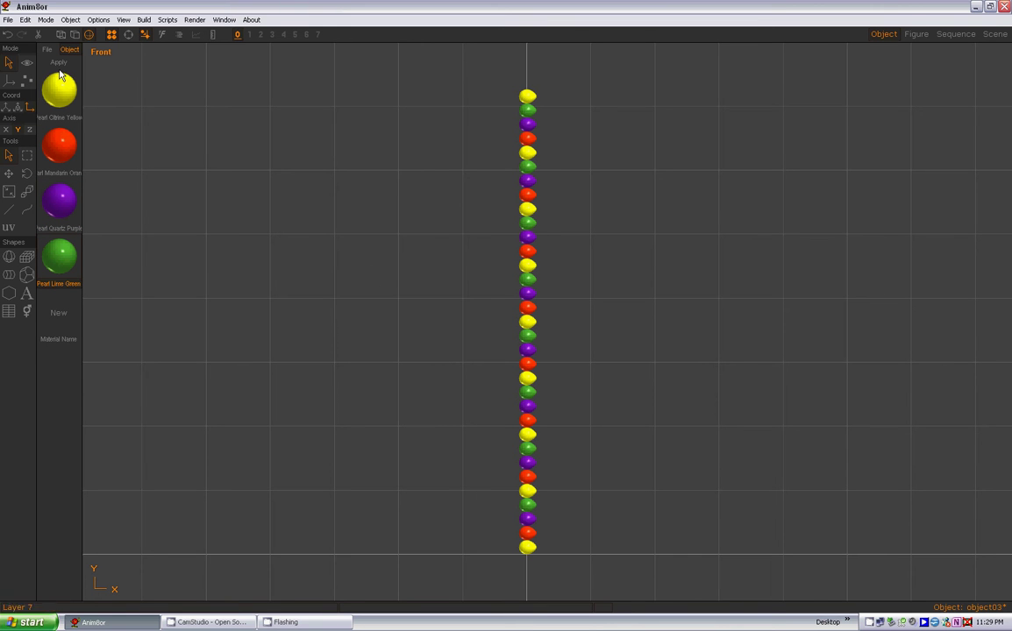
Select all the spheres with Ctrl+A, check the Build menu, then clear the selection
{"action": "left_click", "coordinate": [25, 157]}
{"action": "key", "text": "ctrl+a"}
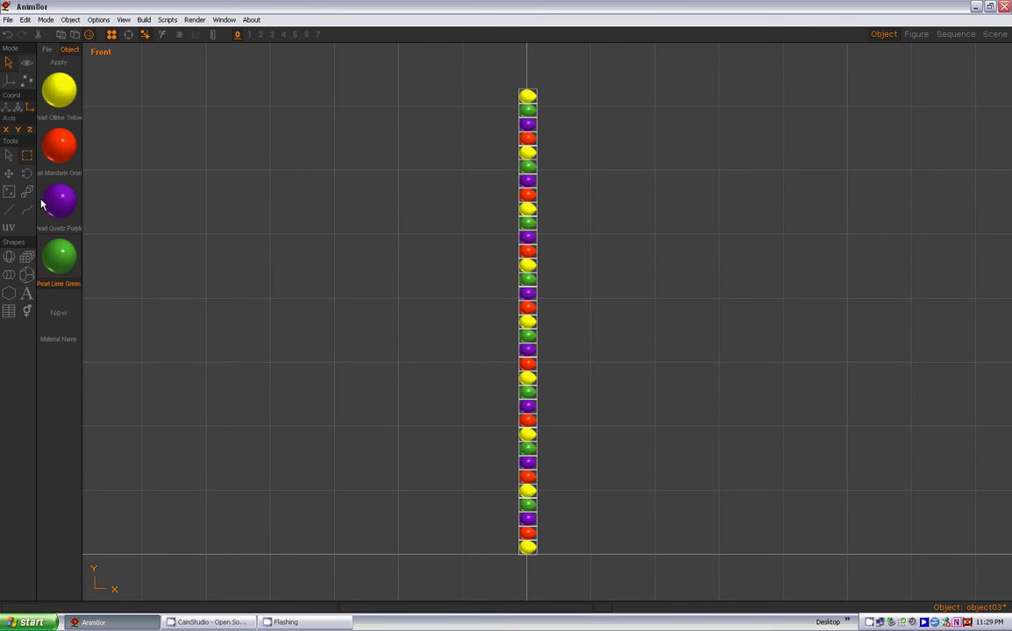
{"action": "left_click", "coordinate": [145, 20]}
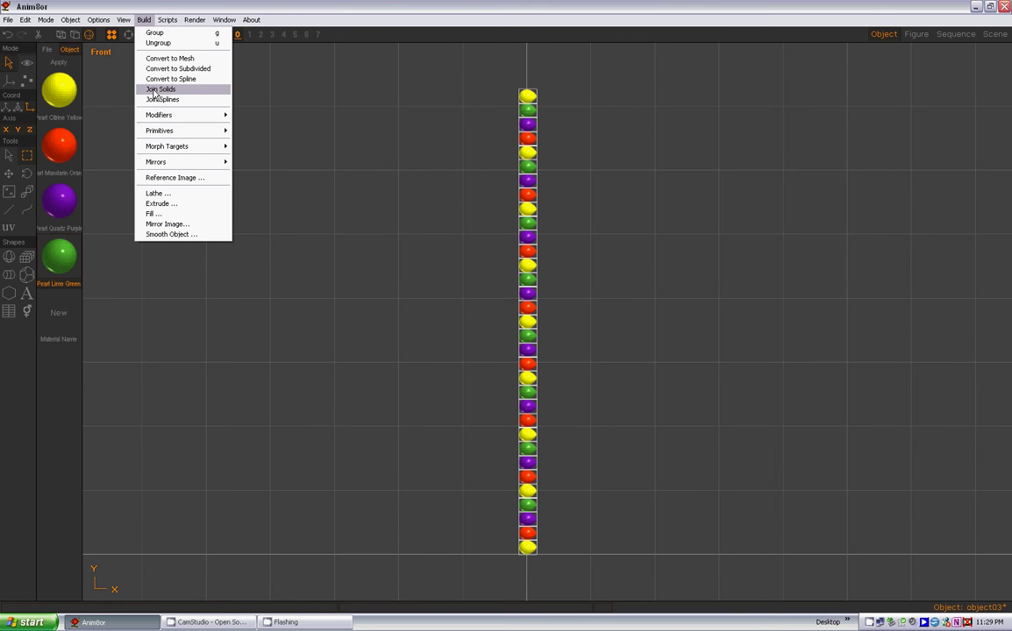
{"action": "left_click", "coordinate": [310, 88]}
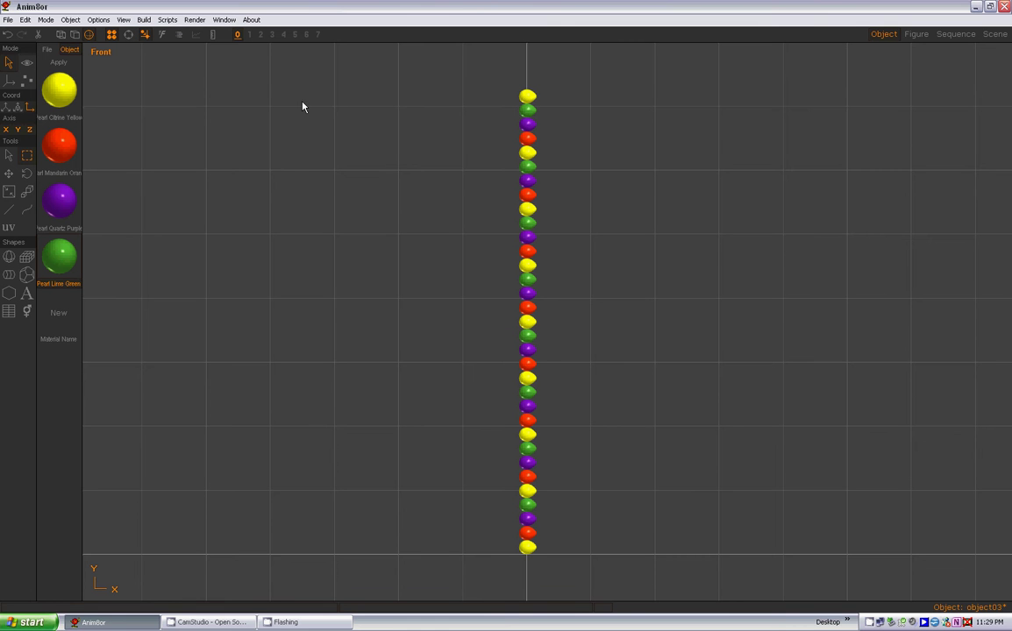
{"action": "left_click", "coordinate": [9, 155]}
{"action": "key", "text": "ctrl+a"}
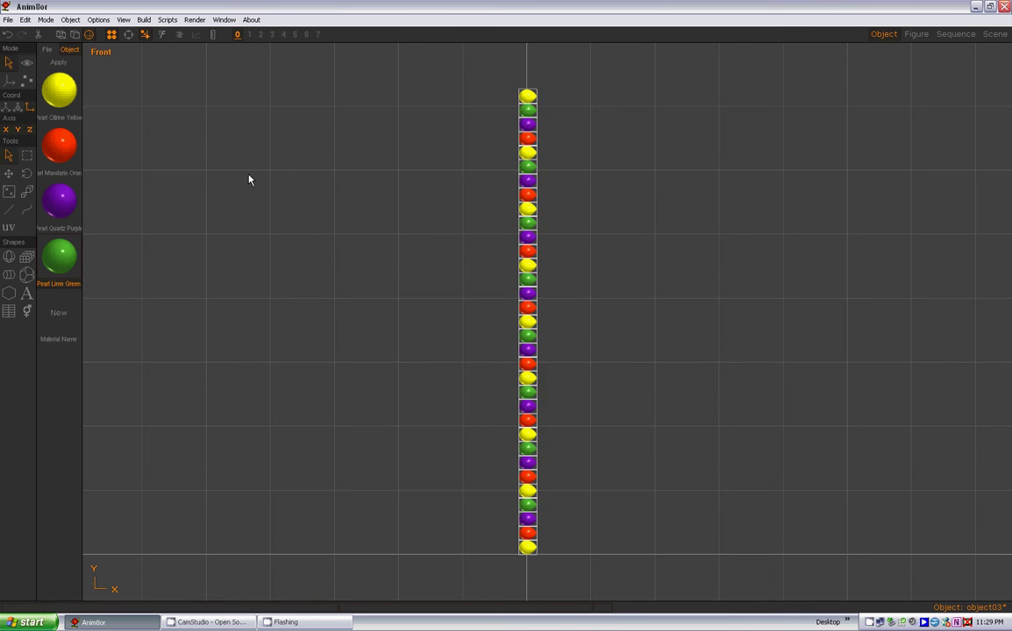
{"action": "left_click", "coordinate": [220, 133]}
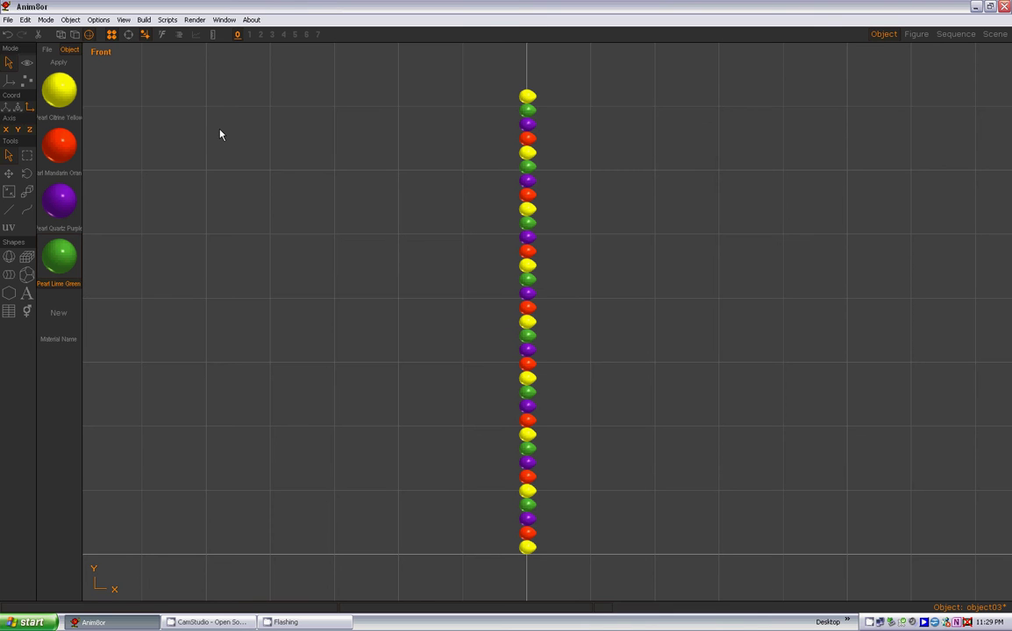
Create a new object named object04
{"action": "left_click", "coordinate": [71, 21]}
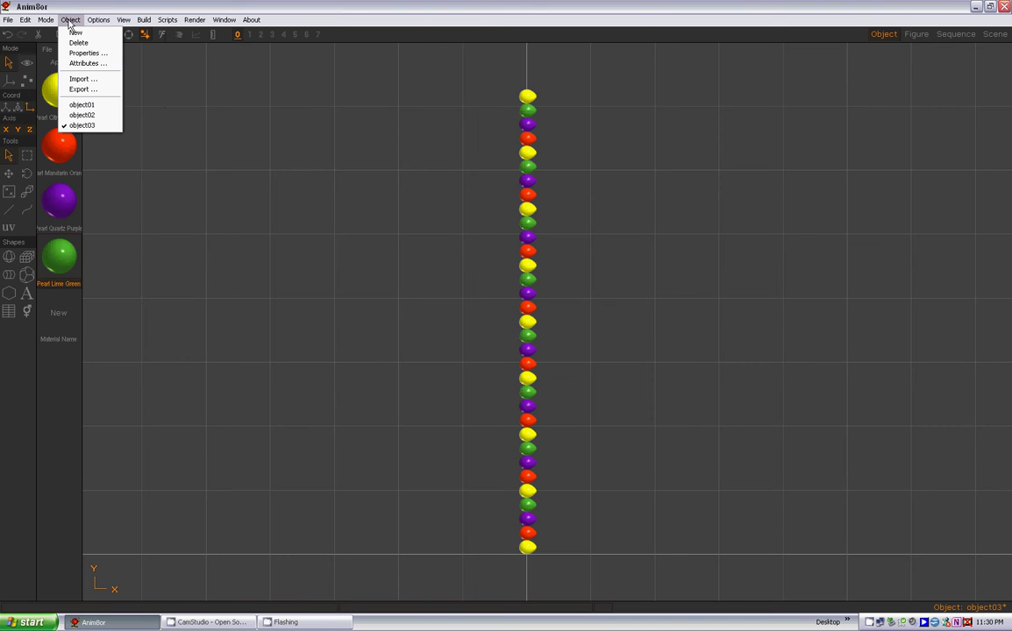
{"action": "left_click", "coordinate": [76, 33]}
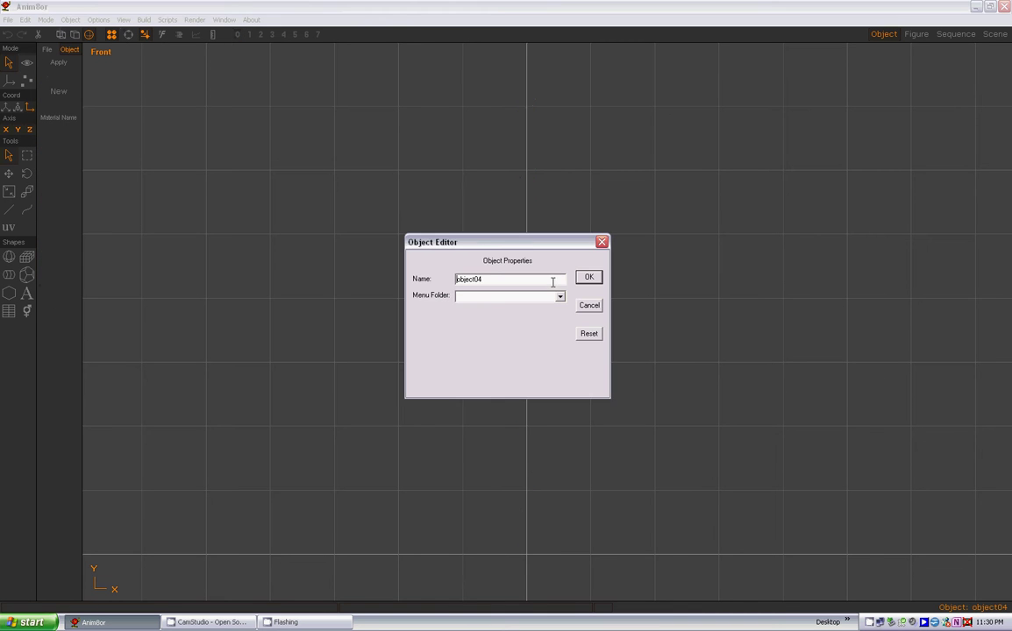
{"action": "left_click", "coordinate": [582, 282]}
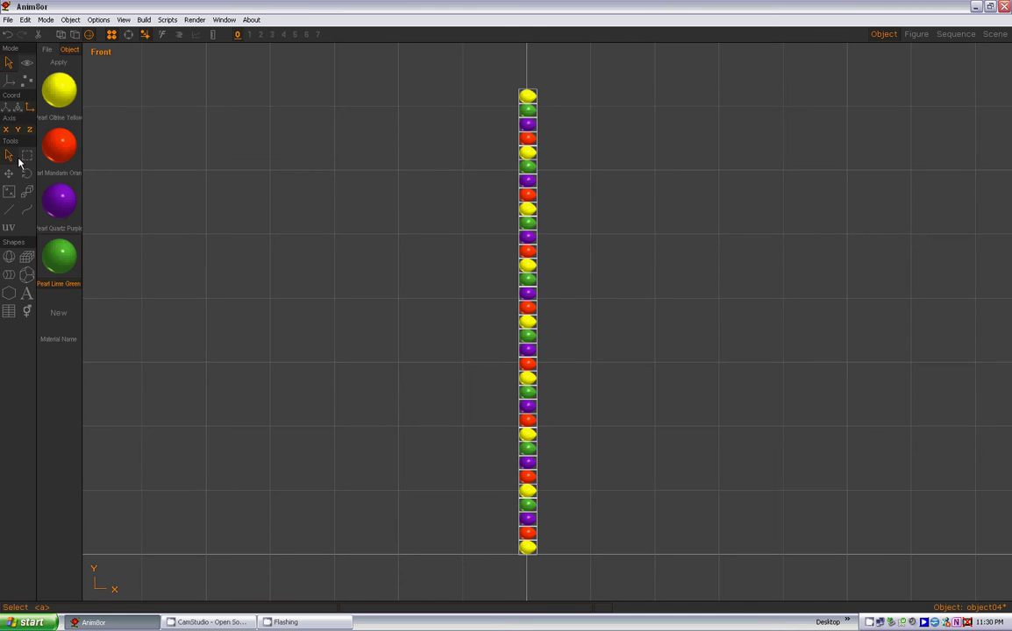
{"action": "left_click", "coordinate": [314, 169]}
Back in object03, join all the spheres into one solid mesh with Join Solids
{"action": "left_click", "coordinate": [70, 19]}
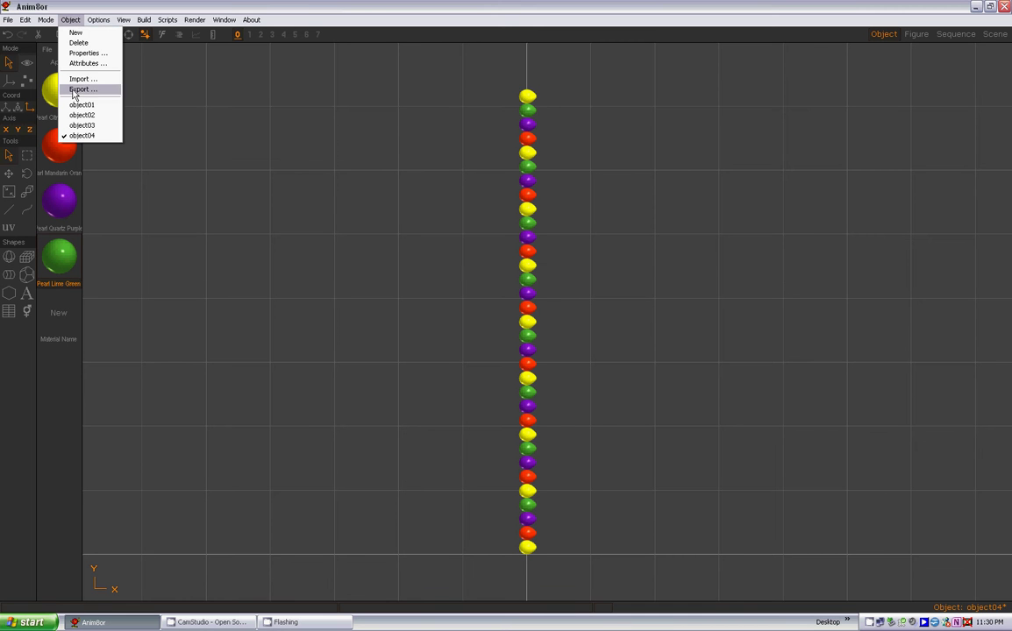
{"action": "left_click", "coordinate": [82, 126]}
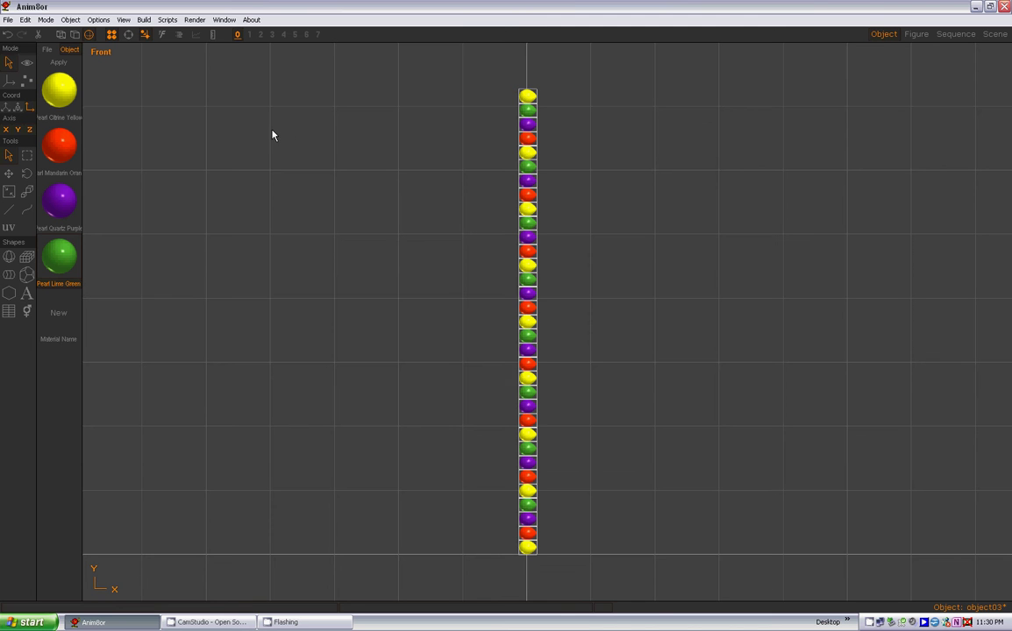
{"action": "left_click", "coordinate": [145, 20]}
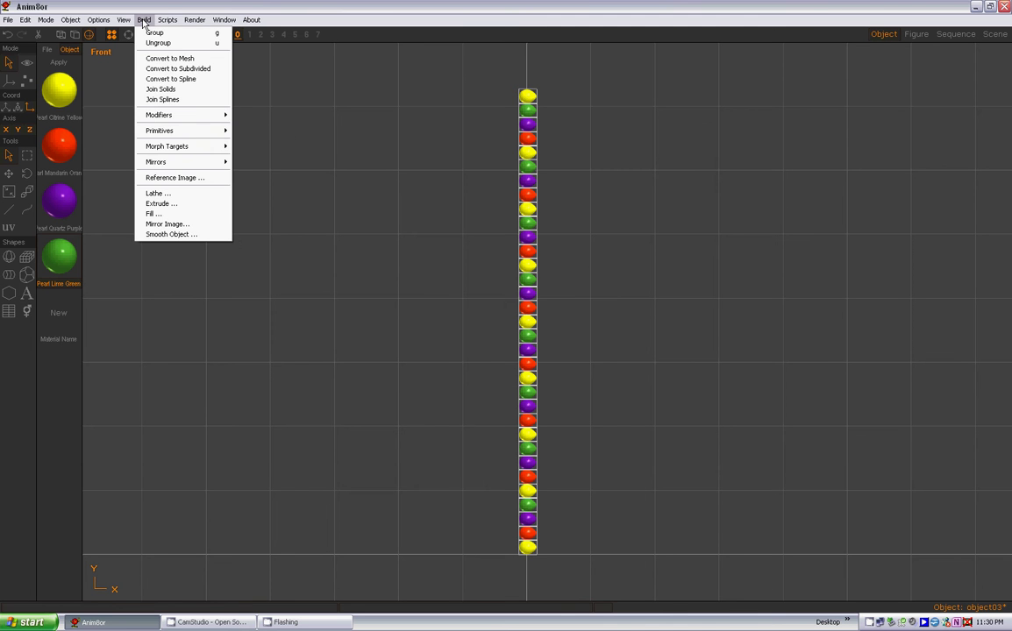
{"action": "left_click", "coordinate": [161, 90]}
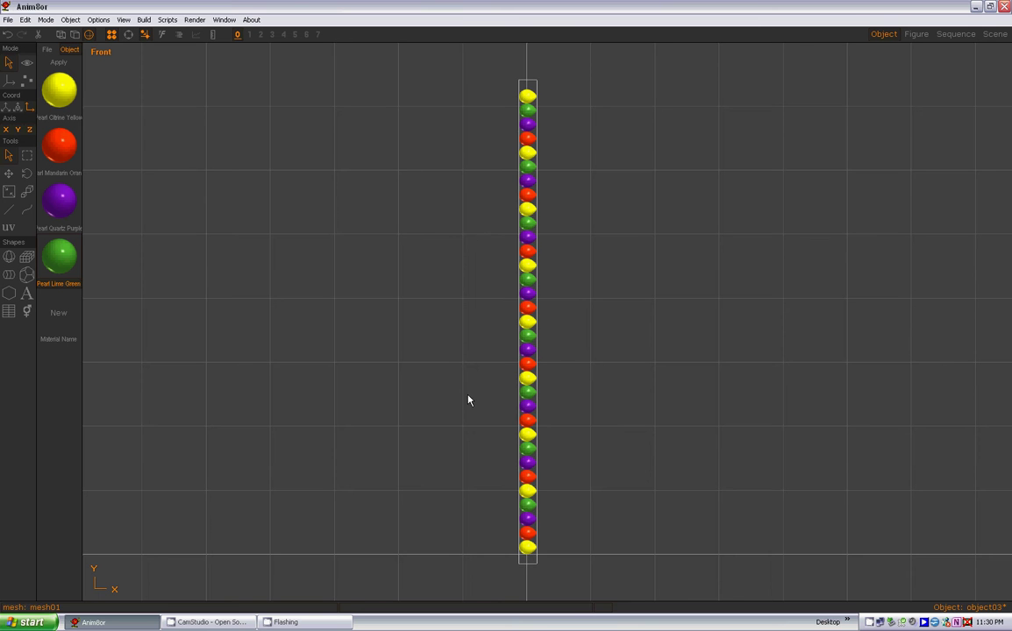
{"action": "left_click", "coordinate": [410, 289]}
{"action": "left_click", "coordinate": [93, 52]}
Switch to the four-view layout and draw a bend warp modifier in the Top view
{"action": "left_click", "coordinate": [89, 59]}
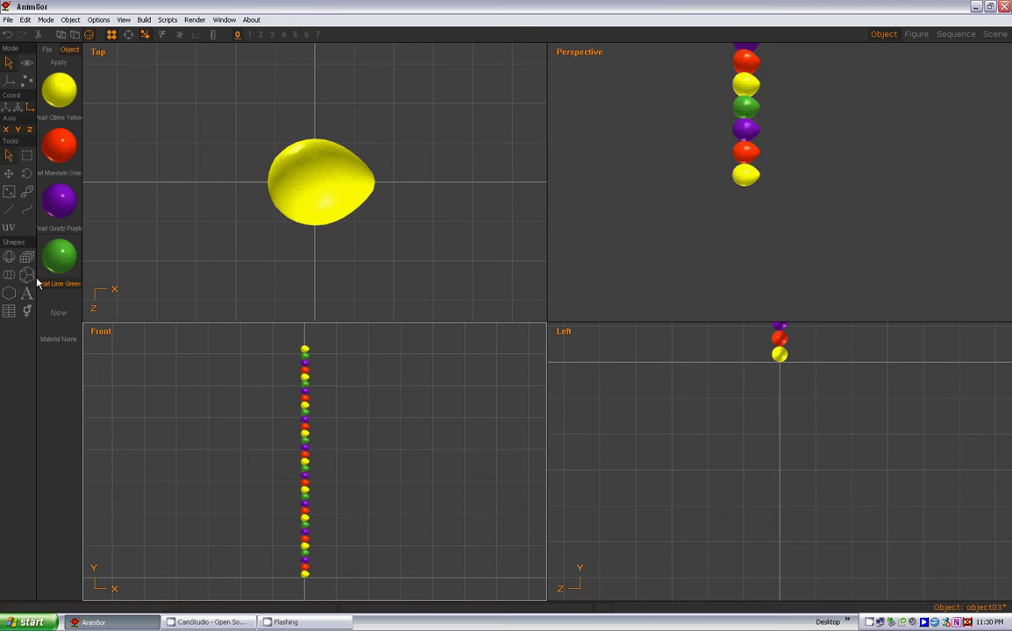
{"action": "left_click", "coordinate": [9, 314]}
{"action": "left_click", "coordinate": [164, 114]}
{"action": "left_click_drag", "start_coordinate": [175, 133], "coordinate": [228, 188]}
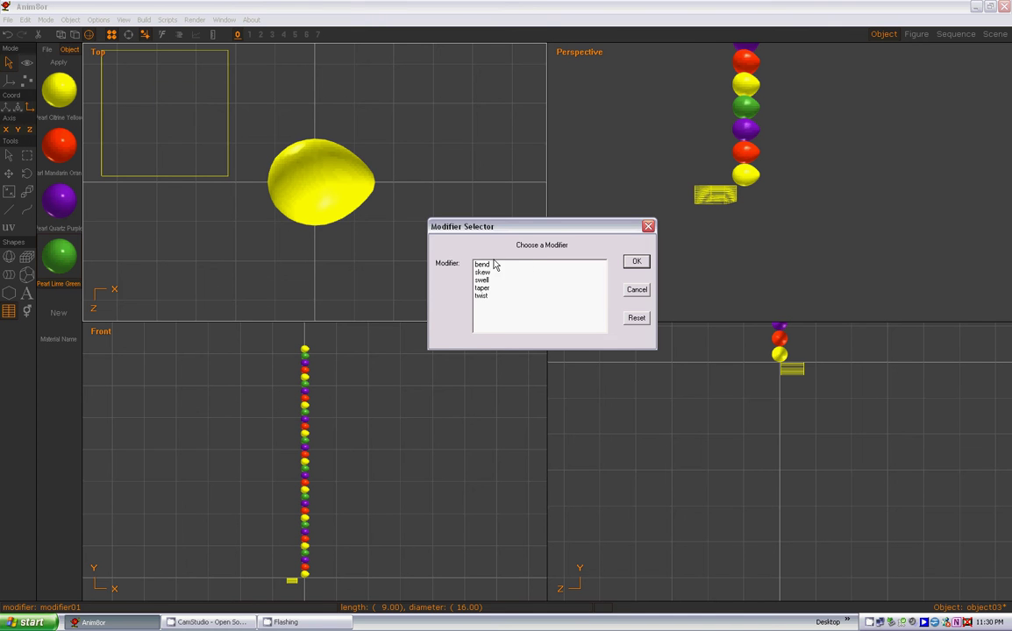
{"action": "left_click", "coordinate": [483, 265]}
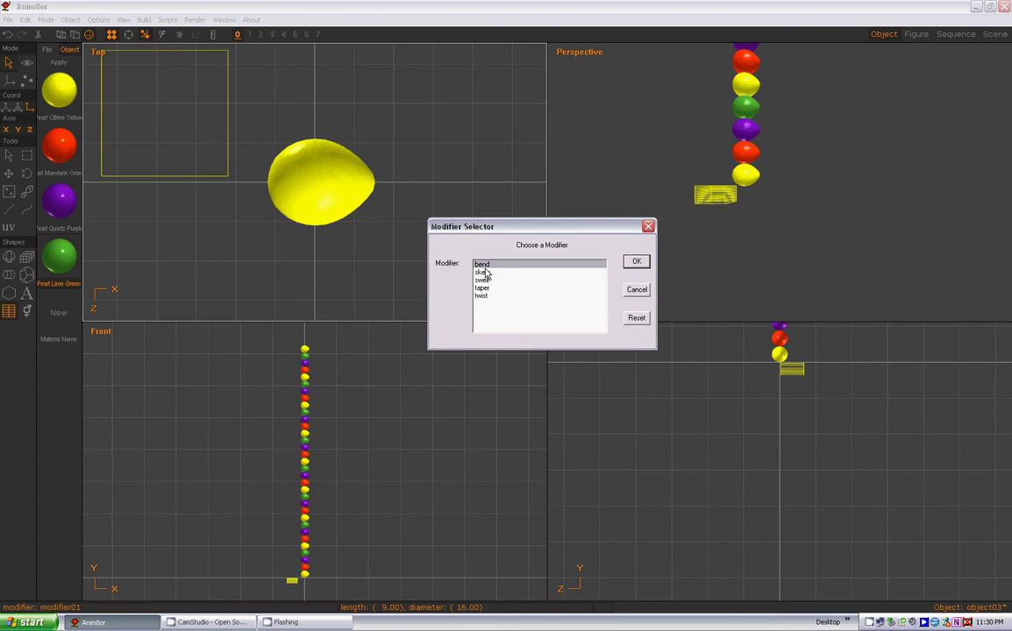
{"action": "left_click", "coordinate": [638, 264]}
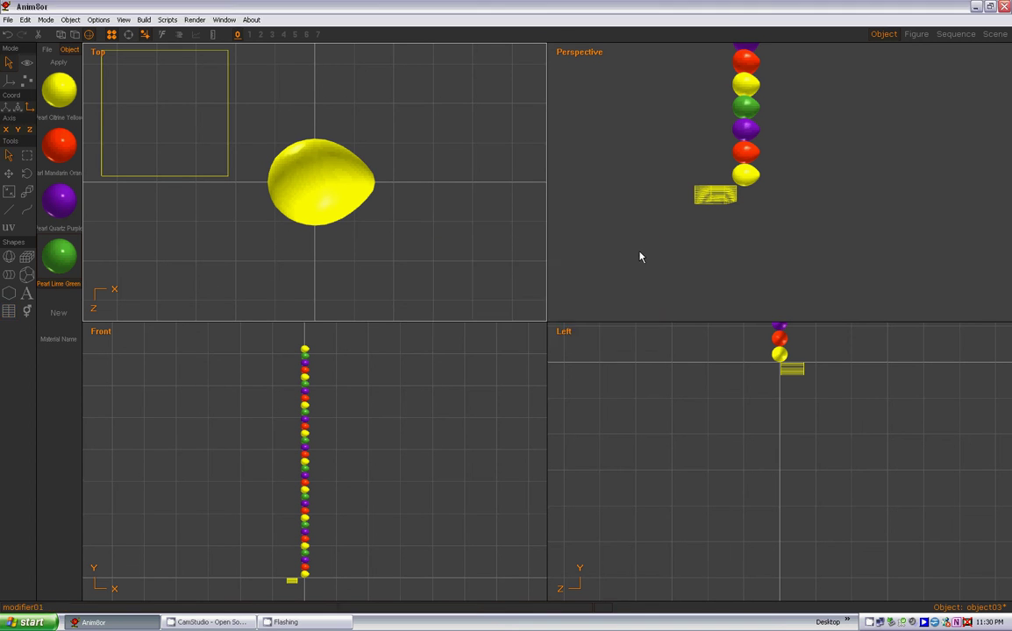
Center the modifier about the origin and non-uniformly scale it to span the column's height
{"action": "left_click", "coordinate": [25, 19]}
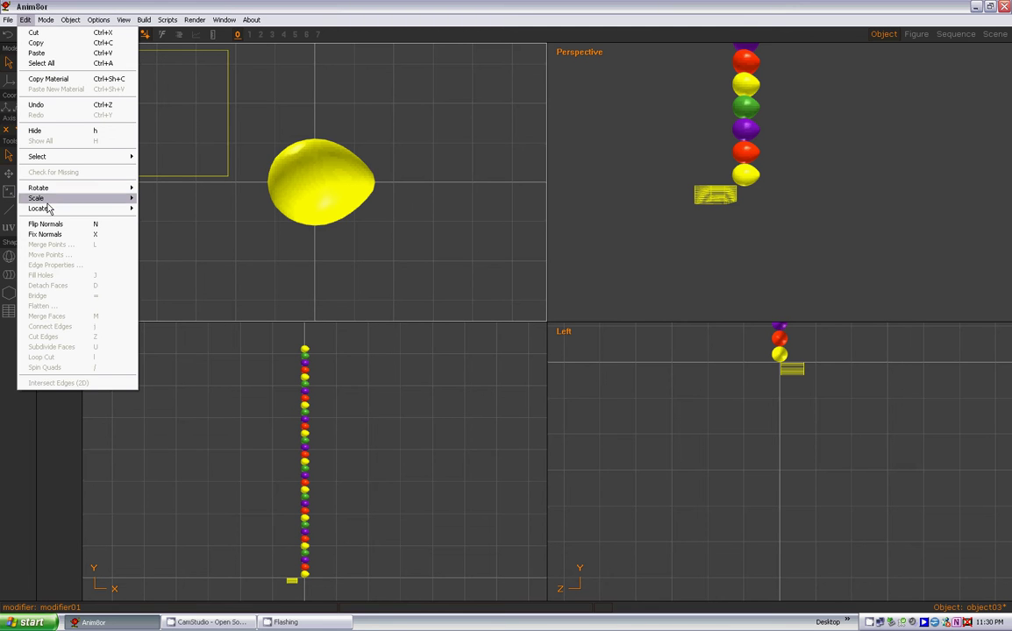
{"action": "mouse_move", "coordinate": [53, 209]}
{"action": "left_click", "coordinate": [184, 229]}
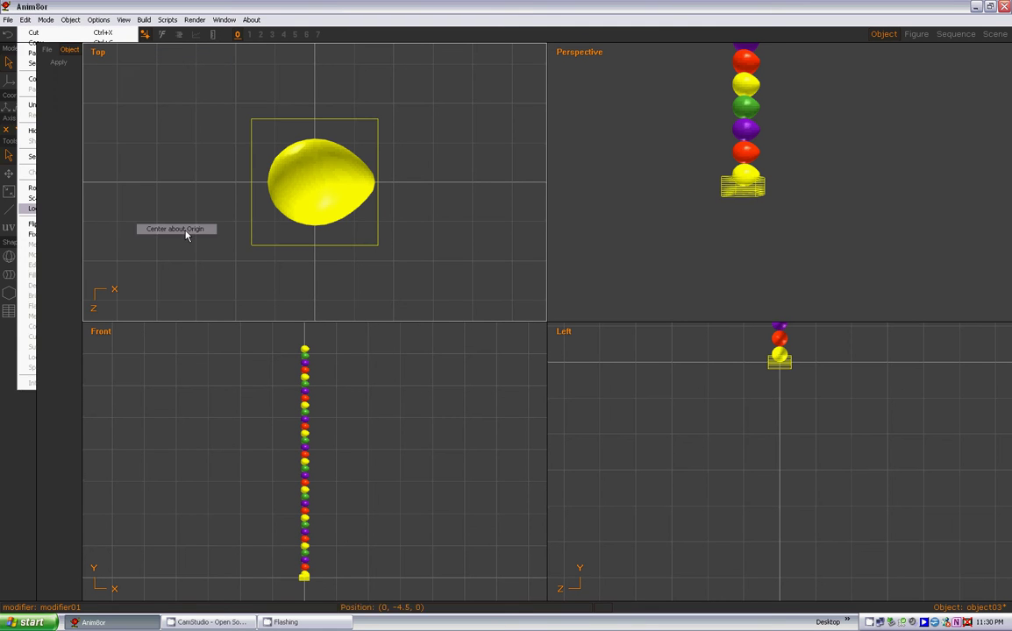
{"action": "left_click", "coordinate": [8, 192]}
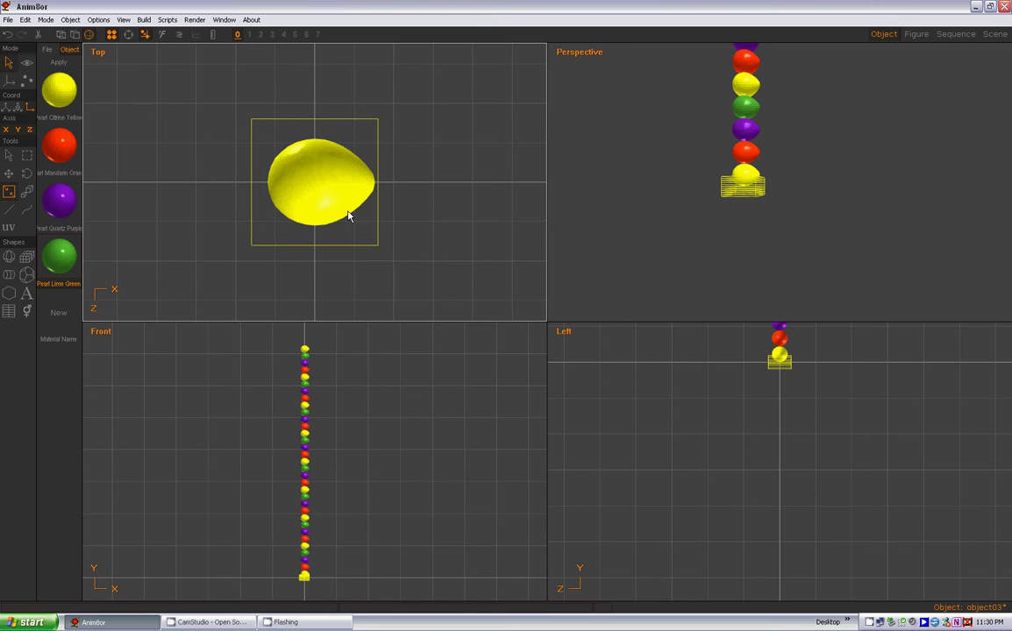
{"action": "mouse_move", "coordinate": [348, 215]}
{"action": "left_mouse_down"}
{"action": "mouse_move", "coordinate": [373, 217]}
{"action": "mouse_move", "coordinate": [301, 205]}
{"action": "mouse_move", "coordinate": [360, 201]}
{"action": "left_mouse_up"}
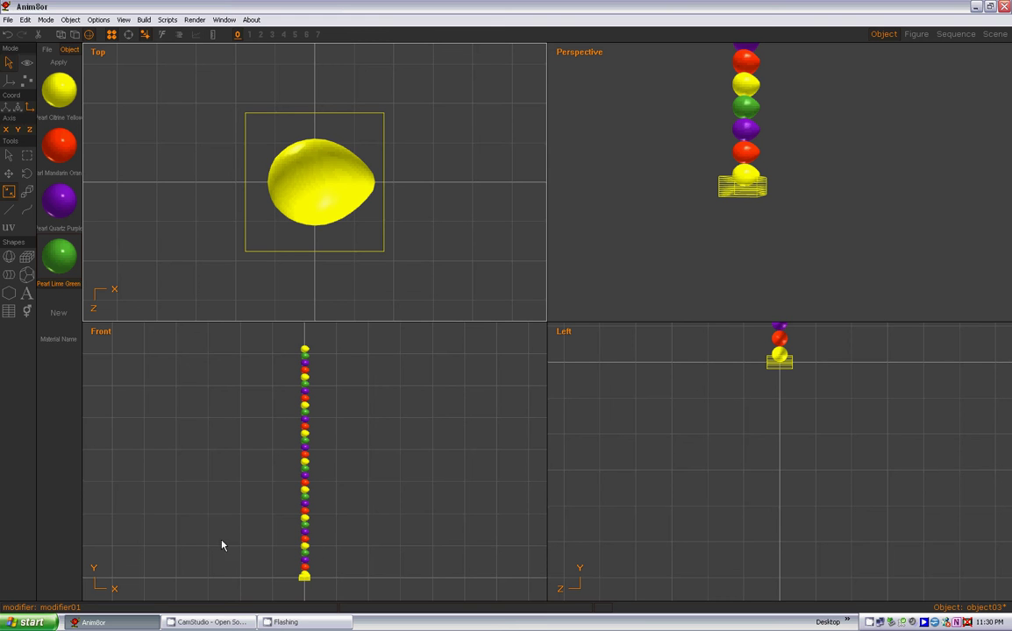
{"action": "left_click", "coordinate": [92, 520]}
{"action": "left_click_drag", "start_coordinate": [92, 520], "coordinate": [281, 498]}
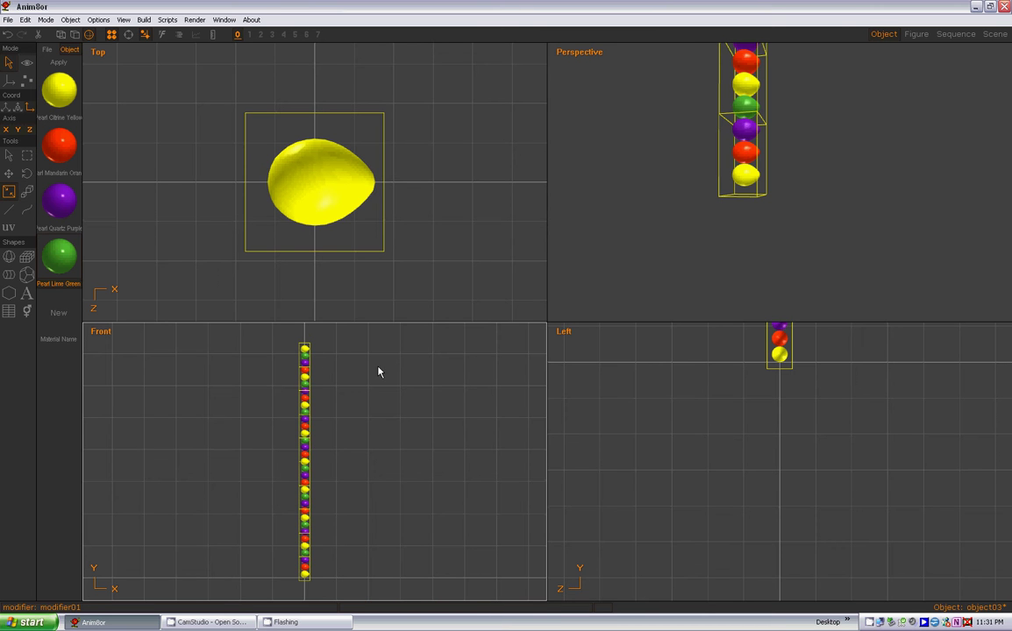
Select the bend modifier on its own, leaving the sphere mesh deselected
{"action": "left_click", "coordinate": [9, 155]}
{"action": "left_click", "coordinate": [305, 354]}
{"action": "left_click", "coordinate": [307, 354]}
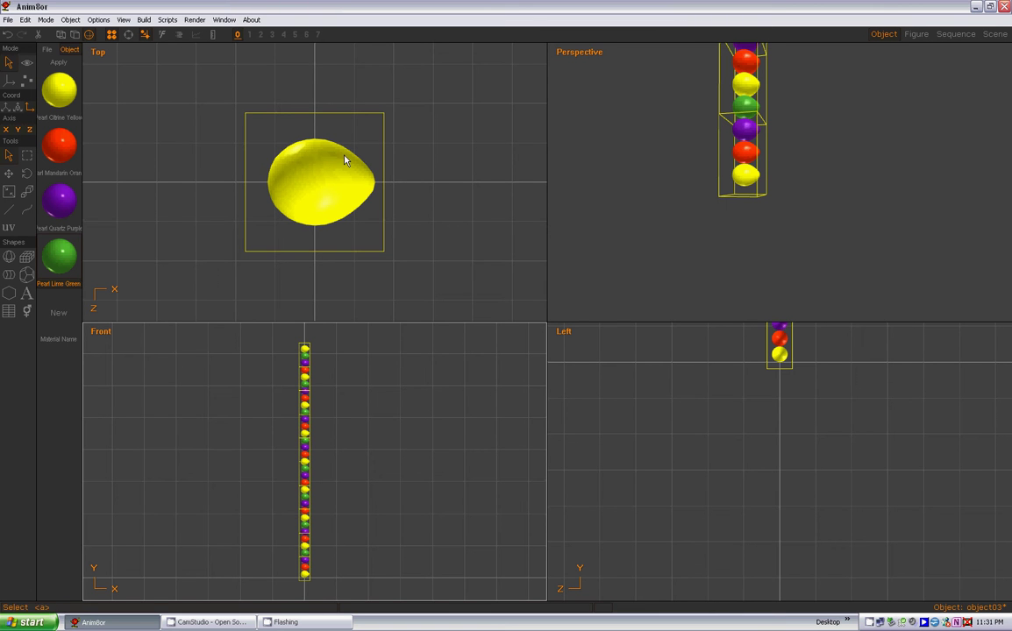
{"action": "left_click", "coordinate": [290, 190]}
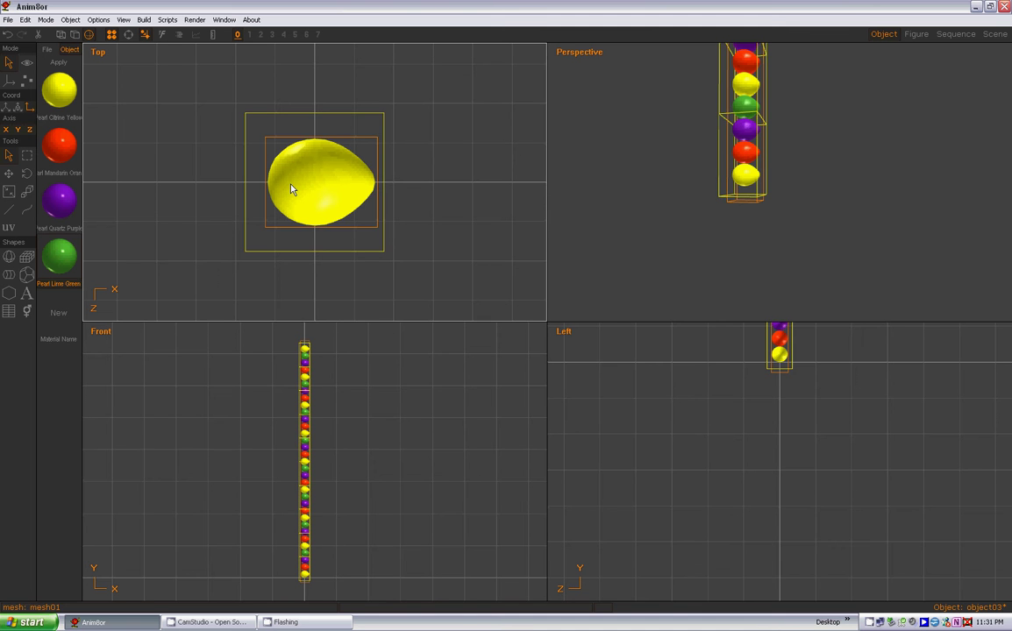
{"action": "left_click", "coordinate": [304, 120]}
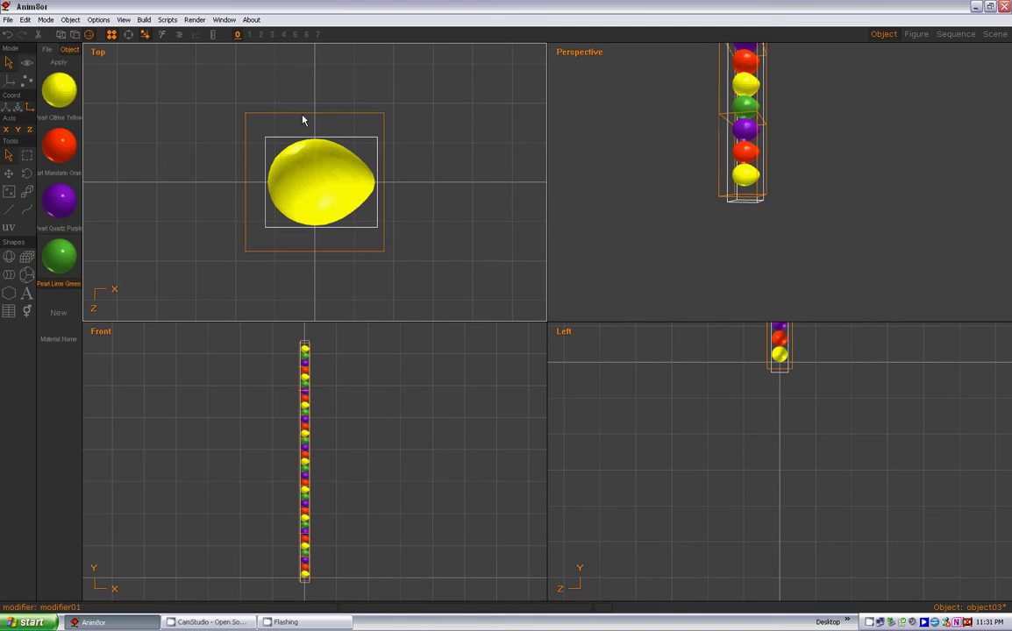
{"action": "left_click", "coordinate": [215, 223]}
{"action": "left_click", "coordinate": [246, 215]}
{"action": "left_click", "coordinate": [245, 215]}
{"action": "left_click", "coordinate": [176, 117]}
{"action": "left_click", "coordinate": [143, 20]}
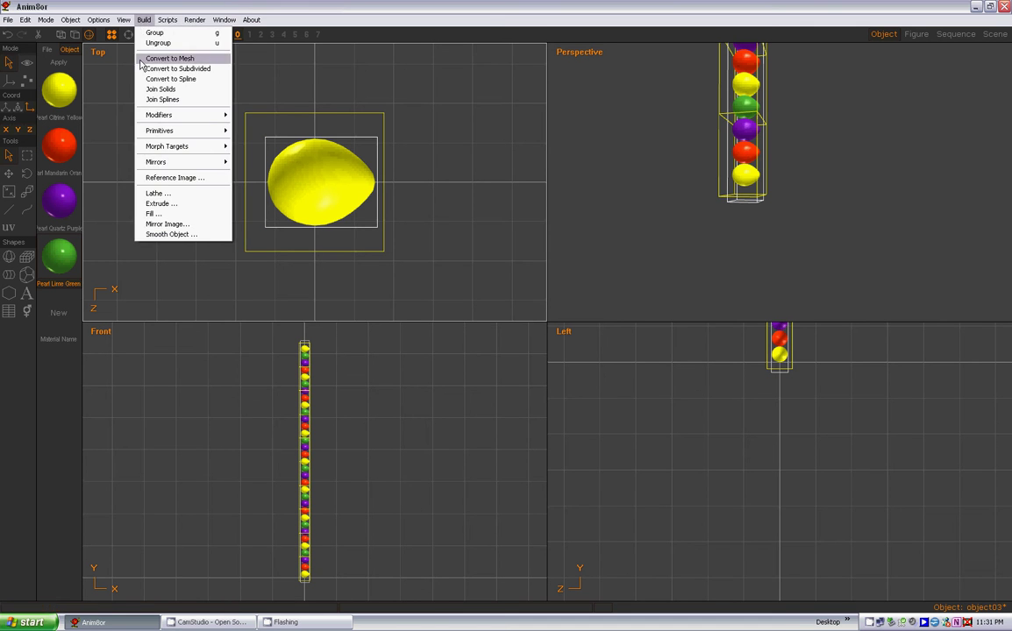
Bind the bend modifier to the sphere mesh and set its bend angle to 120
{"action": "mouse_move", "coordinate": [169, 118]}
{"action": "left_click", "coordinate": [261, 116]}
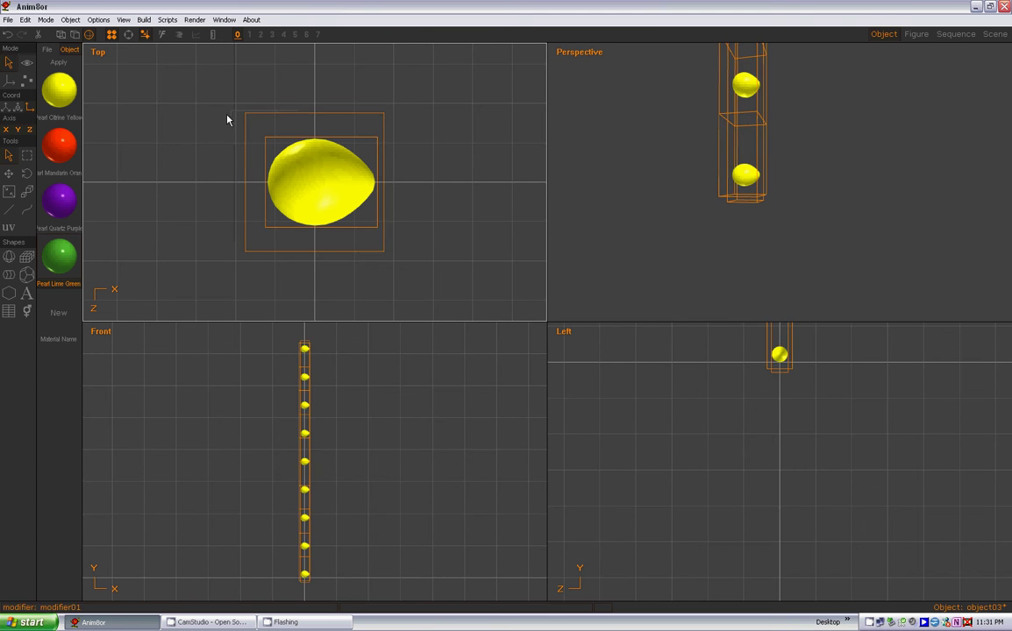
{"action": "double_click", "coordinate": [284, 119]}
{"action": "left_click", "coordinate": [484, 261]}
{"action": "double_click", "coordinate": [485, 261]}
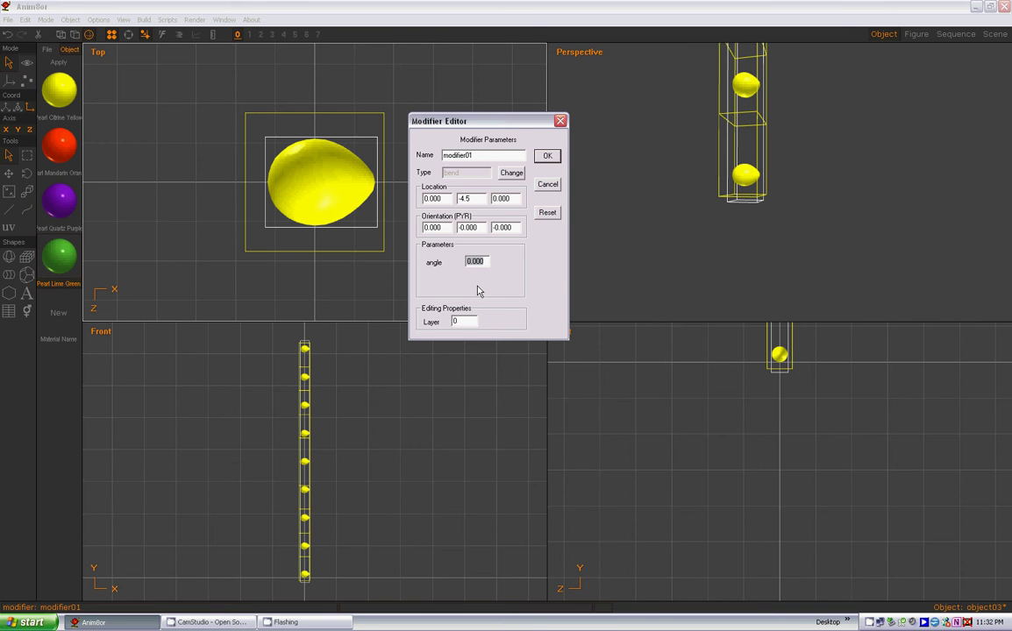
{"action": "type", "text": "120"}
{"action": "left_click", "coordinate": [547, 156]}
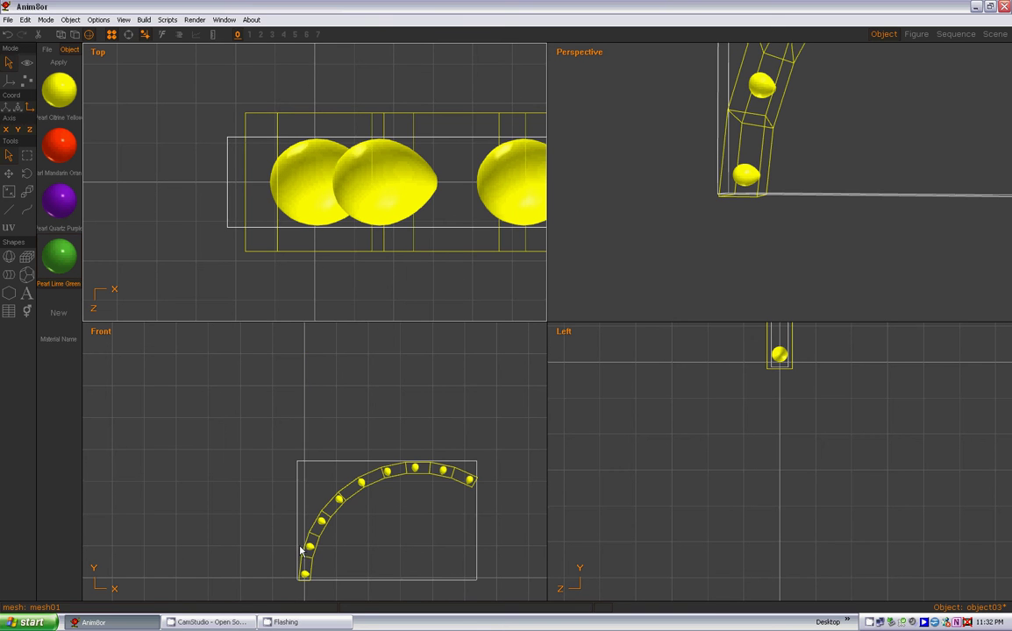
{"action": "left_click", "coordinate": [143, 19]}
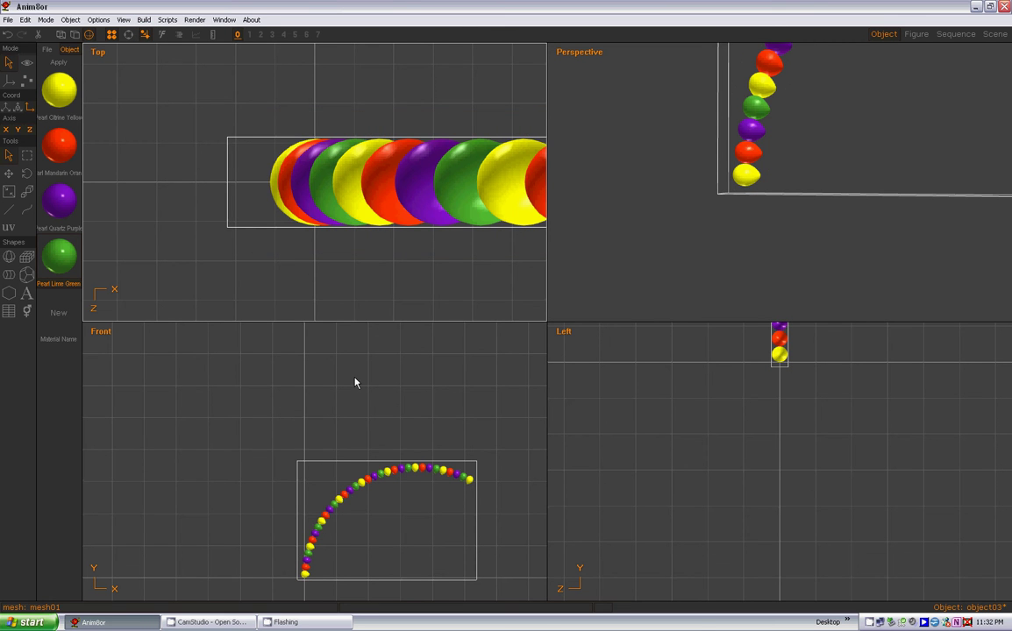
Rotate the bend modifier in the Left view to orientation (0, 0, 30)
{"action": "left_click", "coordinate": [26, 174]}
{"action": "left_click", "coordinate": [764, 442]}
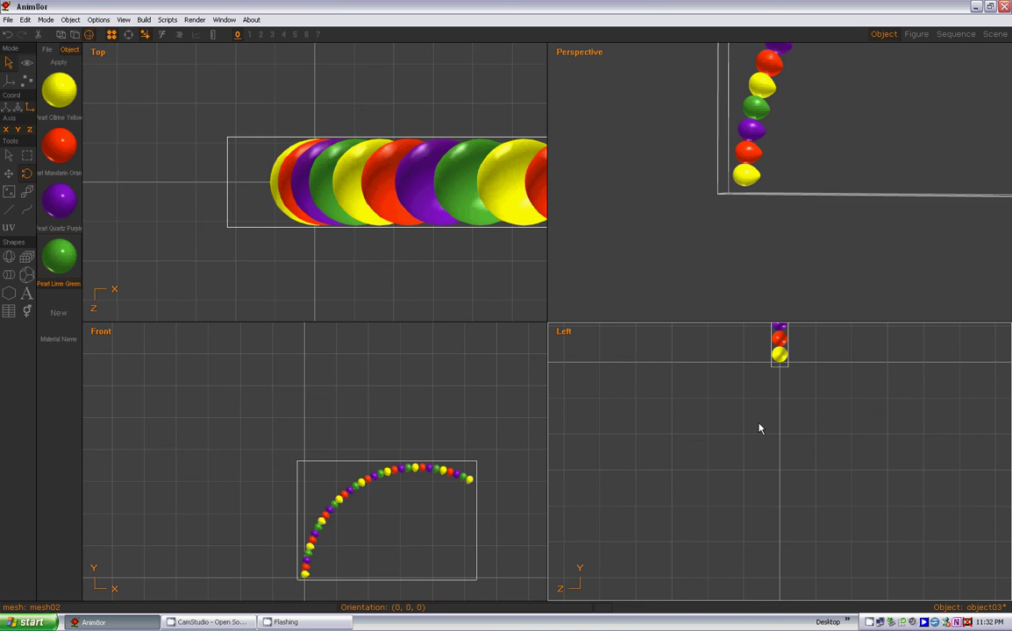
{"action": "left_click_drag", "start_coordinate": [757, 425], "coordinate": [757, 424]}
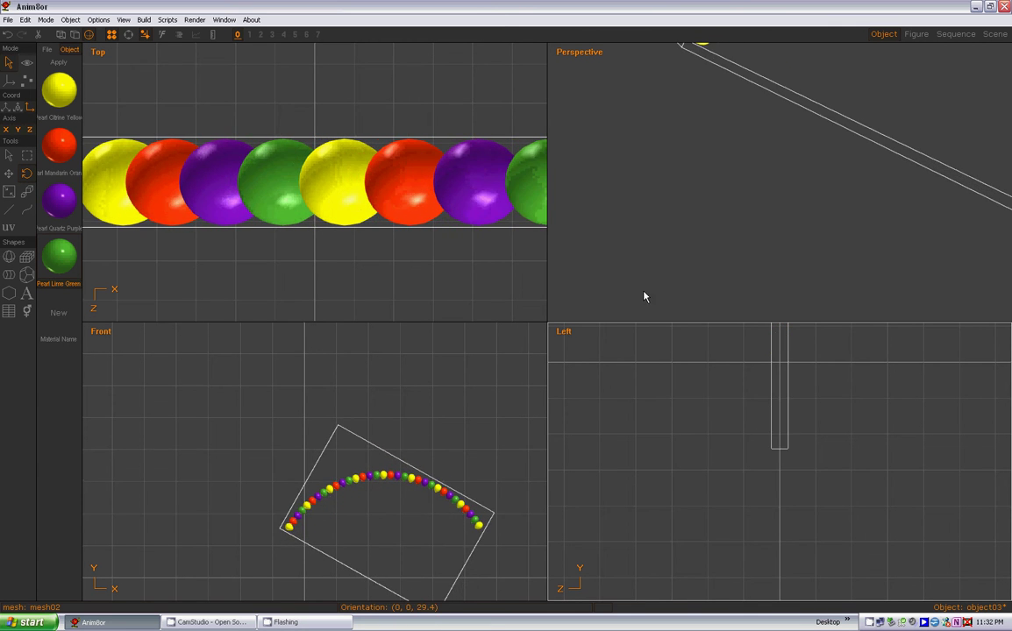
{"action": "left_click_drag", "start_coordinate": [623, 378], "coordinate": [743, 393]}
Enlarge the Left view, fit the column in it, and toggle wireframe then shaded display
{"action": "left_click", "coordinate": [566, 334]}
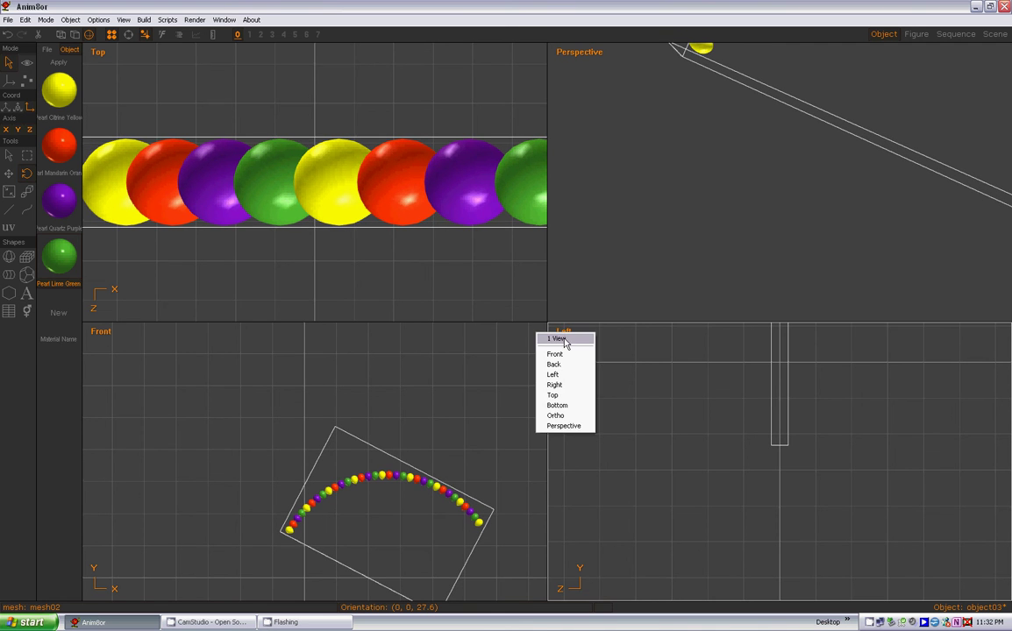
{"action": "left_click", "coordinate": [564, 337]}
{"action": "left_click", "coordinate": [28, 64]}
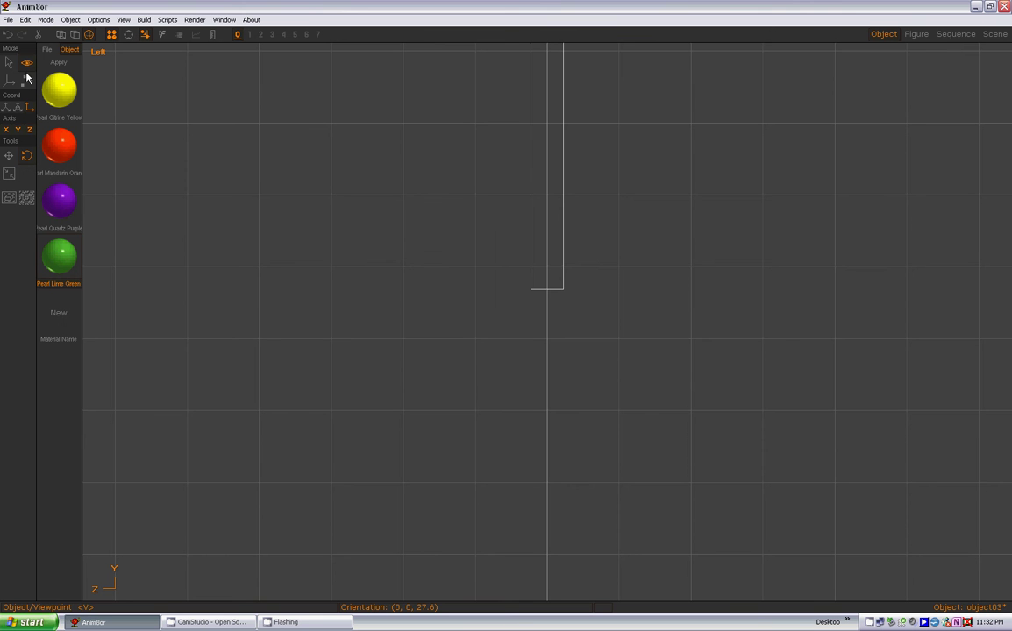
{"action": "left_click", "coordinate": [7, 200]}
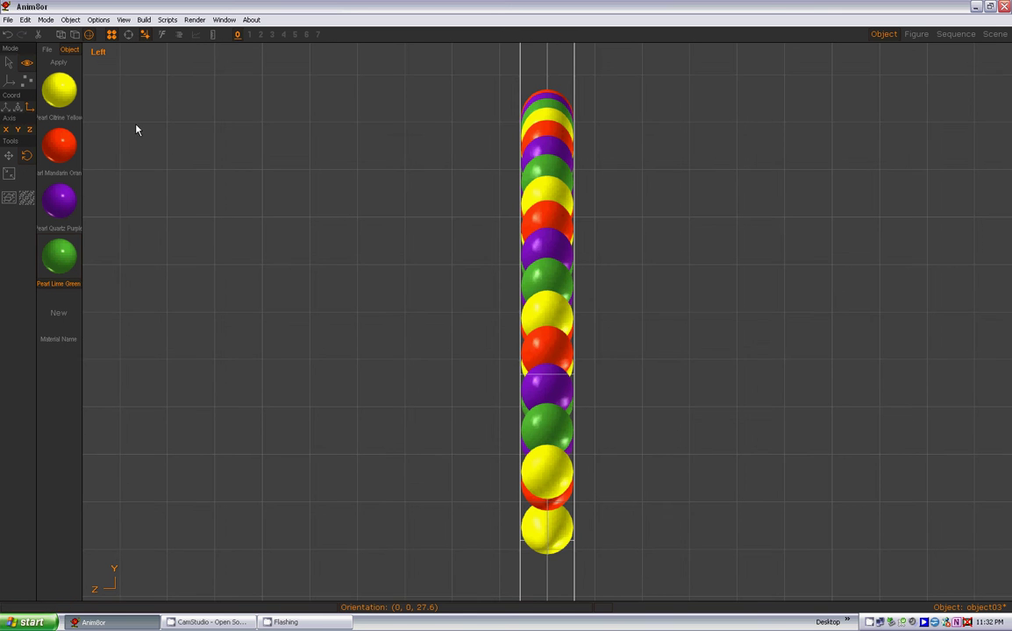
{"action": "left_click", "coordinate": [9, 63]}
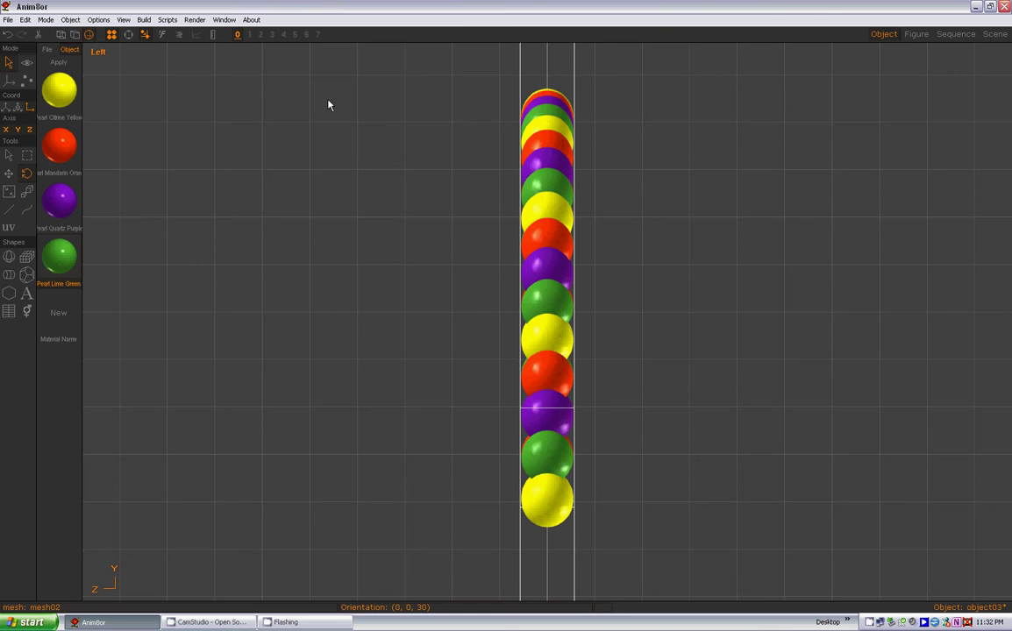
{"action": "left_click", "coordinate": [61, 34]}
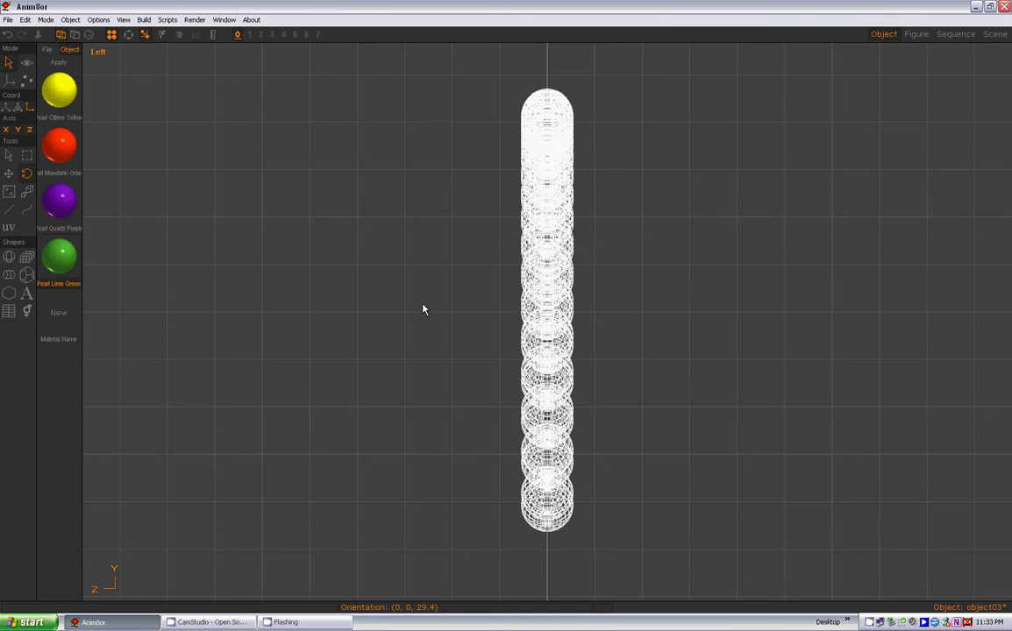
{"action": "left_click", "coordinate": [89, 34]}
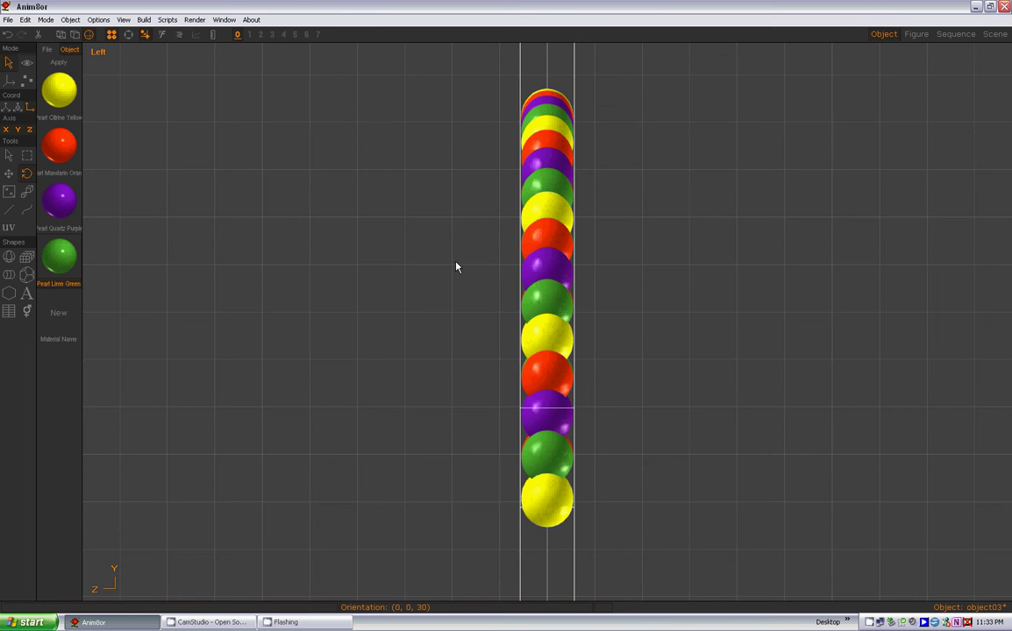
{"action": "left_click", "coordinate": [11, 156]}
{"action": "left_click", "coordinate": [98, 52]}
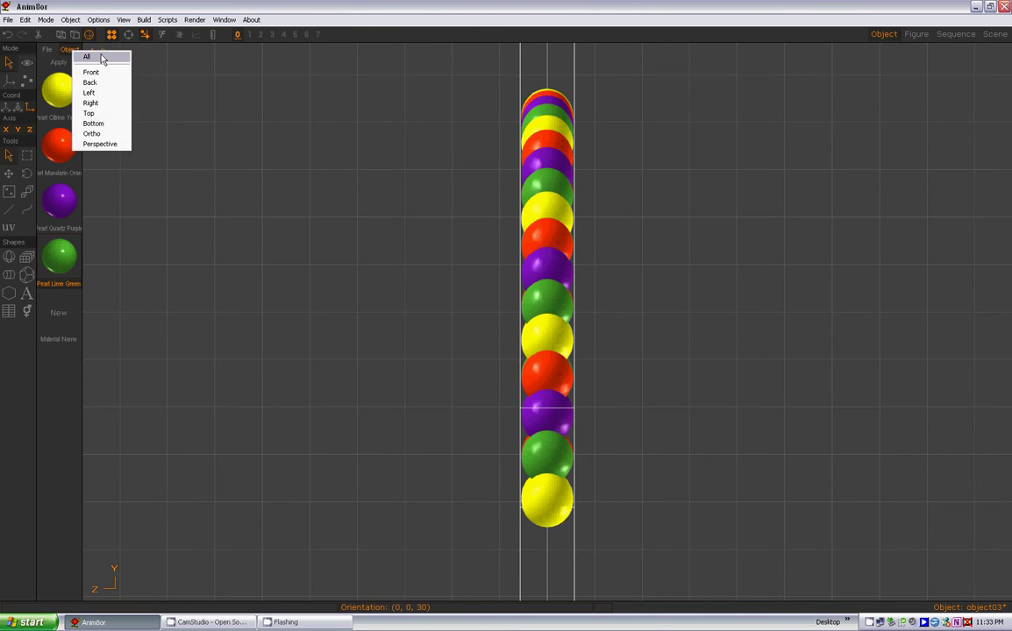
Show all four views, center the balloon arch about the origin, and fit it in view
{"action": "left_click", "coordinate": [100, 60]}
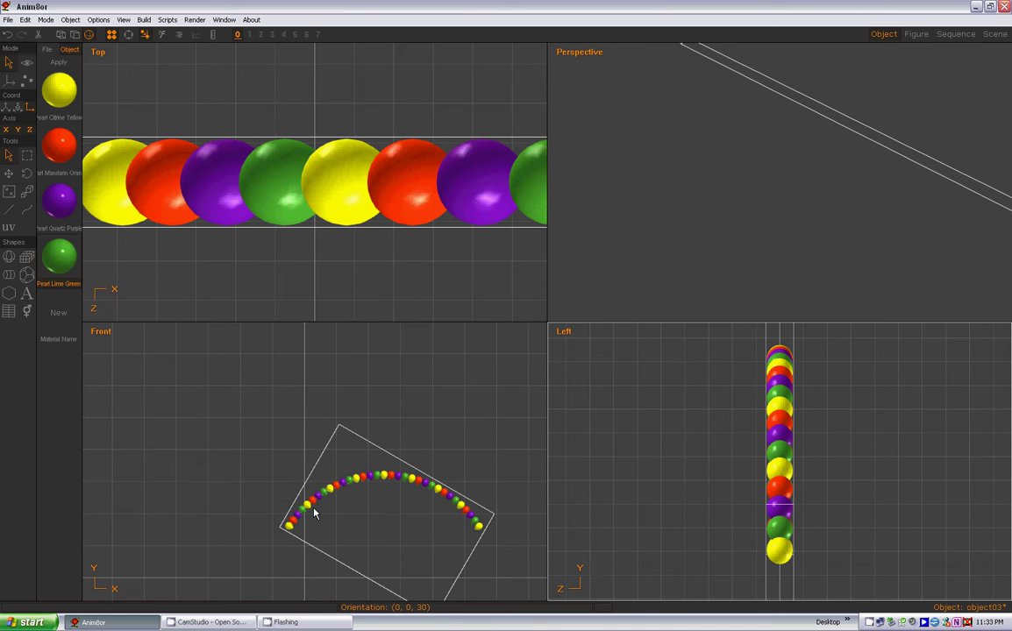
{"action": "left_click", "coordinate": [24, 19]}
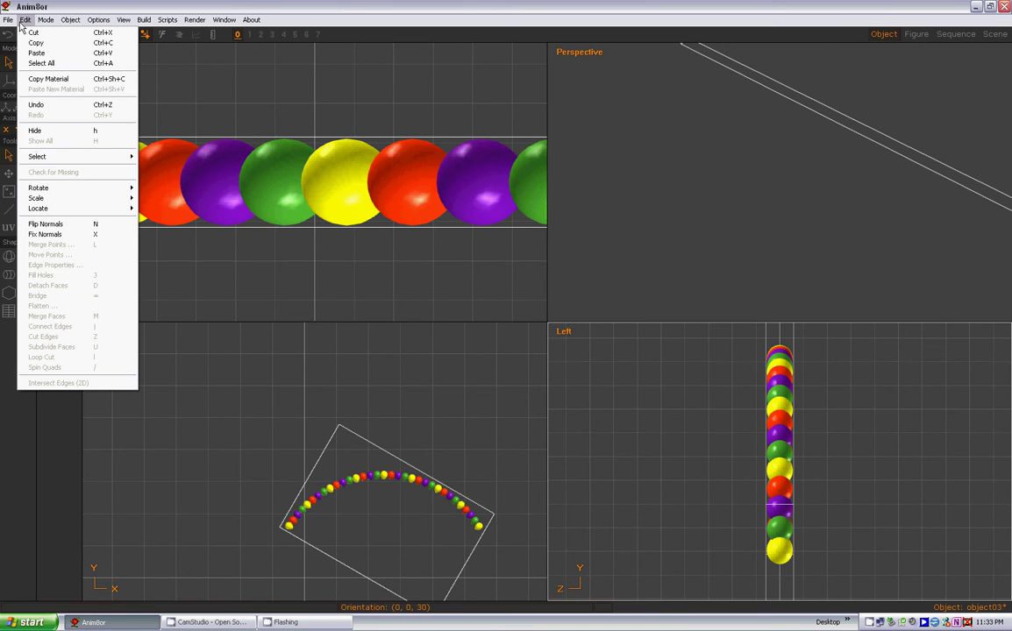
{"action": "mouse_move", "coordinate": [54, 210]}
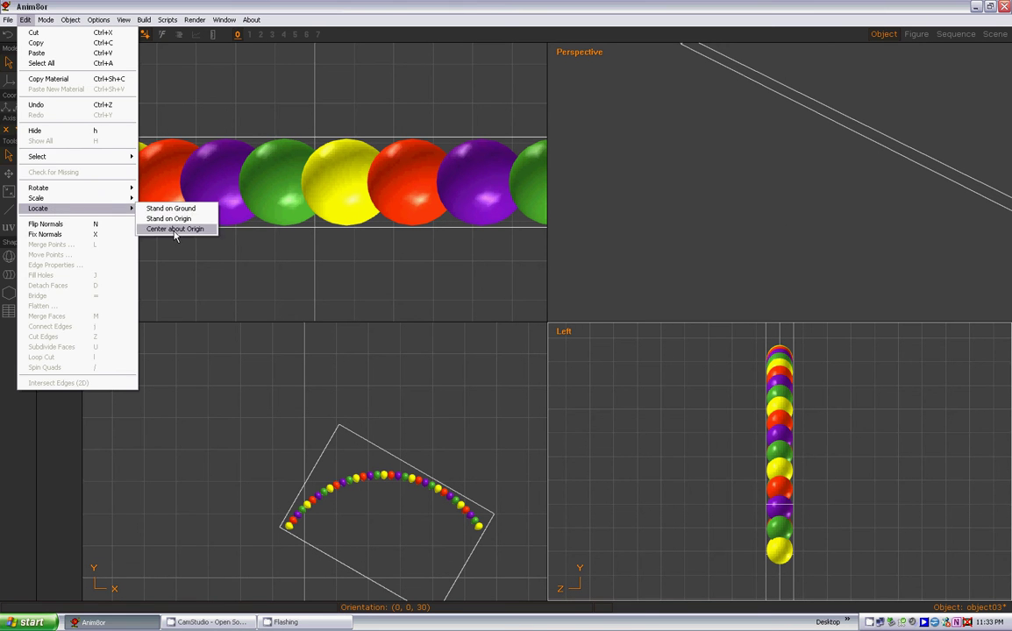
{"action": "left_click", "coordinate": [180, 229]}
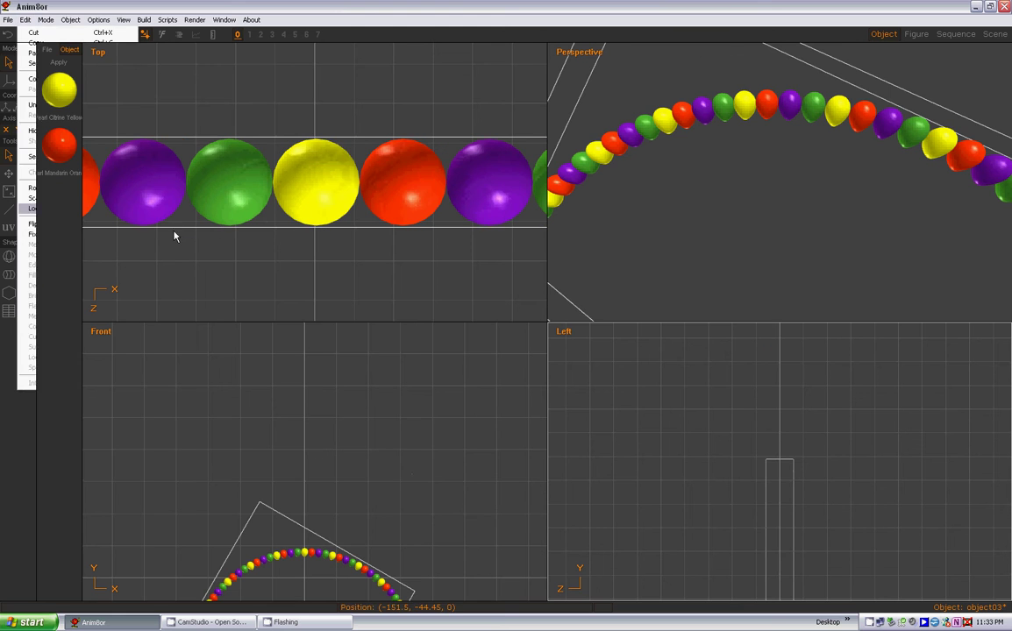
{"action": "left_click", "coordinate": [108, 341]}
{"action": "left_click", "coordinate": [26, 63]}
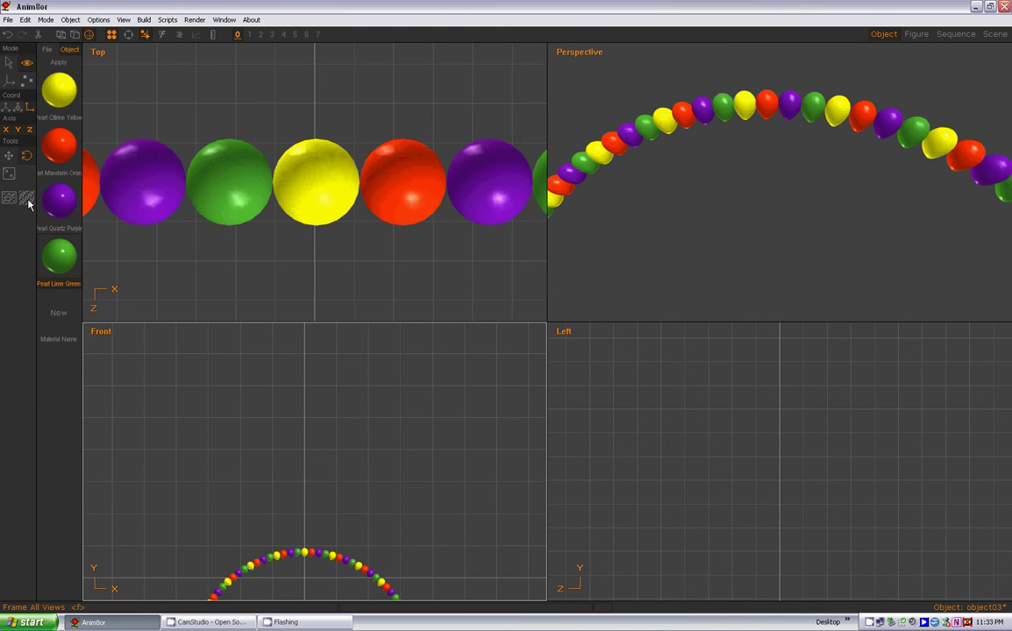
{"action": "left_click", "coordinate": [28, 203]}
Select the balloon arch and join its balloons into one solid with Join Solids
{"action": "left_click", "coordinate": [10, 63]}
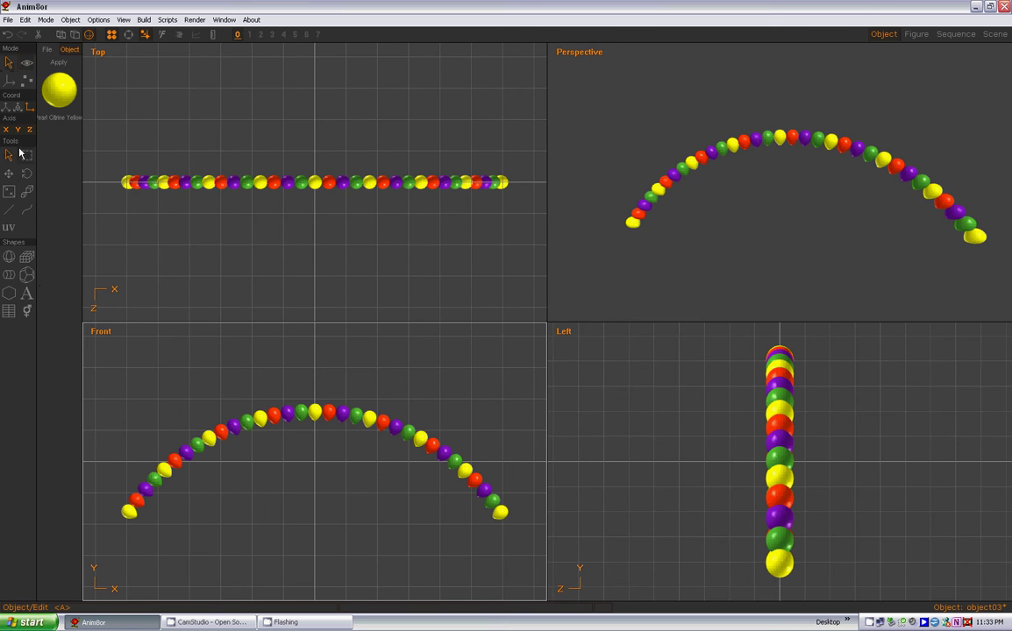
{"action": "left_click", "coordinate": [288, 426]}
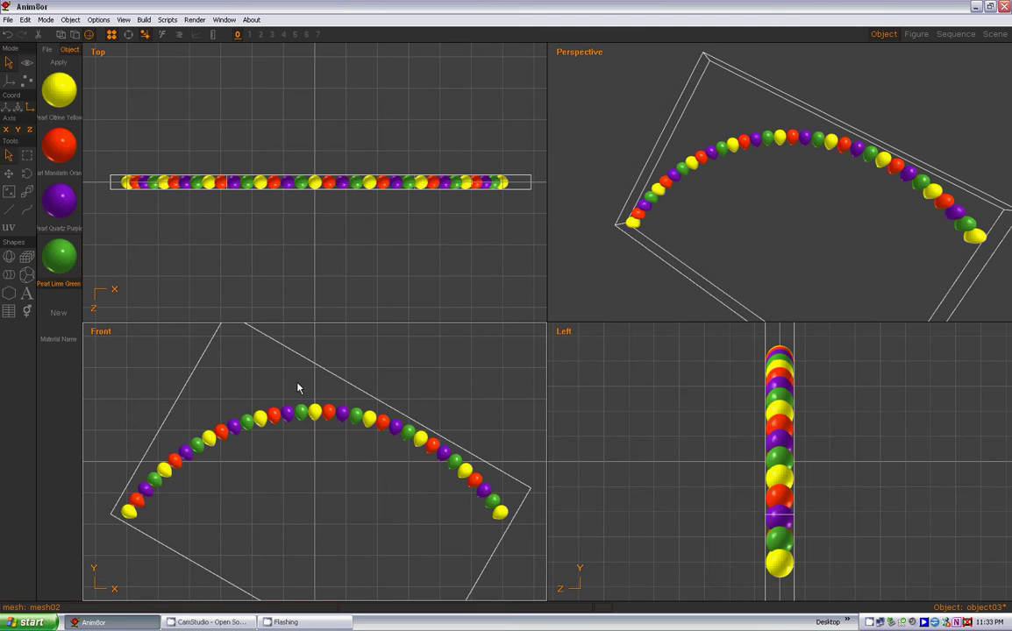
{"action": "left_click", "coordinate": [145, 22]}
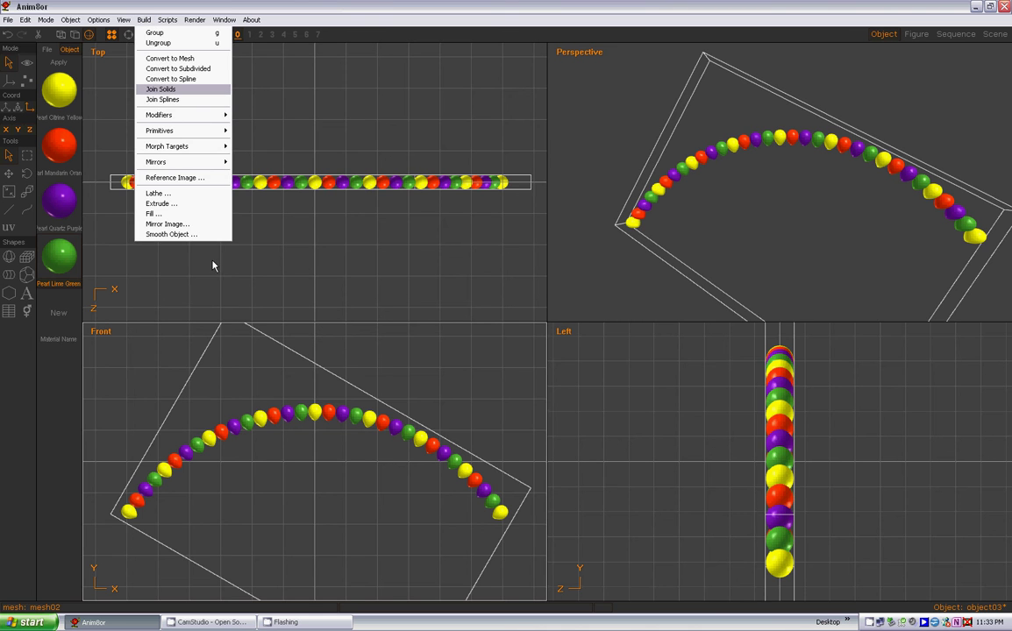
{"action": "left_click", "coordinate": [162, 88]}
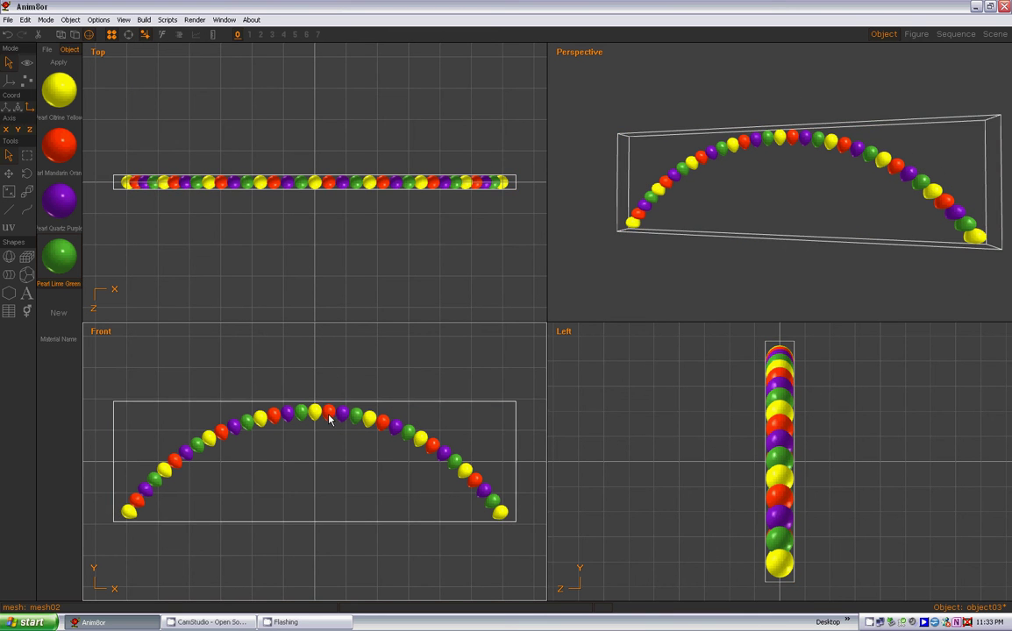
Orbit the enlarged Perspective view around the arch, then return to the four-view layout
{"action": "left_click", "coordinate": [579, 52]}
{"action": "left_click", "coordinate": [570, 61]}
{"action": "left_click", "coordinate": [27, 65]}
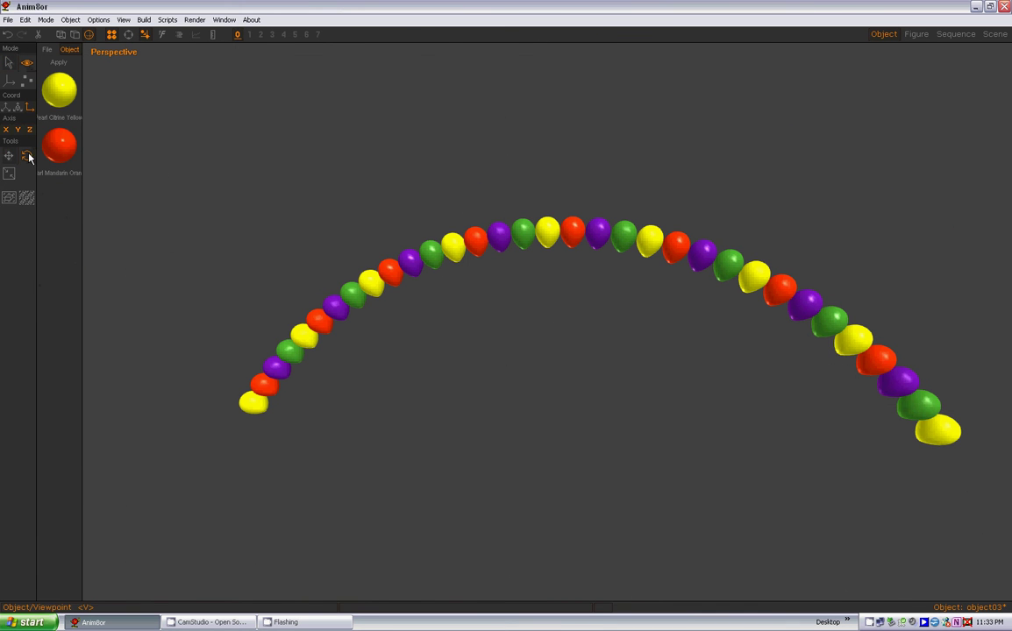
{"action": "mouse_move", "coordinate": [745, 232]}
{"action": "left_mouse_down"}
{"action": "mouse_move", "coordinate": [674, 237]}
{"action": "mouse_move", "coordinate": [743, 236]}
{"action": "left_mouse_up"}
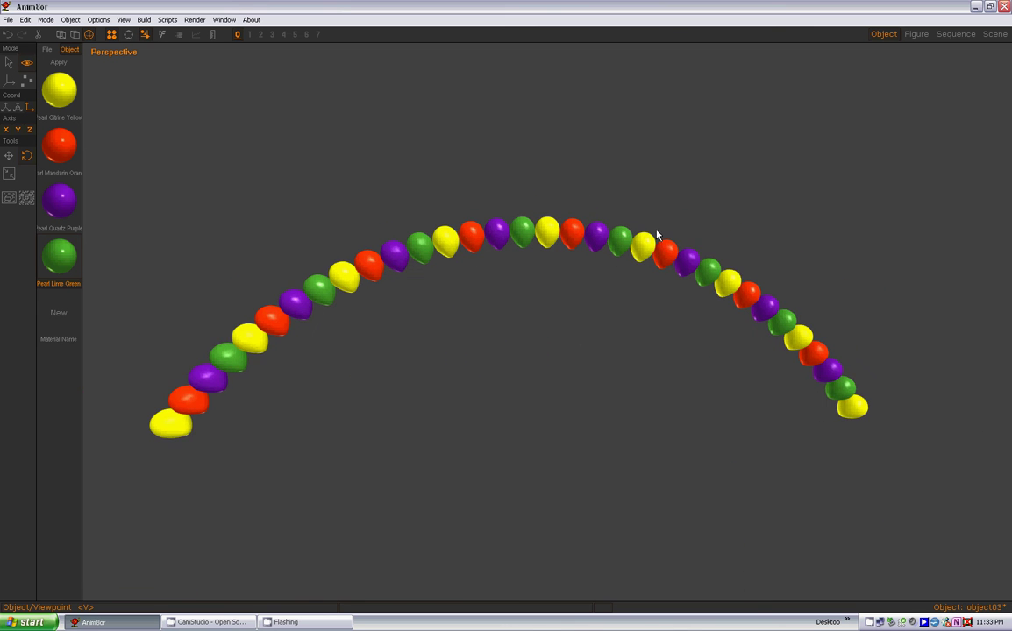
{"action": "left_click_drag", "start_coordinate": [655, 235], "coordinate": [627, 235]}
{"action": "left_click", "coordinate": [99, 52]}
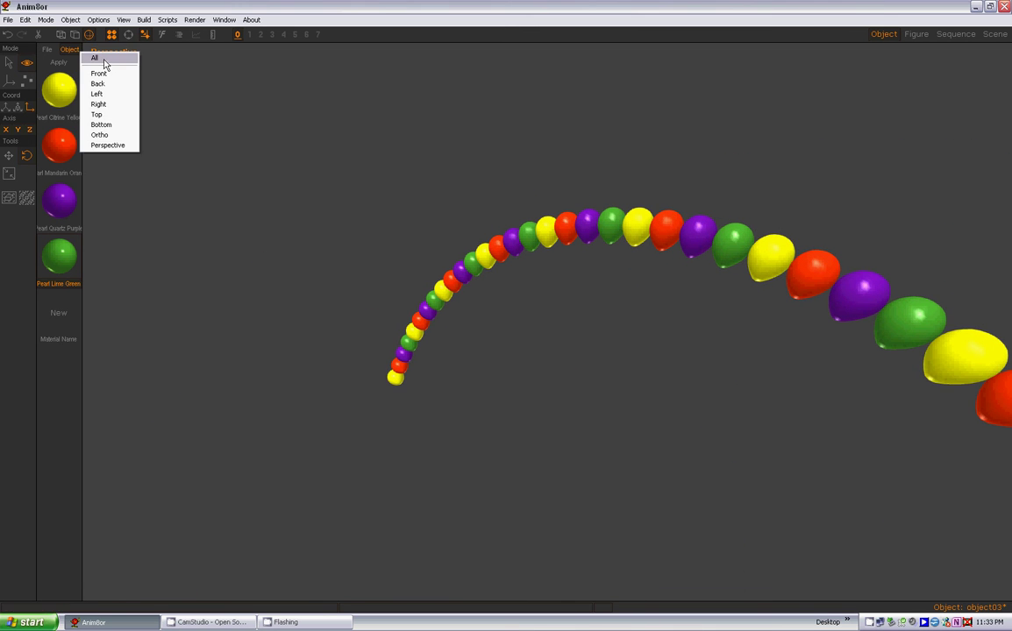
{"action": "left_click", "coordinate": [99, 58]}
{"action": "left_click", "coordinate": [254, 373]}
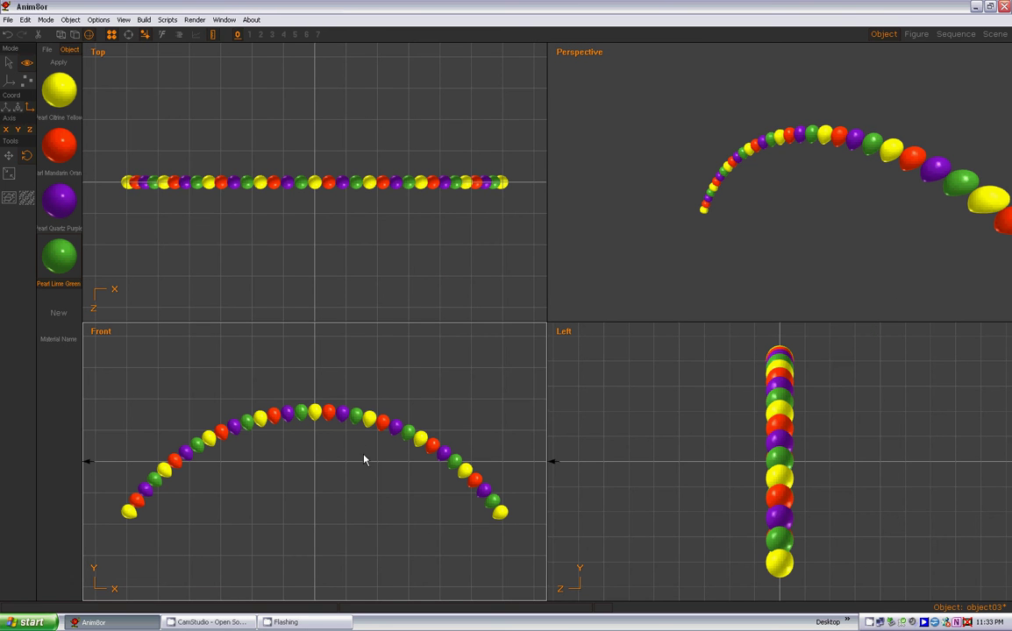
Show the arch's dimensions (308.7 wide, 92.46 tall), hide them, then reselect the arch
{"action": "left_click", "coordinate": [8, 63]}
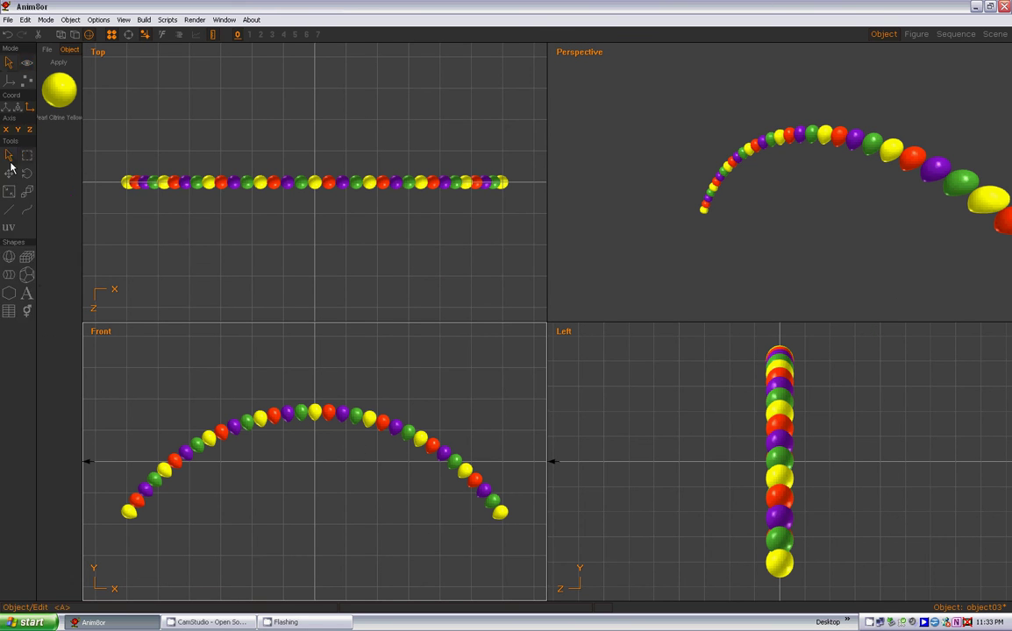
{"action": "left_click", "coordinate": [321, 419]}
{"action": "left_click", "coordinate": [321, 418]}
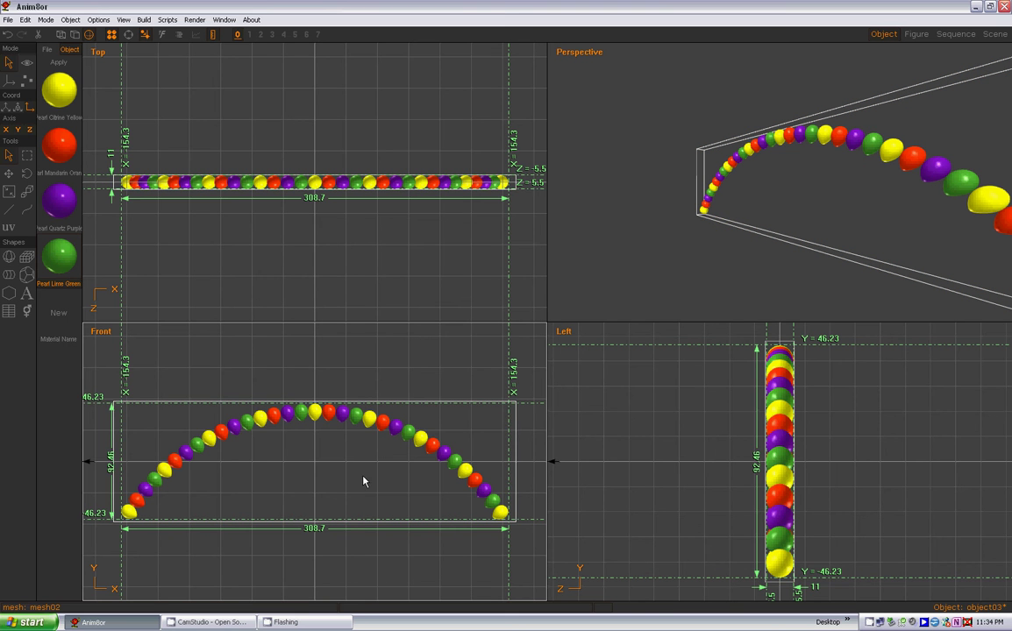
{"action": "left_click", "coordinate": [213, 35]}
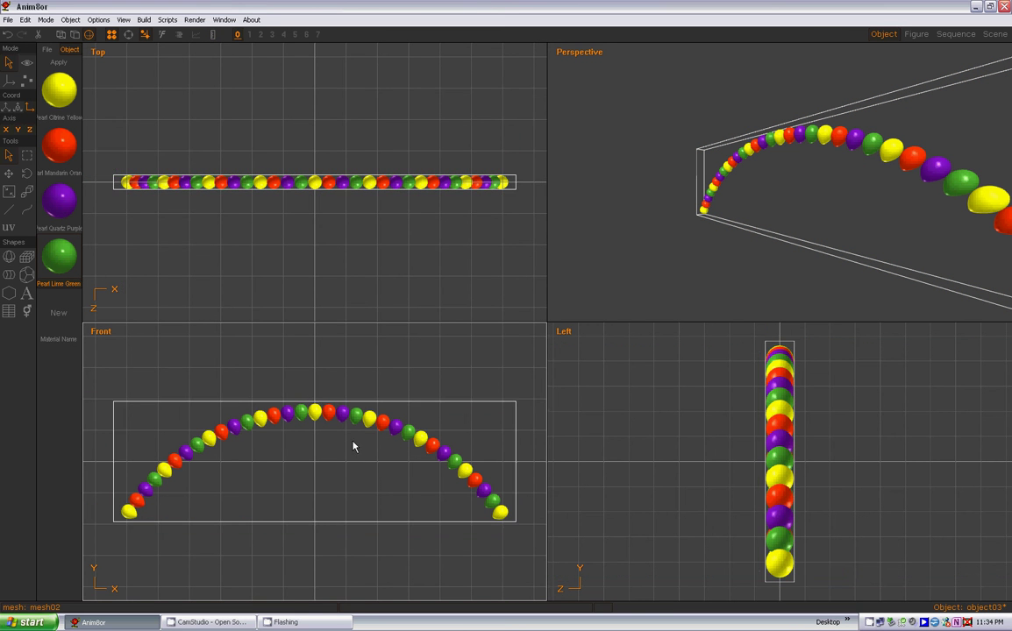
{"action": "left_click", "coordinate": [278, 367]}
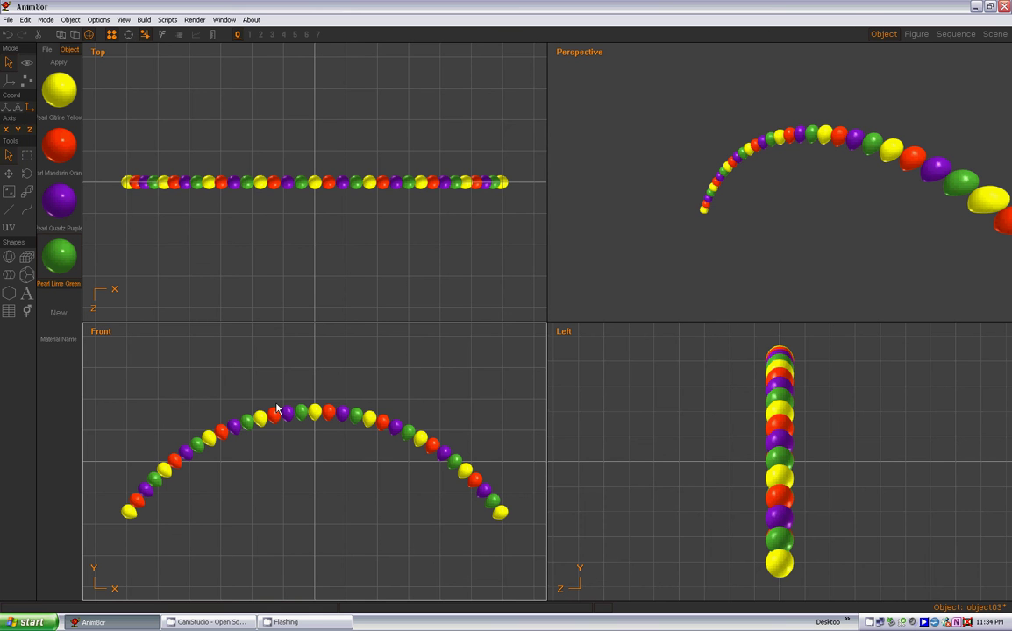
{"action": "left_click", "coordinate": [250, 370]}
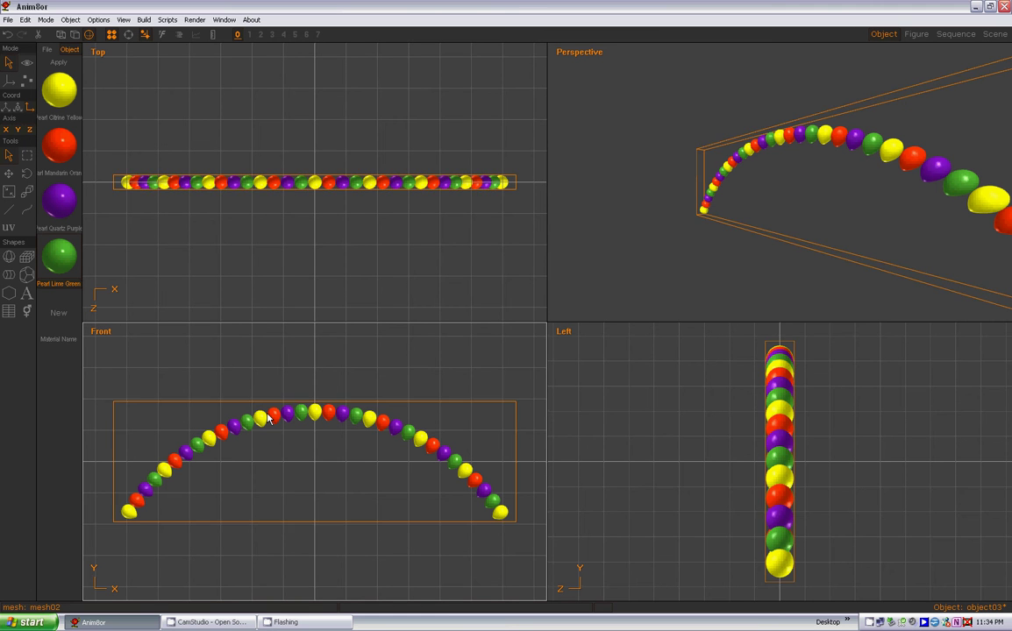
{"action": "left_click", "coordinate": [197, 462]}
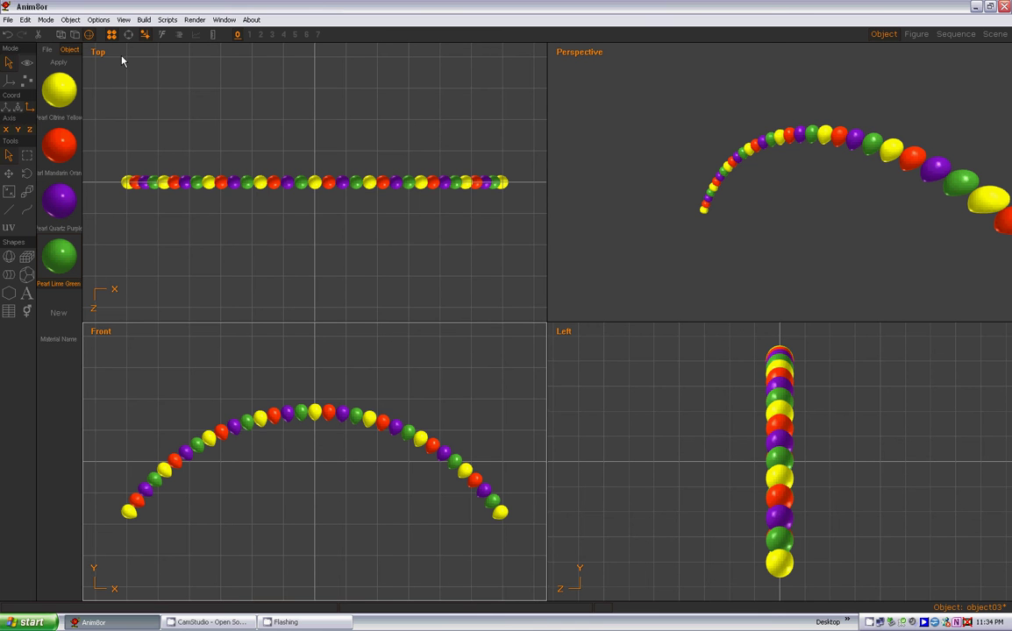
{"action": "left_click", "coordinate": [203, 78]}
{"action": "left_click", "coordinate": [151, 372]}
{"action": "left_click", "coordinate": [235, 143]}
{"action": "left_click", "coordinate": [199, 399]}
{"action": "left_click", "coordinate": [574, 376]}
{"action": "left_click", "coordinate": [367, 144]}
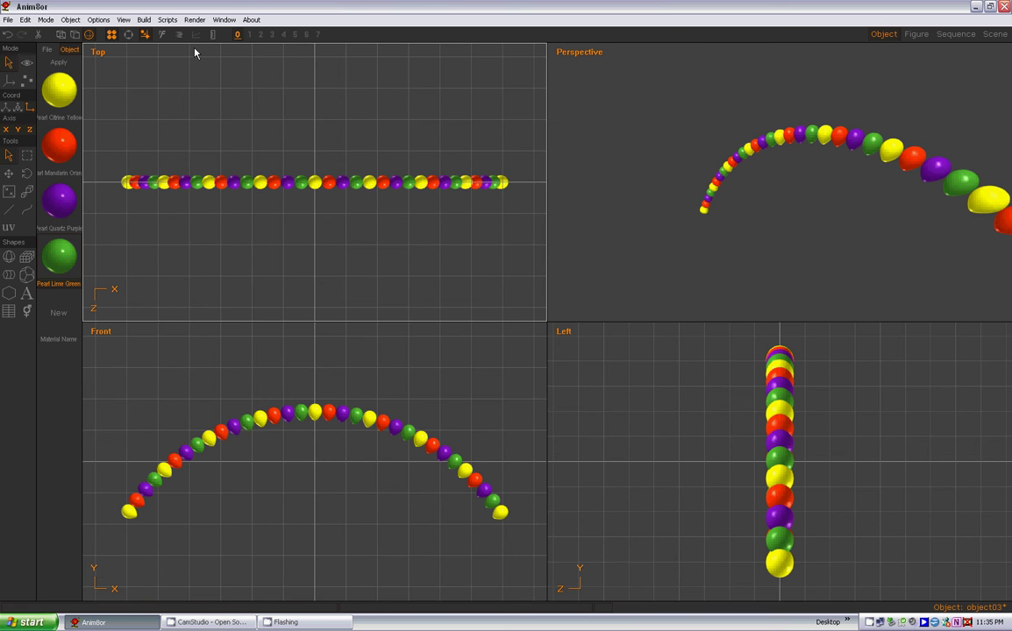
Add an object renamed 36' SOP Prefab 4 Color, then go back to object03's balloon arch
{"action": "left_click", "coordinate": [70, 21]}
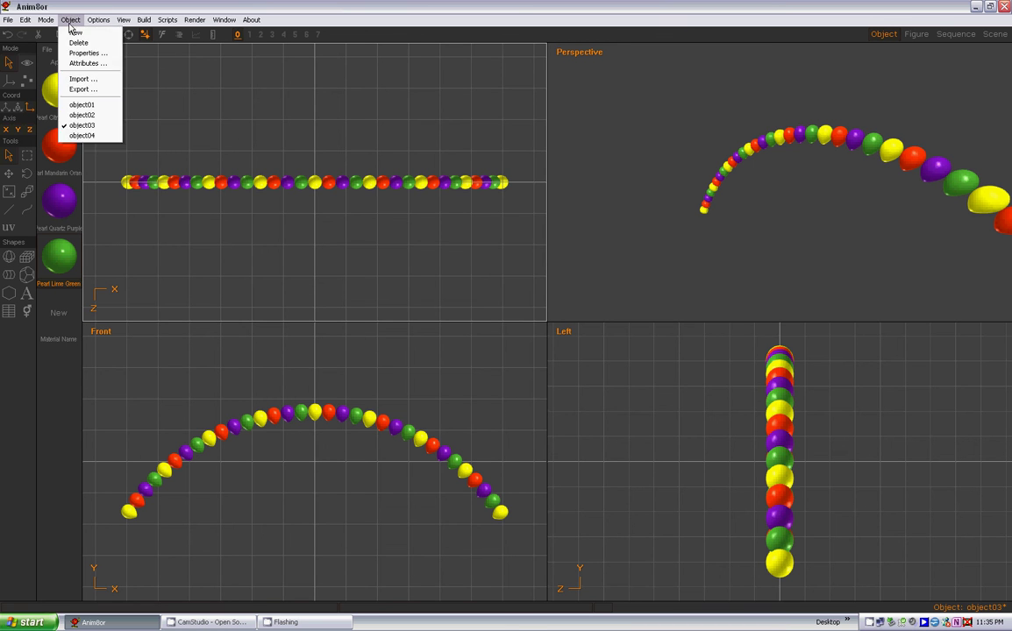
{"action": "left_click", "coordinate": [76, 34]}
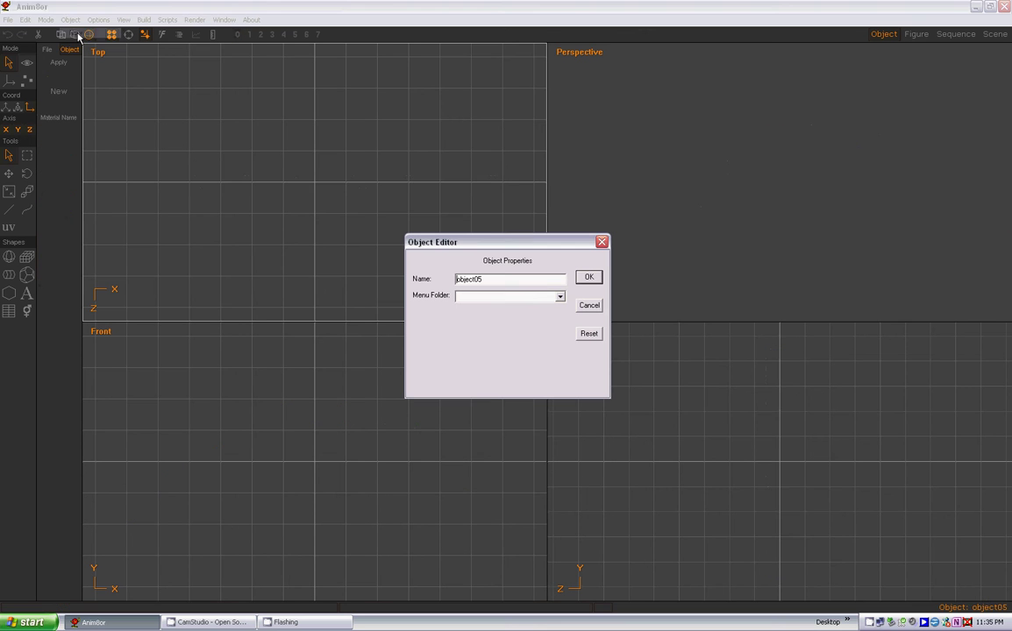
{"action": "key", "text": "BackSpace"}
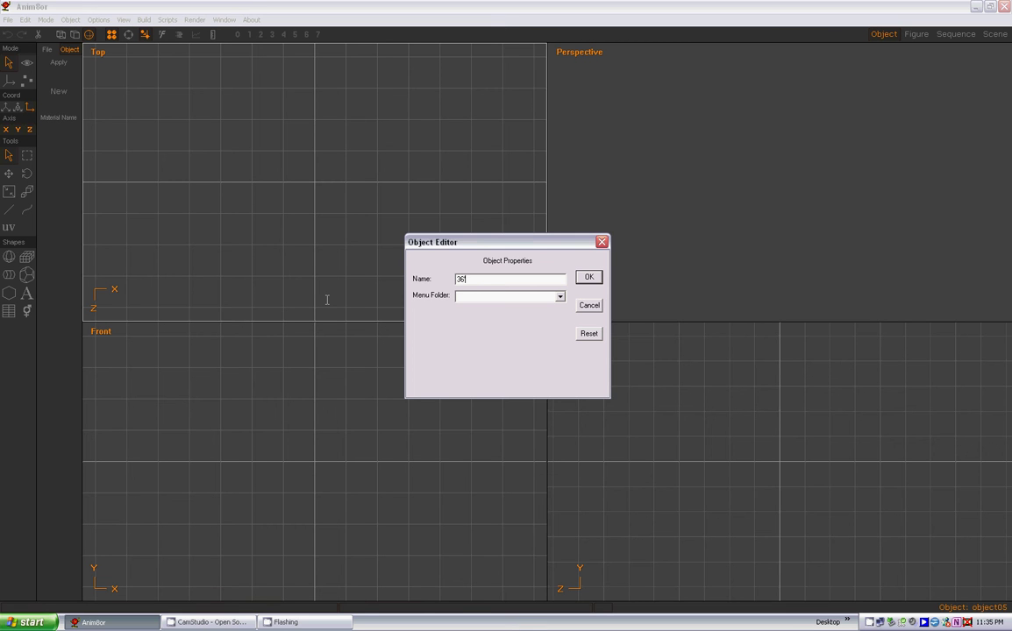
{"action": "type", "text": "36' SOP Prefab 4 Color"}
{"action": "left_click", "coordinate": [587, 279]}
{"action": "left_click", "coordinate": [69, 20]}
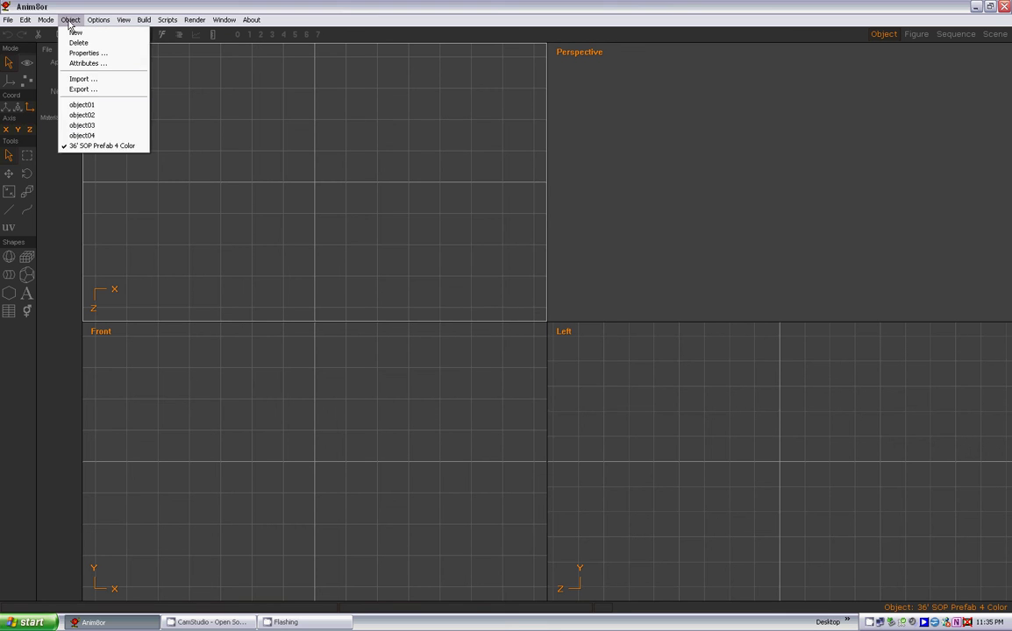
{"action": "left_click", "coordinate": [82, 126]}
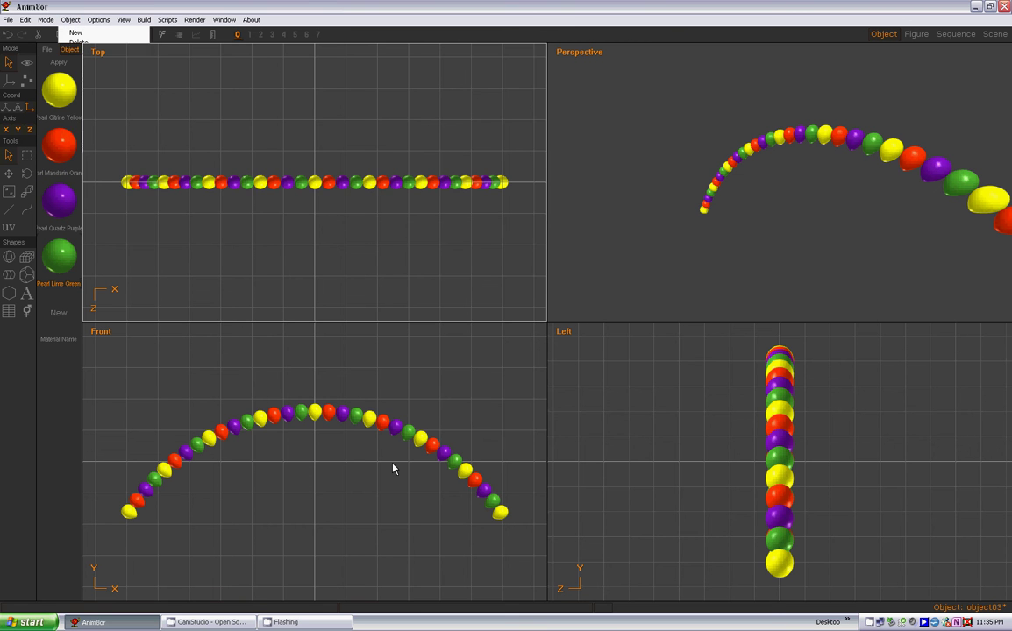
Toggle the arch selection, switch to 36' SOP Prefab 4 Color, and deselect the garland
{"action": "left_click", "coordinate": [282, 420]}
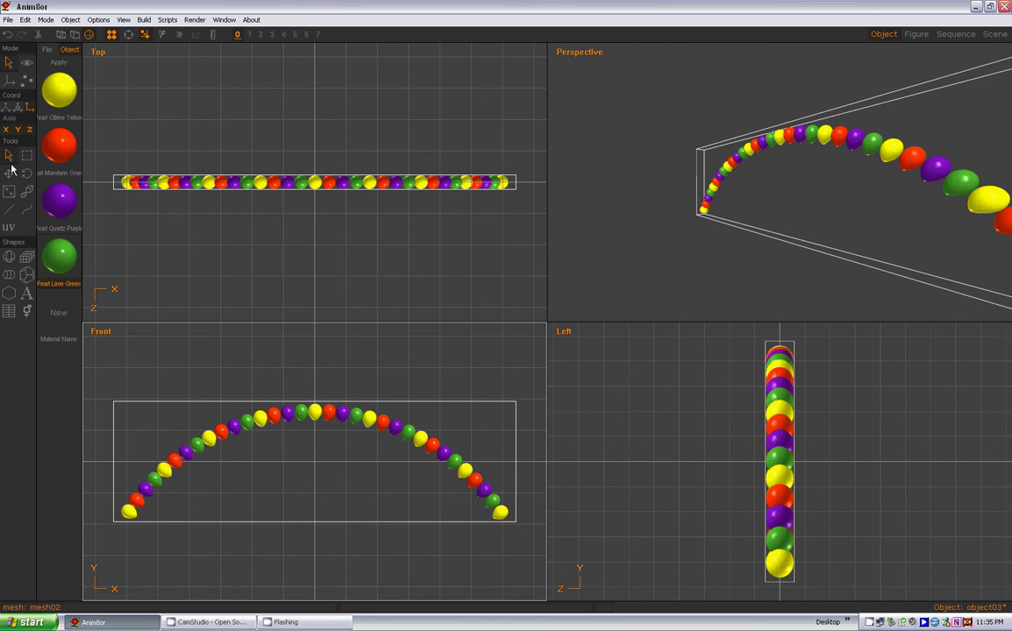
{"action": "left_click", "coordinate": [289, 367]}
{"action": "left_click", "coordinate": [70, 19]}
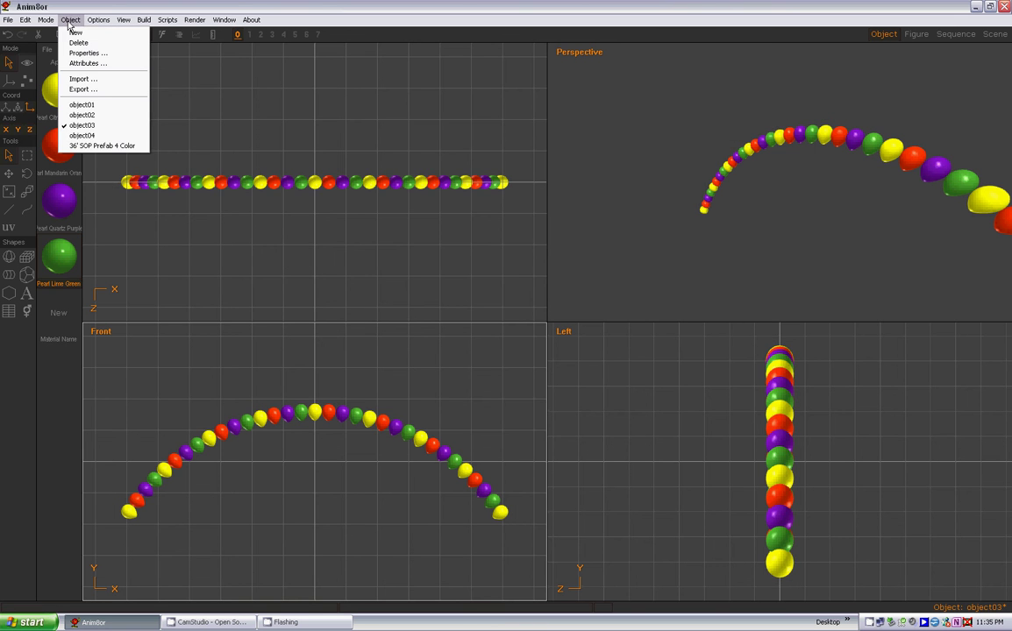
{"action": "left_click", "coordinate": [99, 146]}
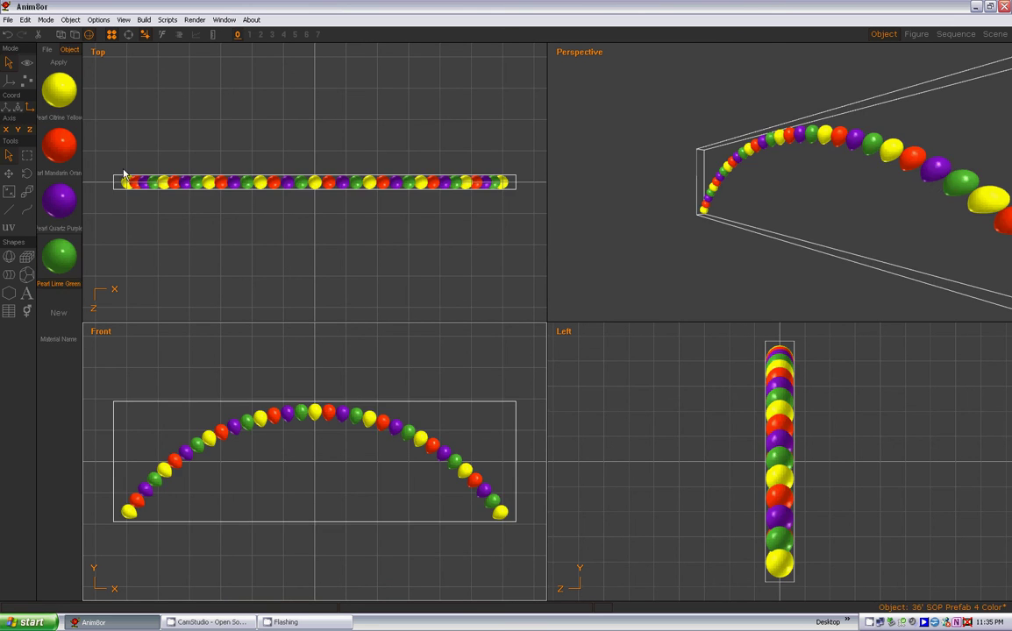
{"action": "left_click", "coordinate": [262, 117]}
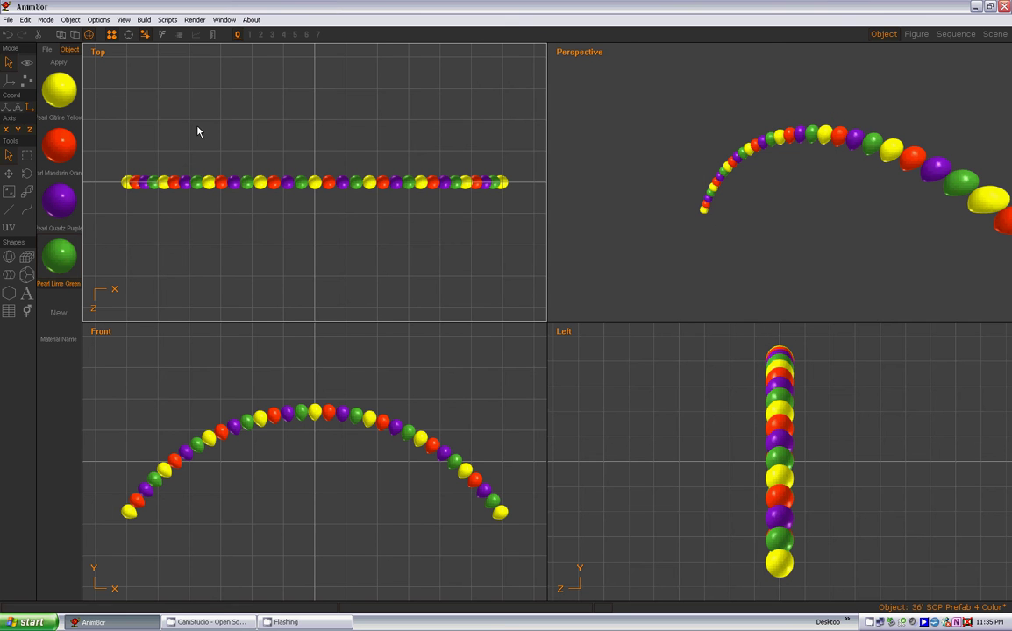
Rename Pearl Citrine Yellow to Color1 and Pearl Mandarin Orange to Color2
{"action": "double_click", "coordinate": [59, 92]}
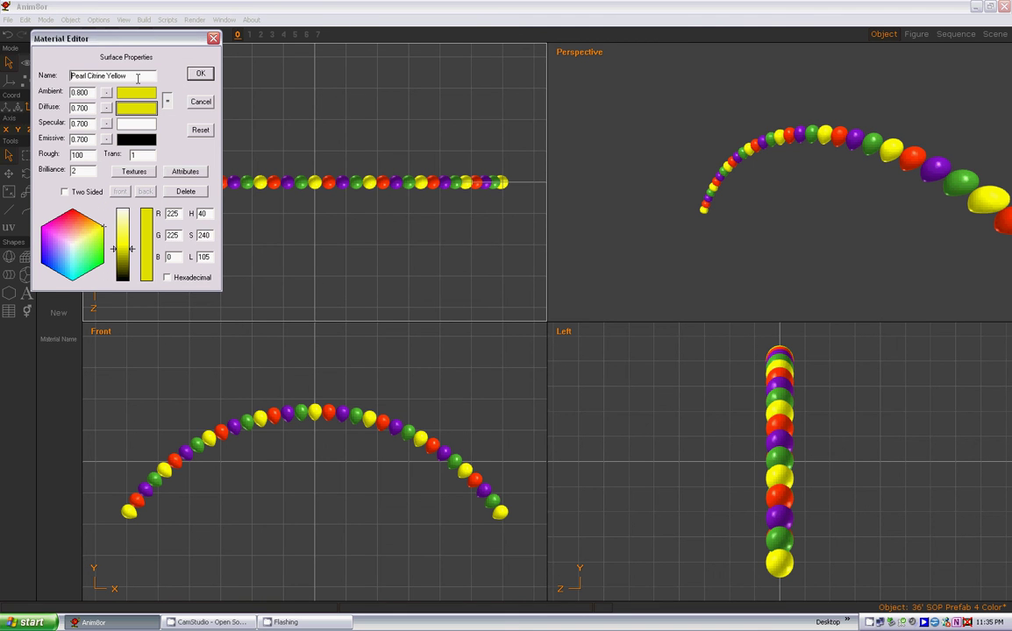
{"action": "left_click_drag", "start_coordinate": [126, 76], "coordinate": [67, 75]}
{"action": "key", "text": "BackSpace"}
{"action": "type", "text": "Color1"}
{"action": "left_click", "coordinate": [200, 74]}
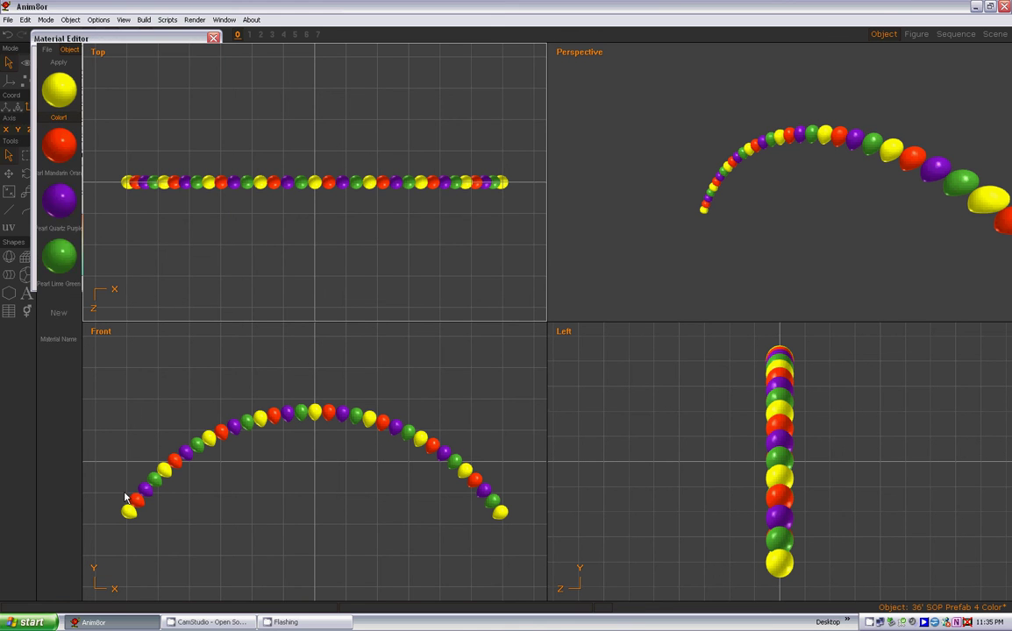
{"action": "double_click", "coordinate": [60, 153]}
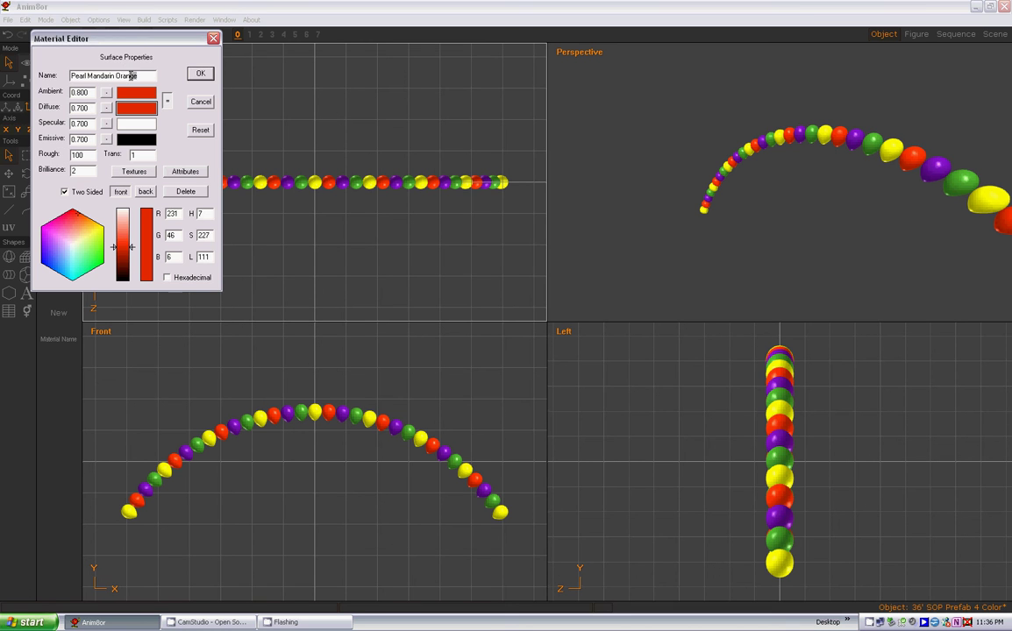
{"action": "left_click_drag", "start_coordinate": [131, 76], "coordinate": [71, 75]}
{"action": "type", "text": "Color2"}
{"action": "left_click", "coordinate": [200, 74]}
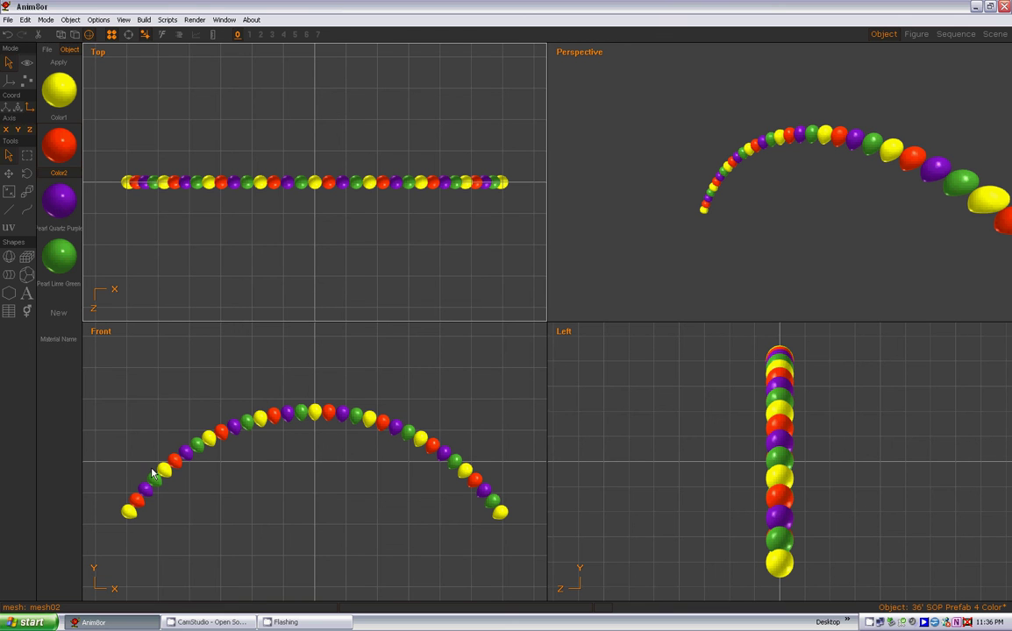
Rename Pearl Quartz Purple to Color3 and Pearl Lime Green to Color4
{"action": "double_click", "coordinate": [62, 204]}
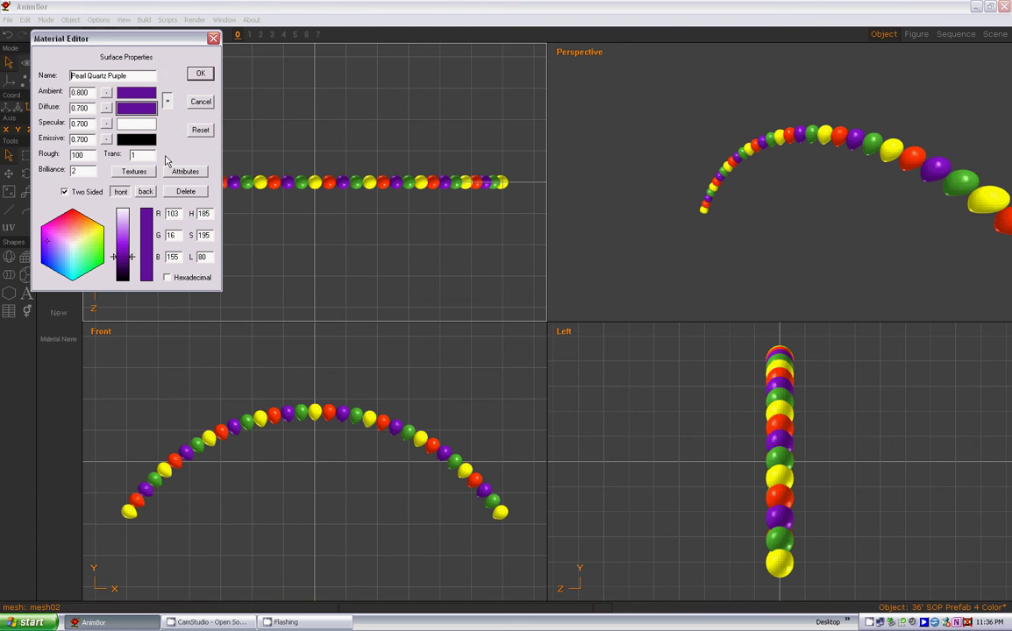
{"action": "left_click_drag", "start_coordinate": [125, 75], "coordinate": [67, 75]}
{"action": "type", "text": "Color3"}
{"action": "left_click", "coordinate": [200, 73]}
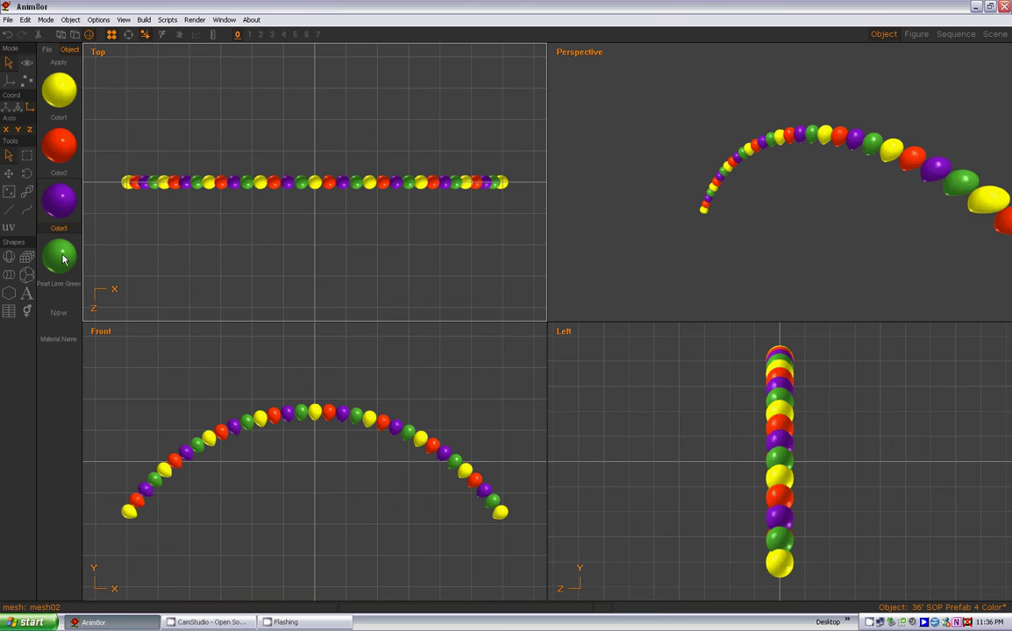
{"action": "double_click", "coordinate": [59, 257]}
{"action": "left_click_drag", "start_coordinate": [123, 76], "coordinate": [25, 75]}
{"action": "type", "text": "Color4"}
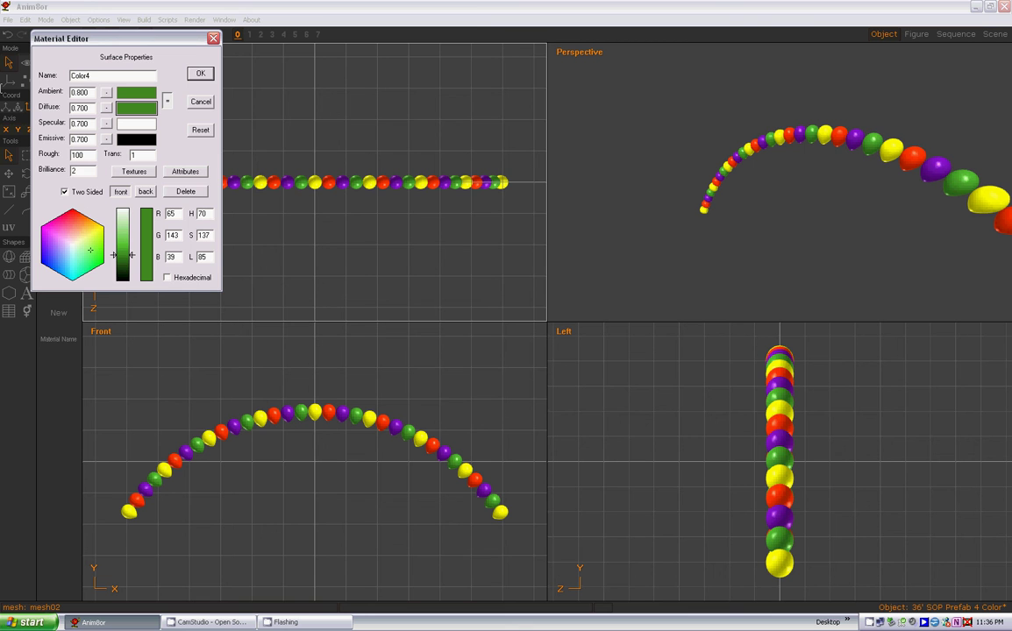
{"action": "left_click", "coordinate": [200, 73]}
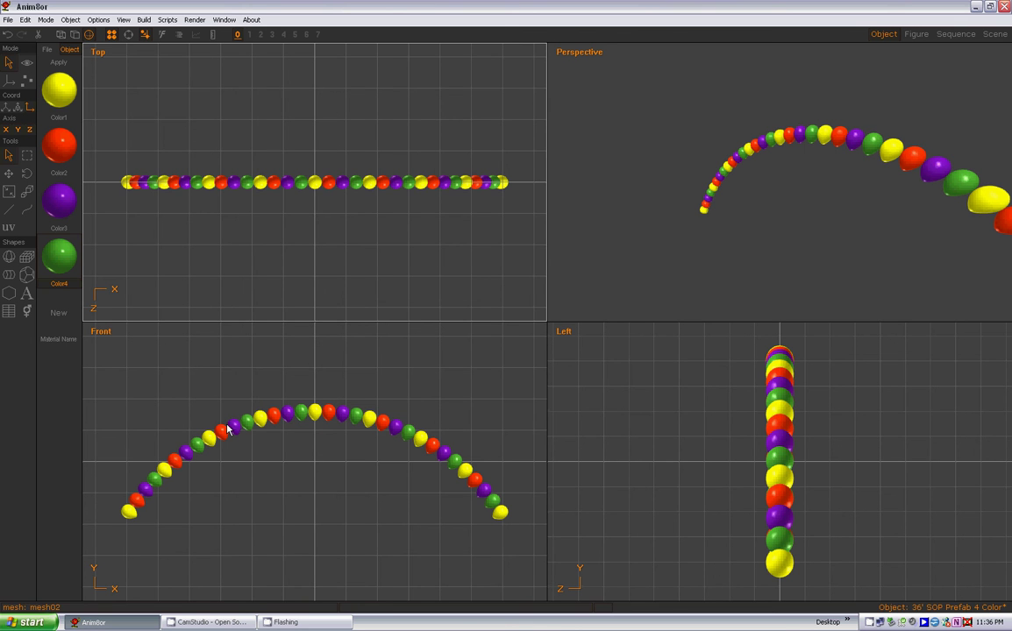
Activate the Front view and add a new object, keeping the default name object05
{"action": "left_click", "coordinate": [285, 374]}
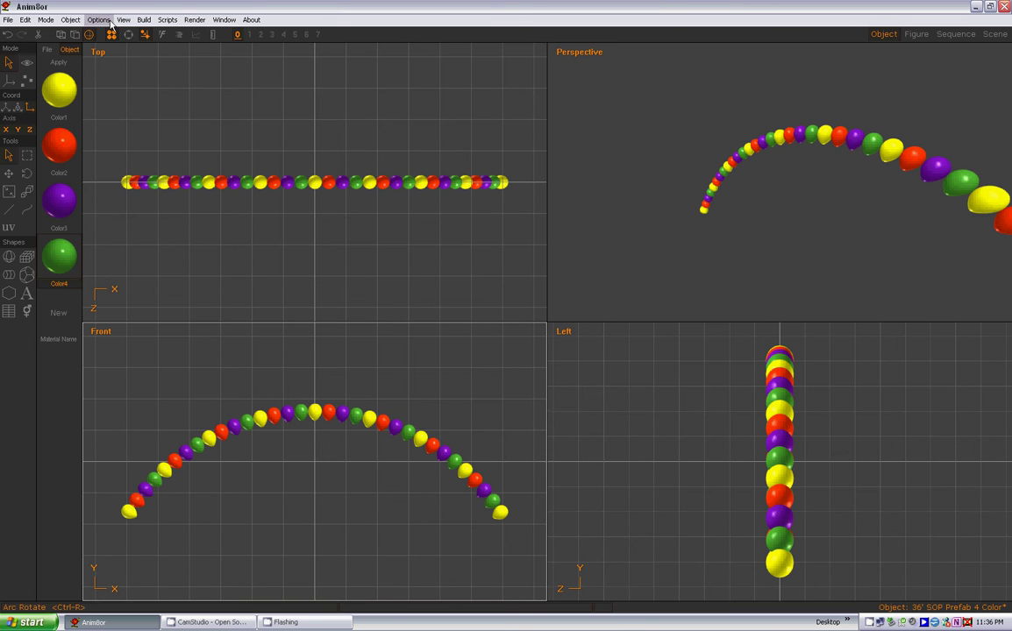
{"action": "left_click", "coordinate": [70, 20]}
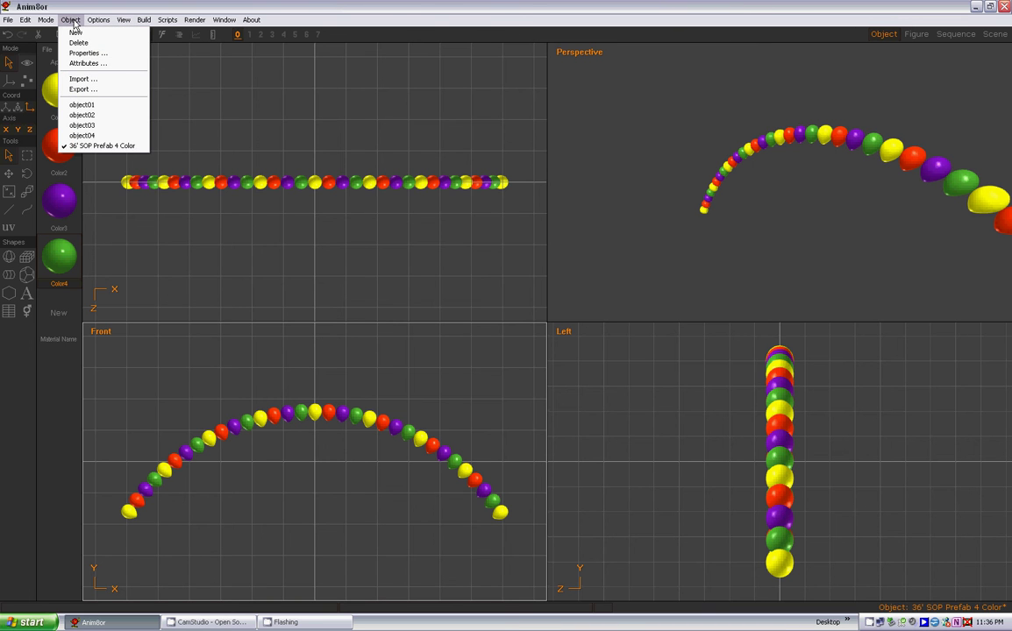
{"action": "left_click", "coordinate": [211, 79]}
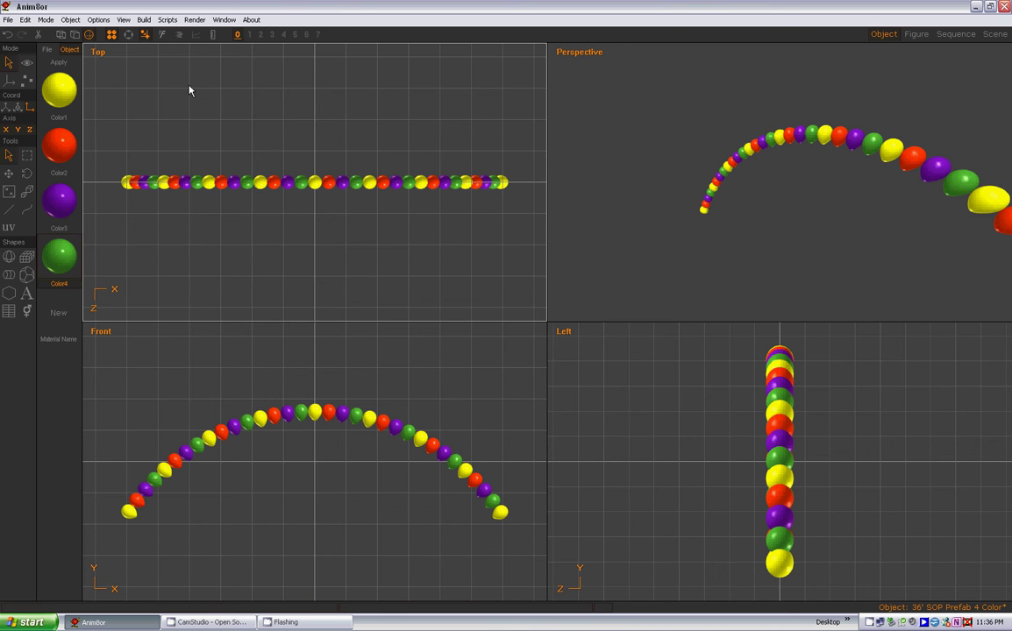
{"action": "left_click", "coordinate": [71, 22]}
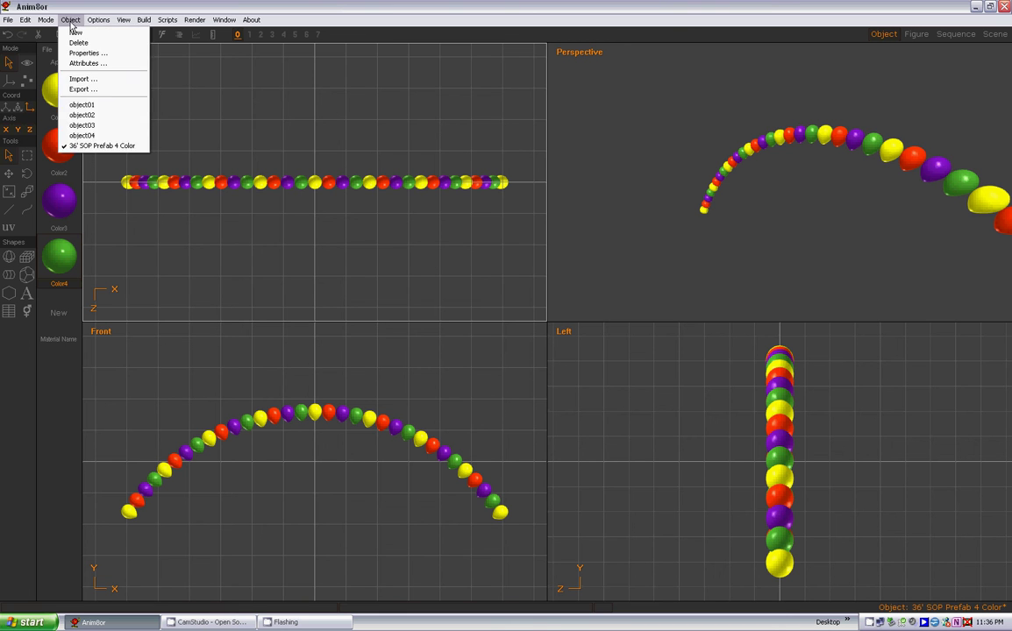
{"action": "left_click", "coordinate": [76, 32]}
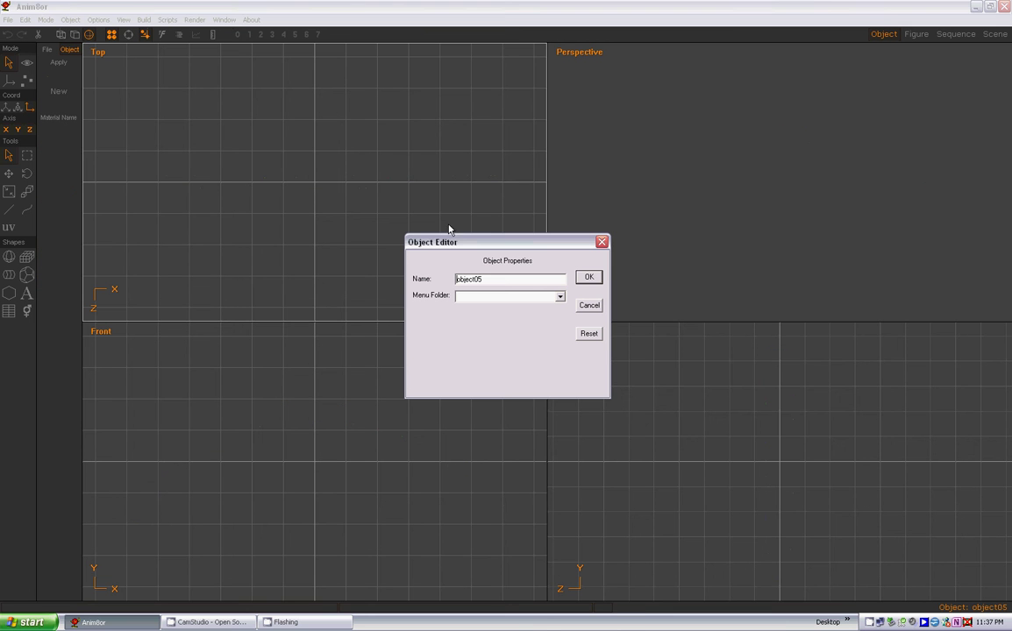
{"action": "left_click", "coordinate": [589, 277]}
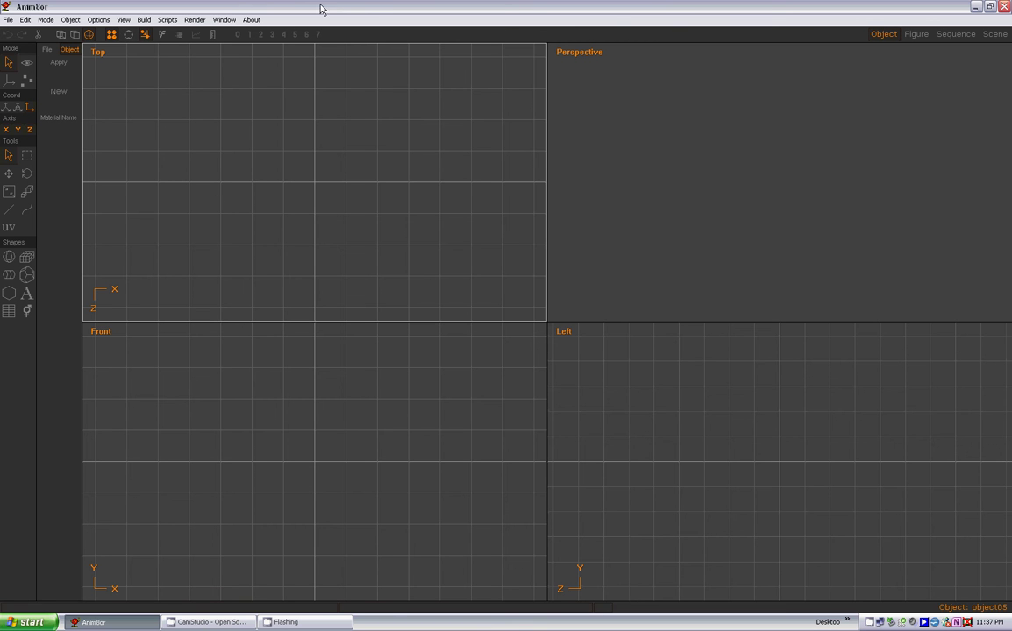
Switch to the balloon colour palette project and show its Standard Colors object
{"action": "left_click", "coordinate": [224, 19]}
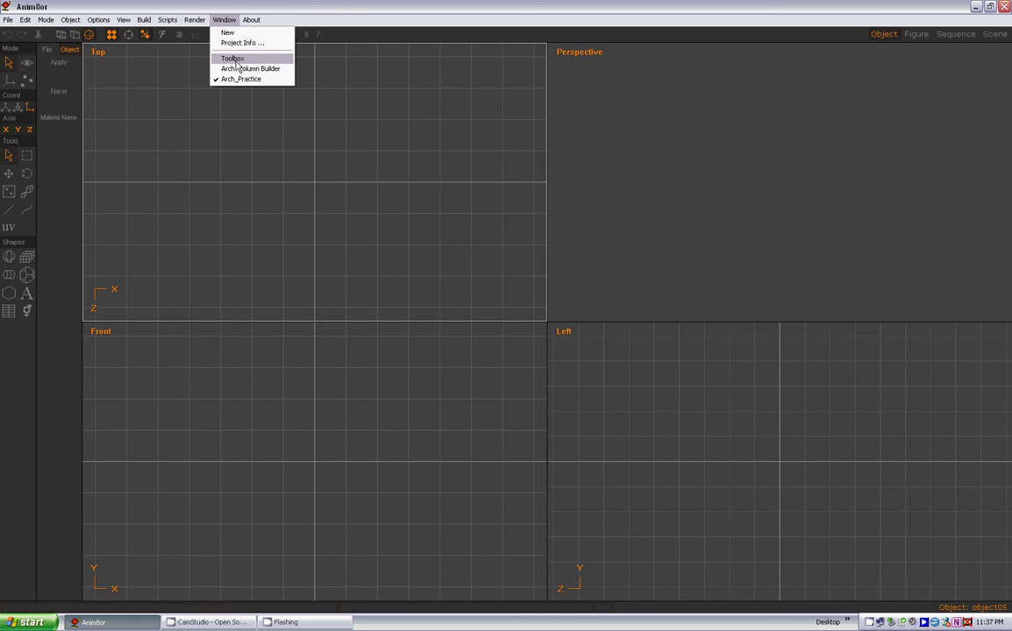
{"action": "left_click", "coordinate": [235, 60]}
{"action": "left_click", "coordinate": [70, 20]}
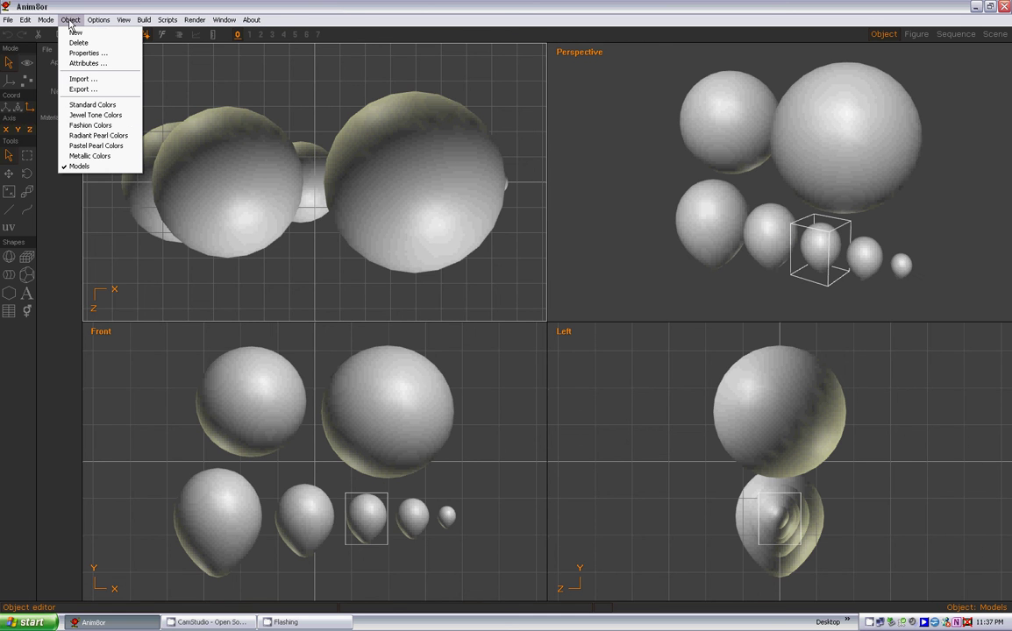
{"action": "left_click", "coordinate": [91, 106]}
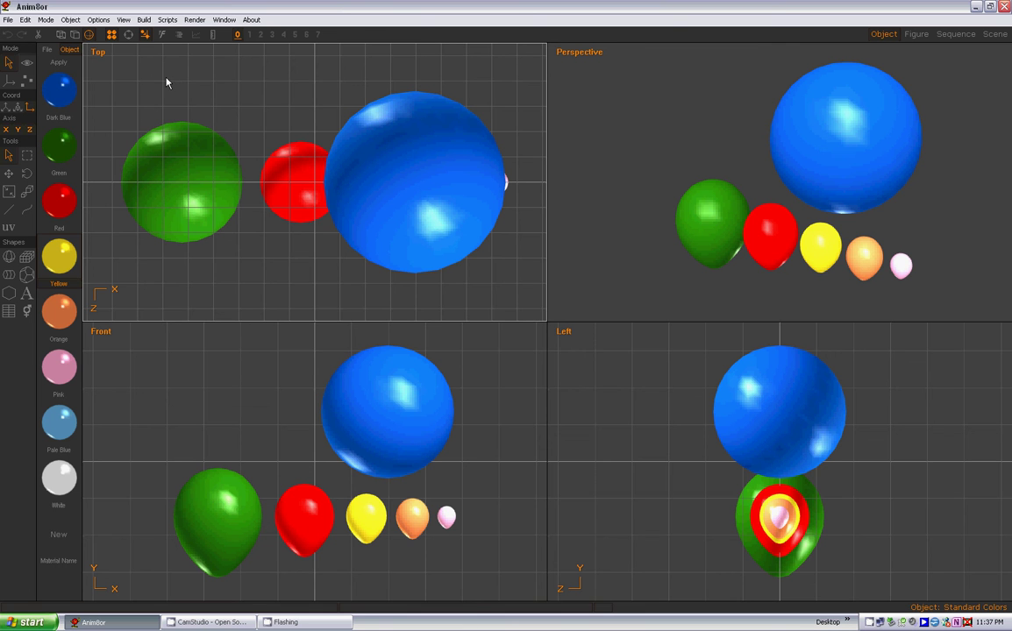
Show the Jewel Tone Colors object and scroll through its balloon materials
{"action": "left_click", "coordinate": [69, 21]}
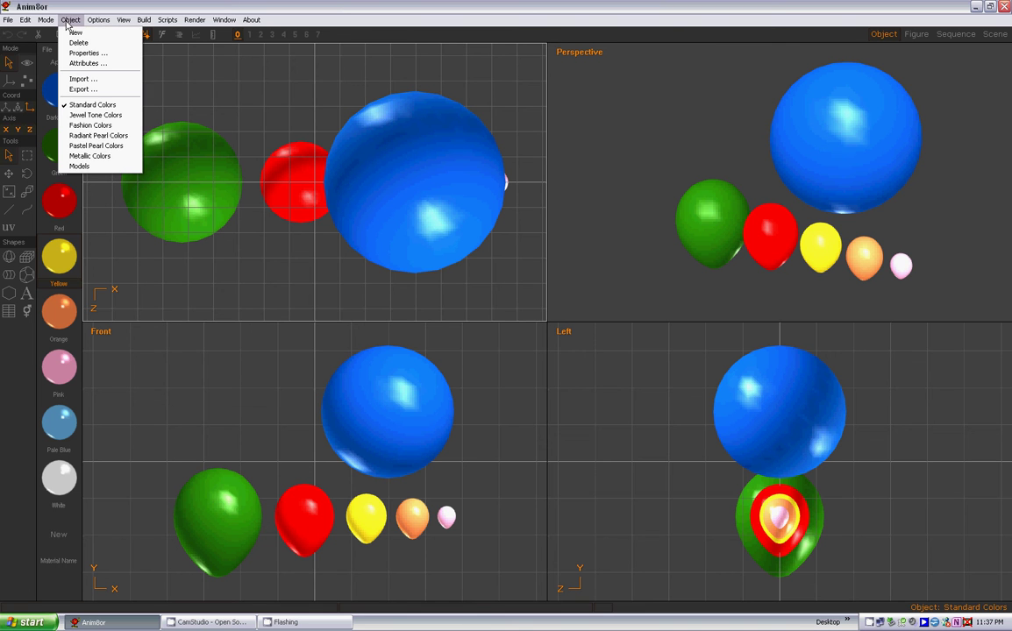
{"action": "left_click", "coordinate": [90, 115]}
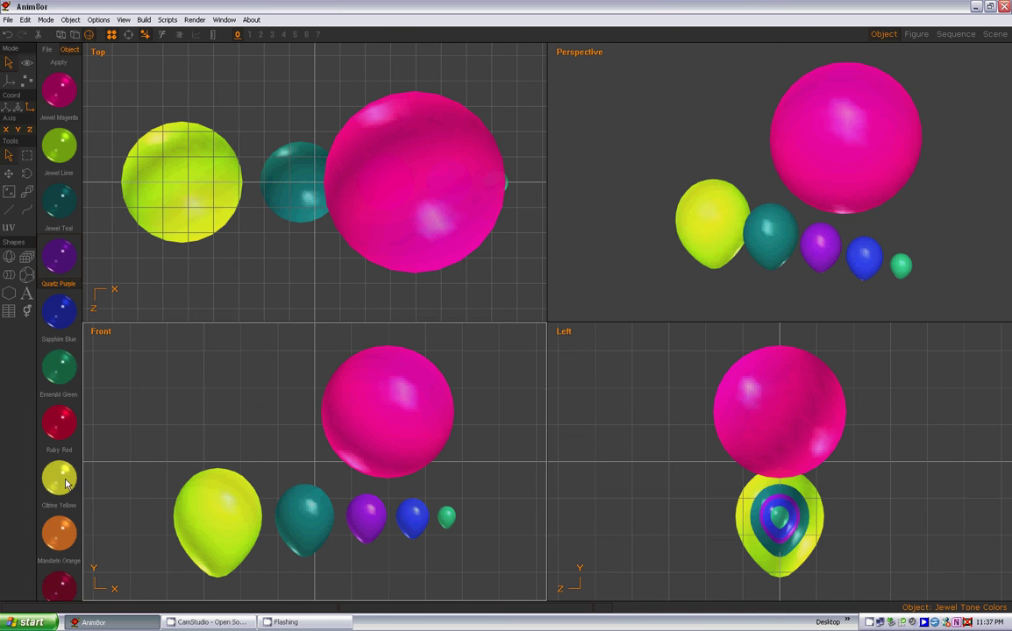
{"action": "scroll", "coordinate": [64, 456], "scroll_direction": "down", "scroll_amount": 3}
{"action": "scroll", "coordinate": [60, 350], "scroll_direction": "up", "scroll_amount": 1}
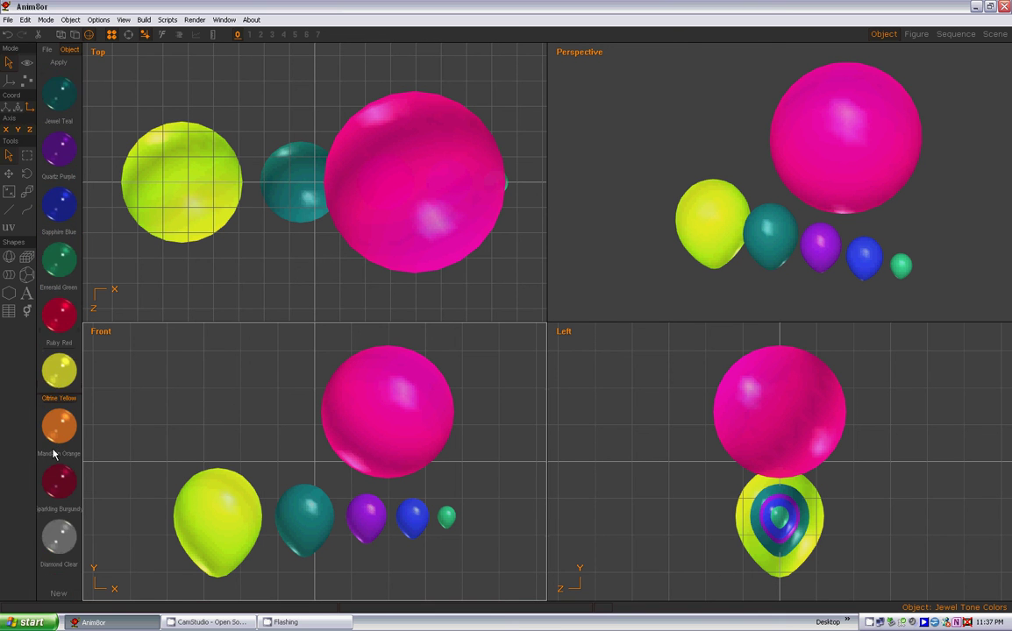
{"action": "scroll", "coordinate": [61, 386], "scroll_direction": "up", "scroll_amount": 2}
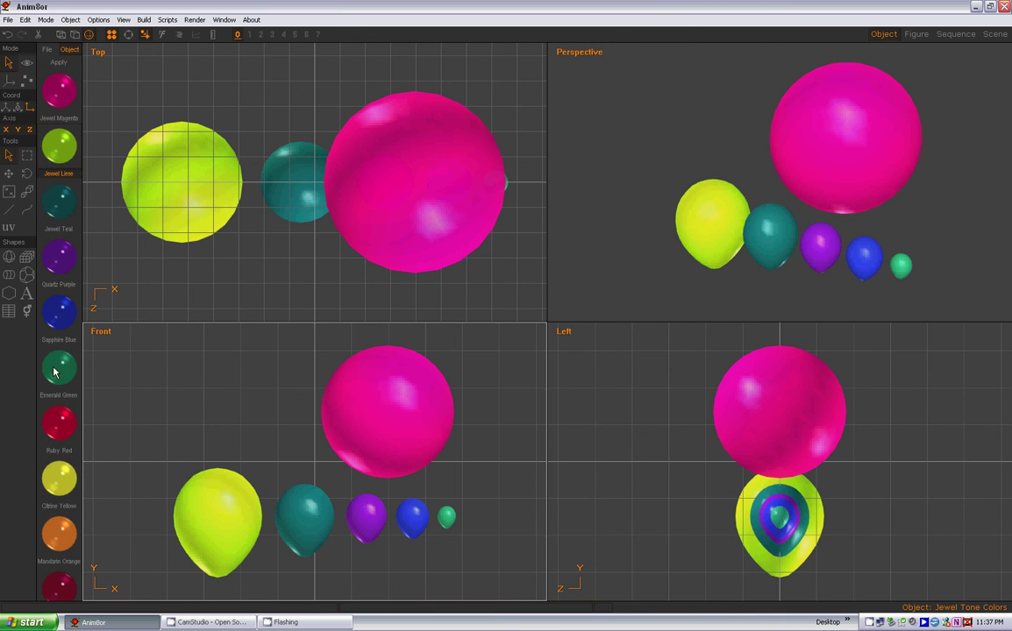
{"action": "left_click_drag", "start_coordinate": [54, 410], "coordinate": [55, 277]}
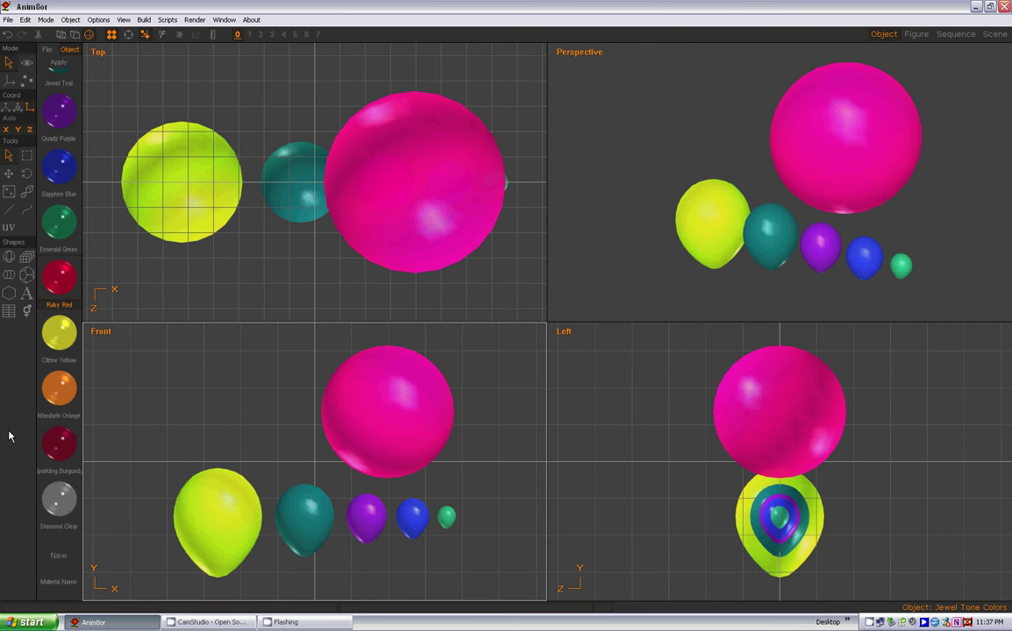
{"action": "left_click_drag", "start_coordinate": [59, 273], "coordinate": [54, 418]}
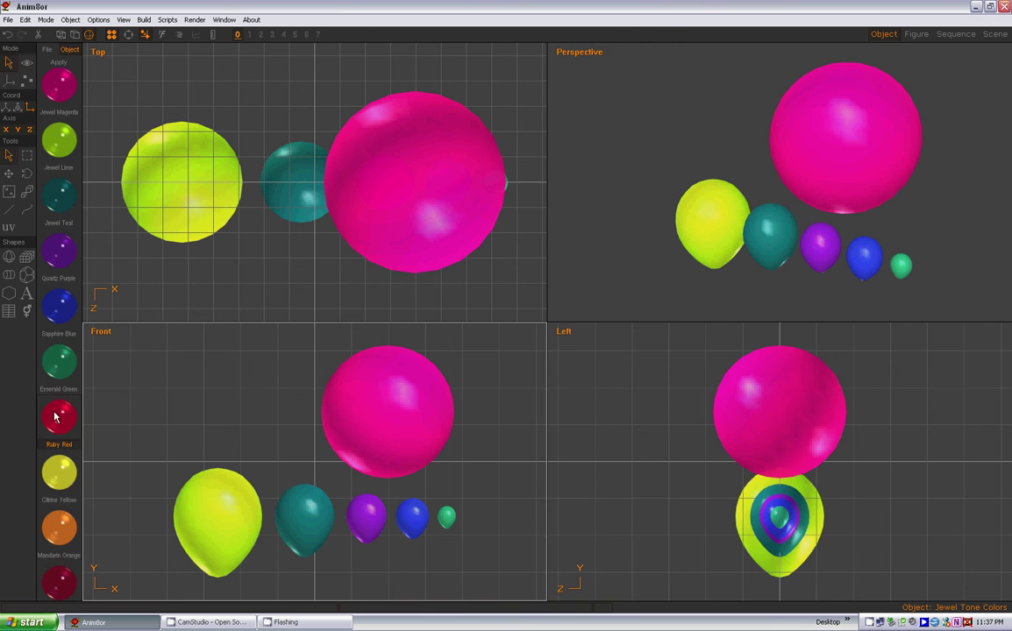
{"action": "left_click", "coordinate": [71, 19]}
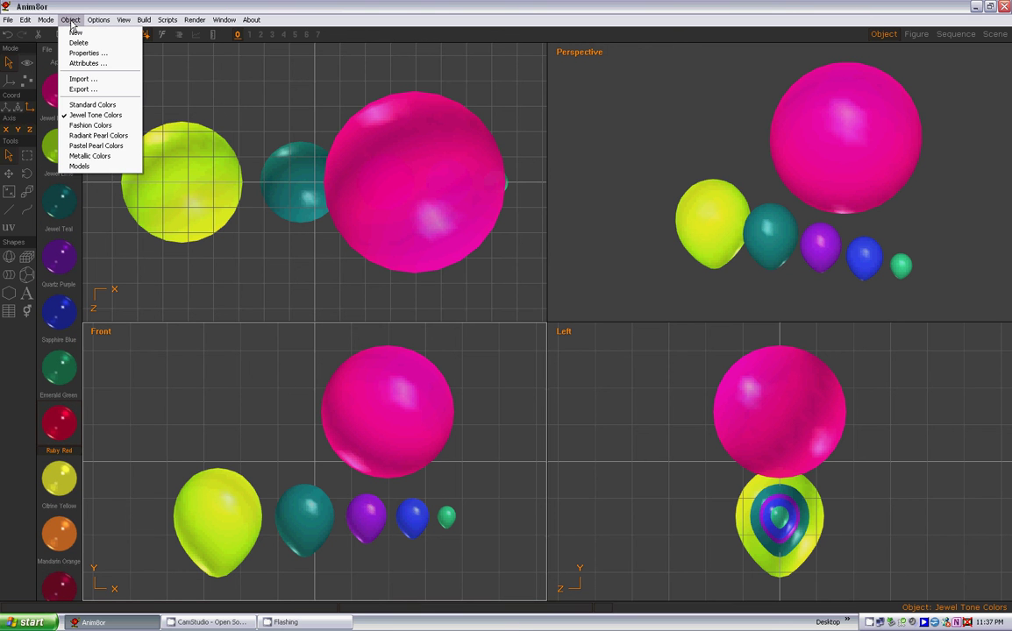
Show the Fashion Colors object; make the large balloon Robin's Egg Blue and the yellow one Tropical Teal
{"action": "left_click", "coordinate": [90, 126]}
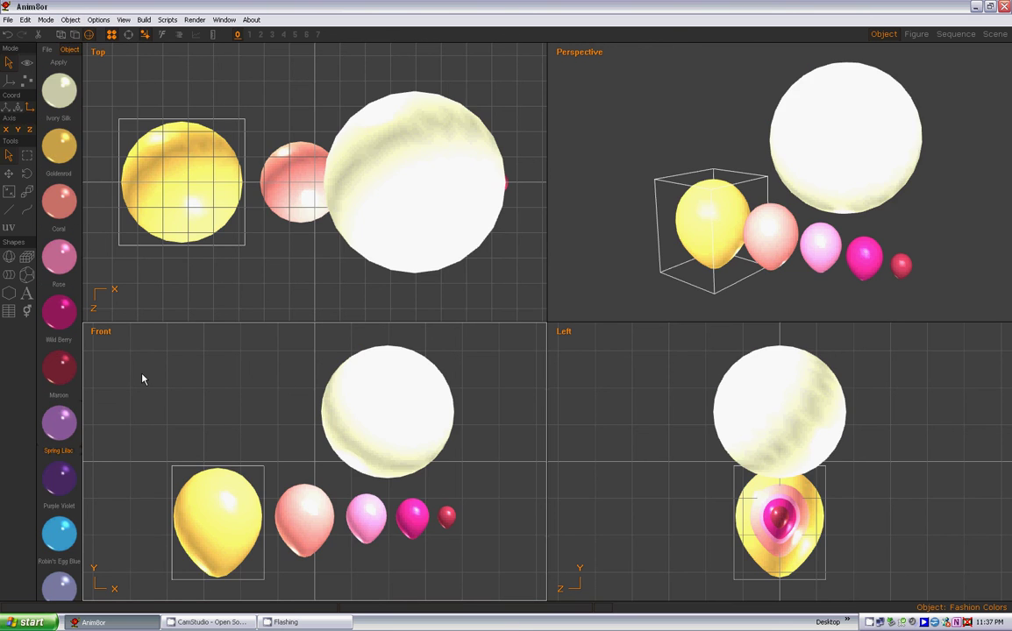
{"action": "left_click_drag", "start_coordinate": [56, 351], "coordinate": [59, 125]}
{"action": "left_click", "coordinate": [373, 400]}
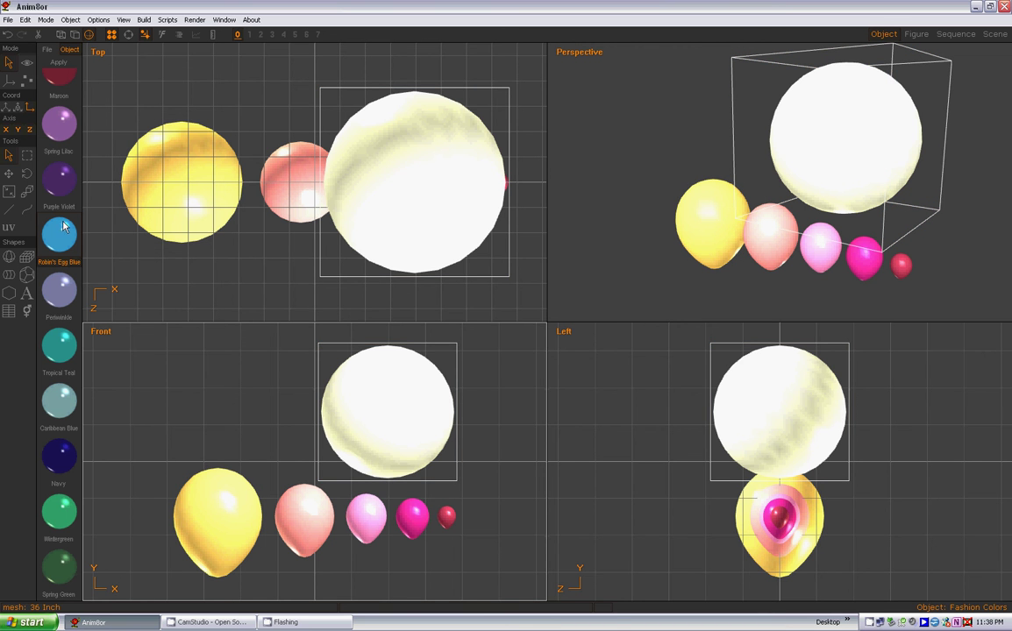
{"action": "left_click", "coordinate": [59, 62]}
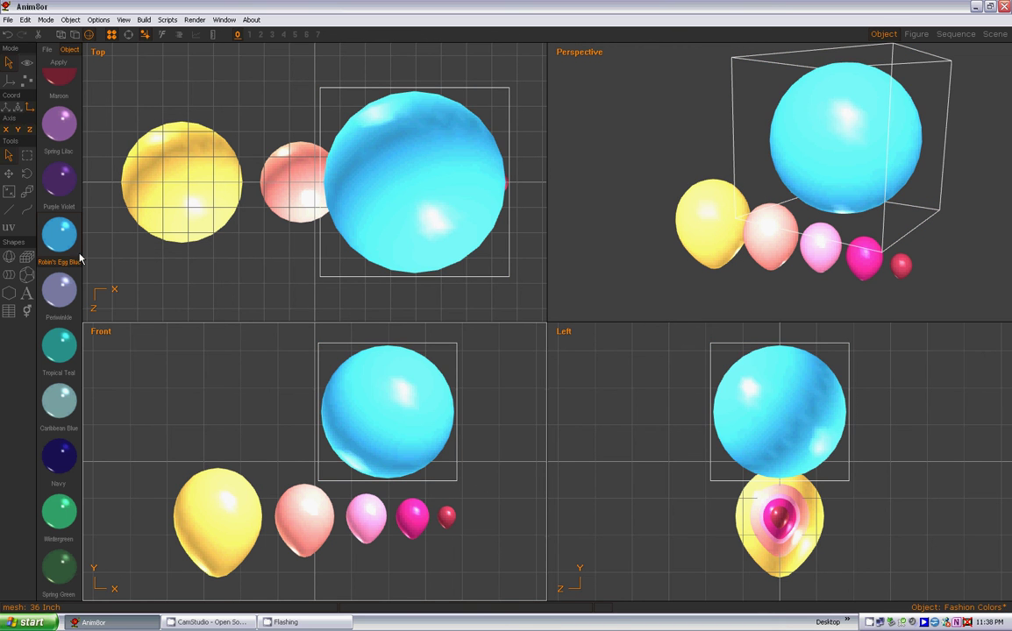
{"action": "left_click", "coordinate": [59, 345]}
{"action": "left_click", "coordinate": [220, 505]}
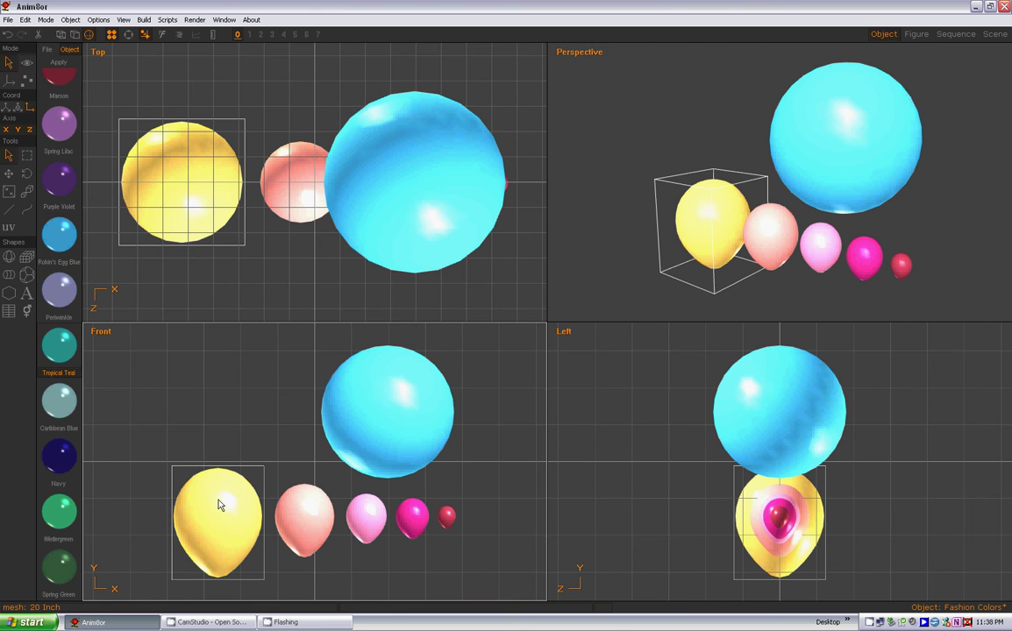
{"action": "left_click", "coordinate": [62, 63]}
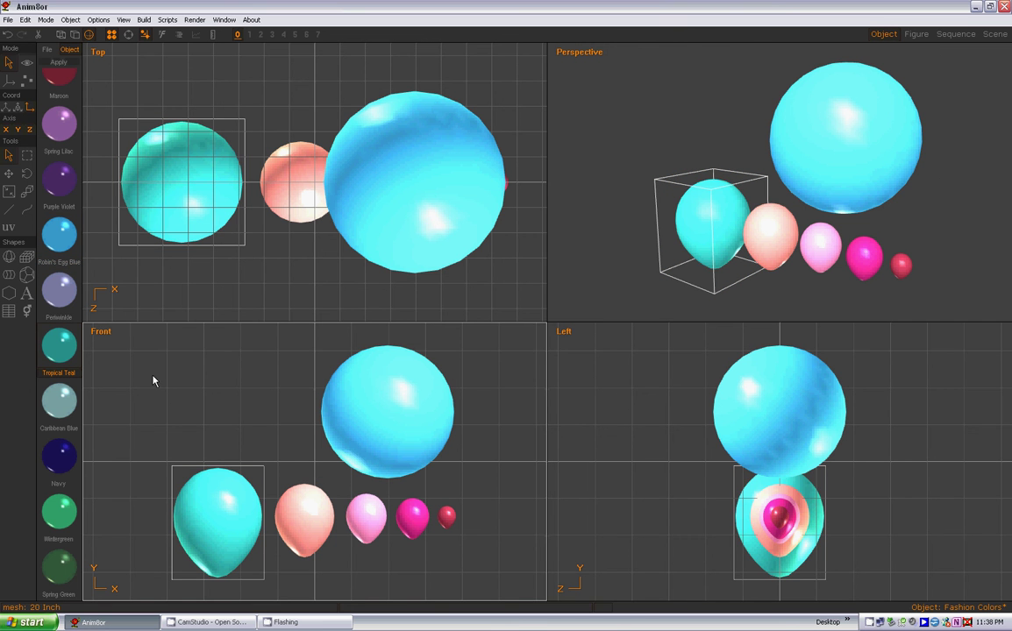
Recolour the peach balloon Navy and the small pink balloon Gray
{"action": "left_click", "coordinate": [59, 459]}
{"action": "left_click", "coordinate": [300, 525]}
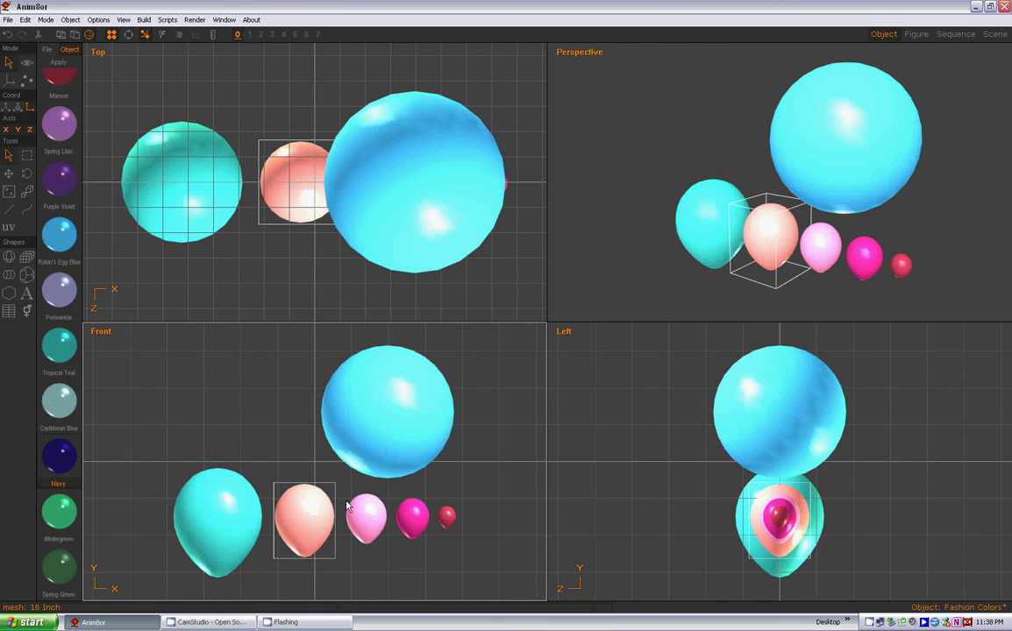
{"action": "left_click", "coordinate": [58, 64]}
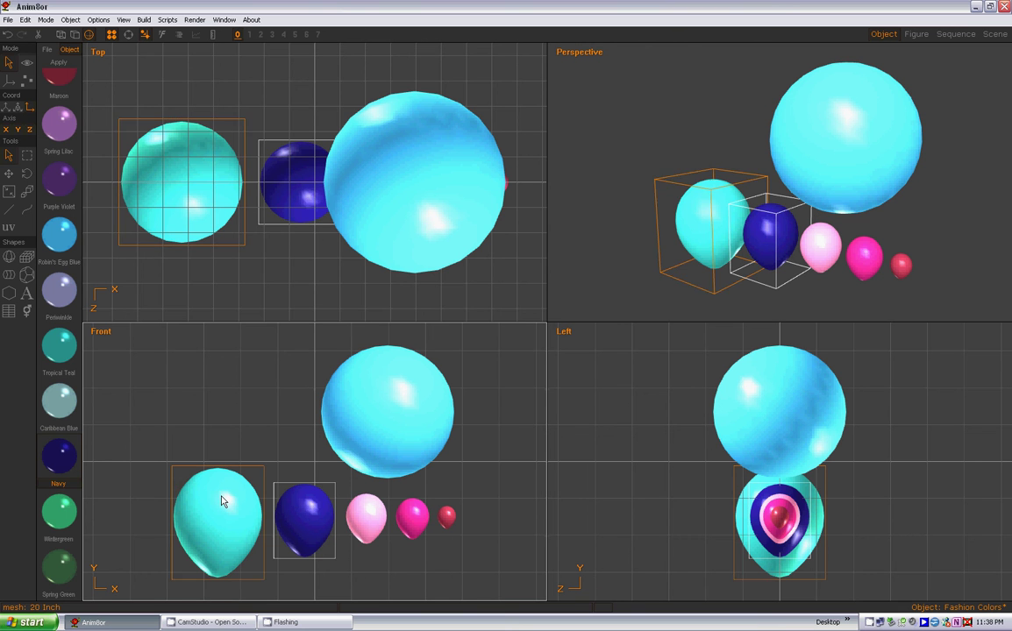
{"action": "scroll", "coordinate": [51, 351], "scroll_direction": "down", "scroll_amount": 3}
{"action": "left_click", "coordinate": [58, 377]}
{"action": "scroll", "coordinate": [54, 412], "scroll_direction": "down", "scroll_amount": 4}
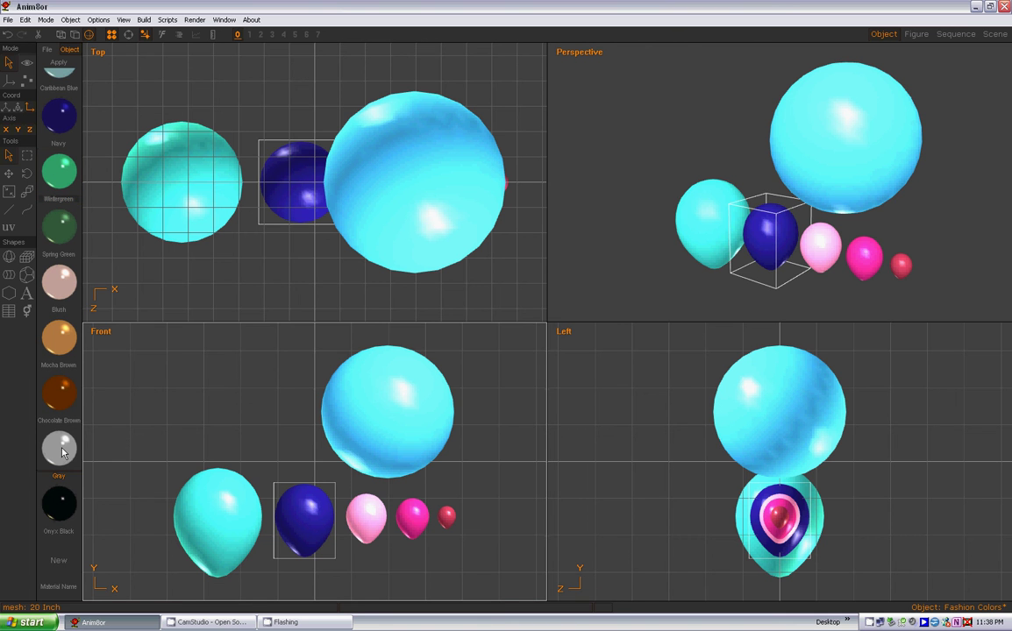
{"action": "left_click", "coordinate": [382, 526]}
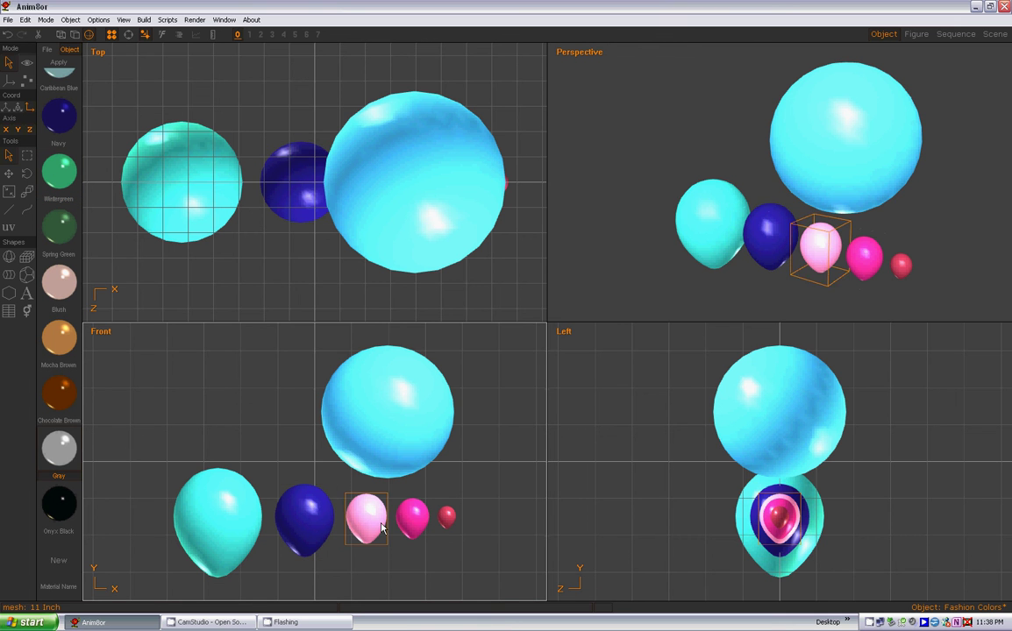
{"action": "left_click", "coordinate": [58, 63]}
Apply the Coral material to the big cyan sphere
{"action": "left_click", "coordinate": [243, 420]}
{"action": "left_click", "coordinate": [393, 392]}
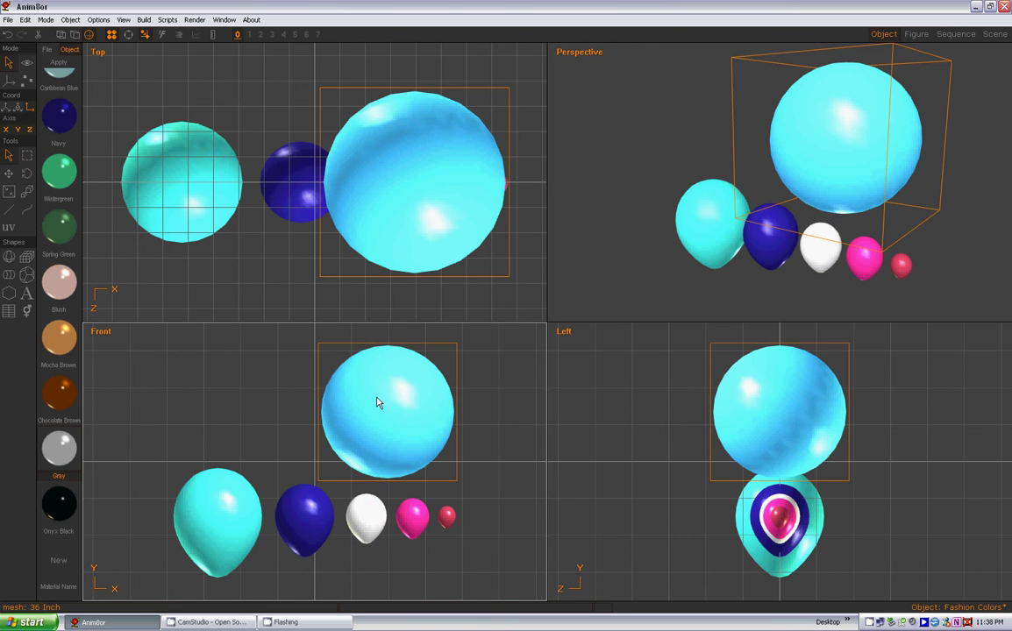
{"action": "left_click", "coordinate": [234, 462]}
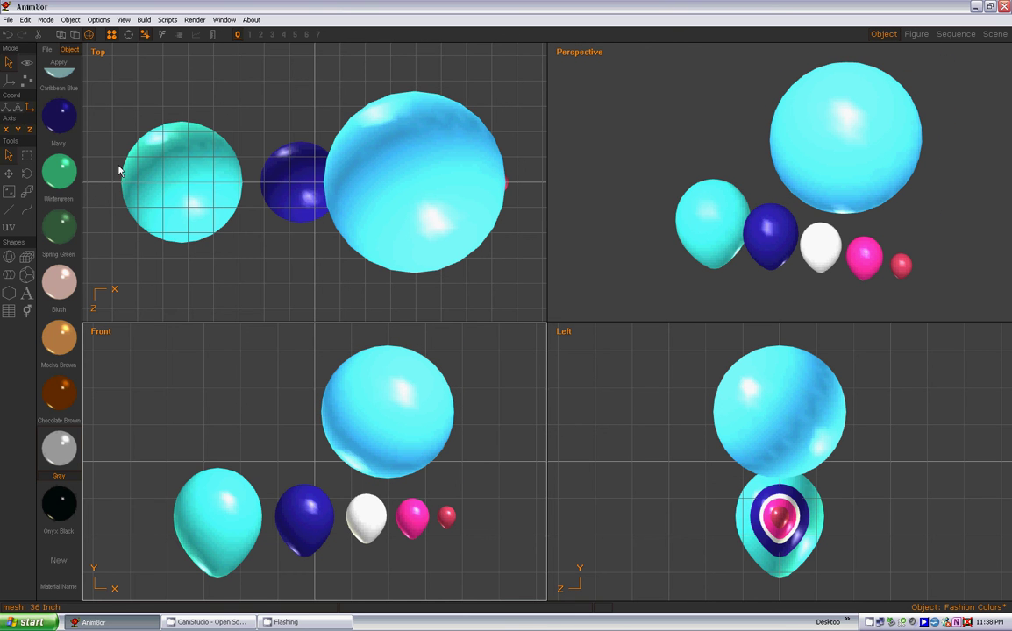
{"action": "scroll", "coordinate": [68, 133], "scroll_direction": "up", "scroll_amount": 3}
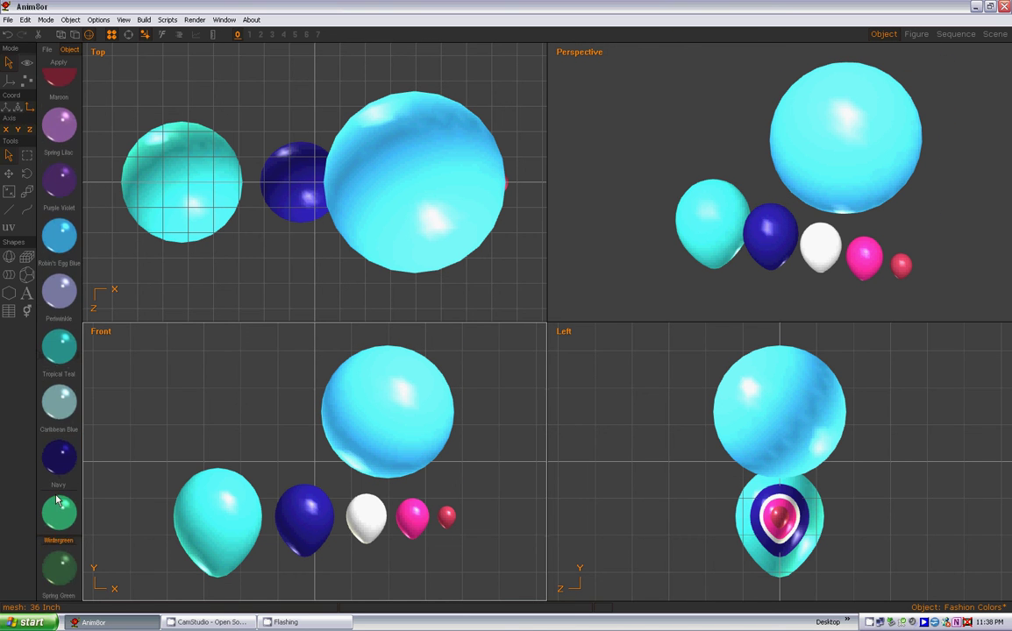
{"action": "scroll", "coordinate": [67, 134], "scroll_direction": "up", "scroll_amount": 3}
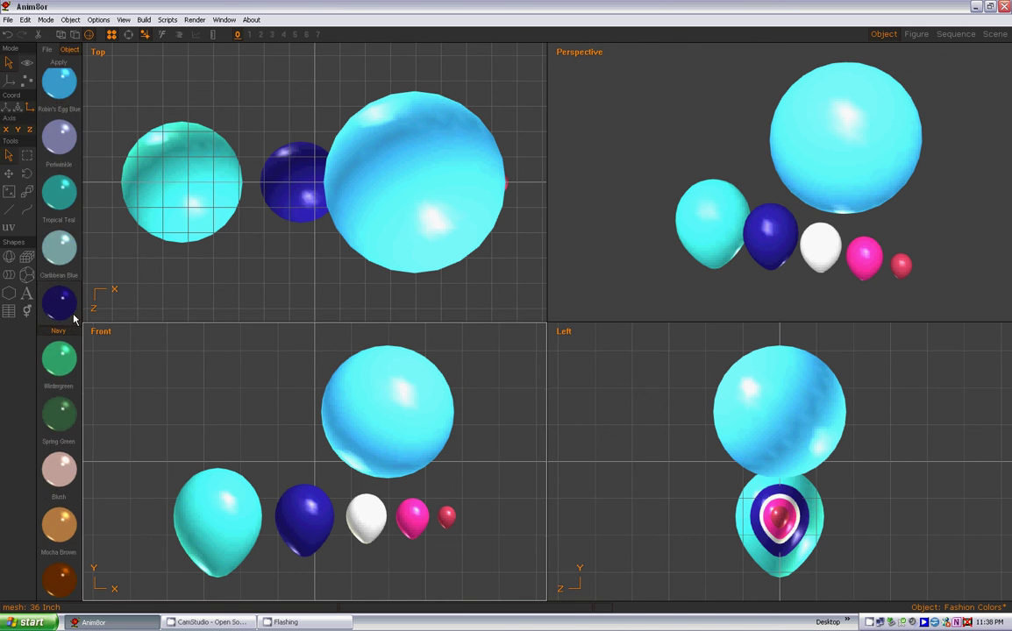
{"action": "scroll", "coordinate": [63, 133], "scroll_direction": "up", "scroll_amount": 2}
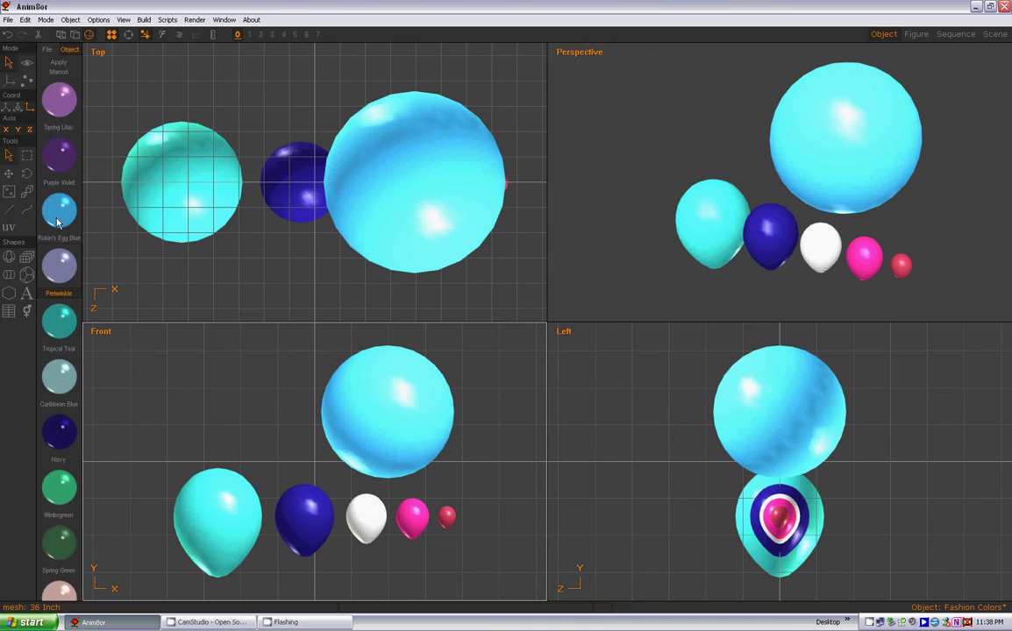
{"action": "scroll", "coordinate": [56, 173], "scroll_direction": "up", "scroll_amount": 3}
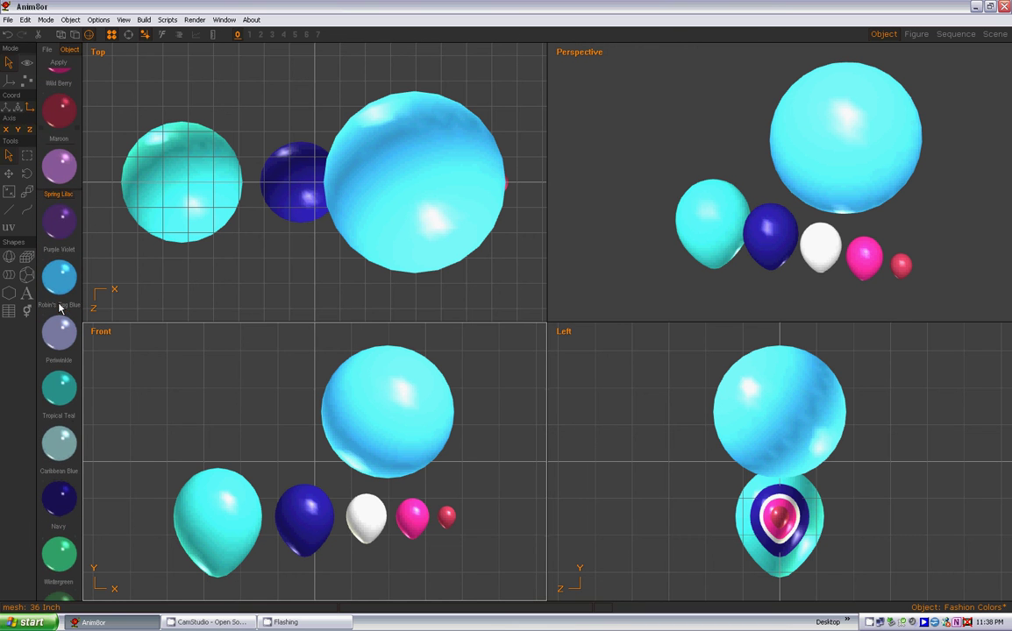
{"action": "scroll", "coordinate": [59, 316], "scroll_direction": "up", "scroll_amount": 2}
{"action": "scroll", "coordinate": [59, 332], "scroll_direction": "up", "scroll_amount": 1}
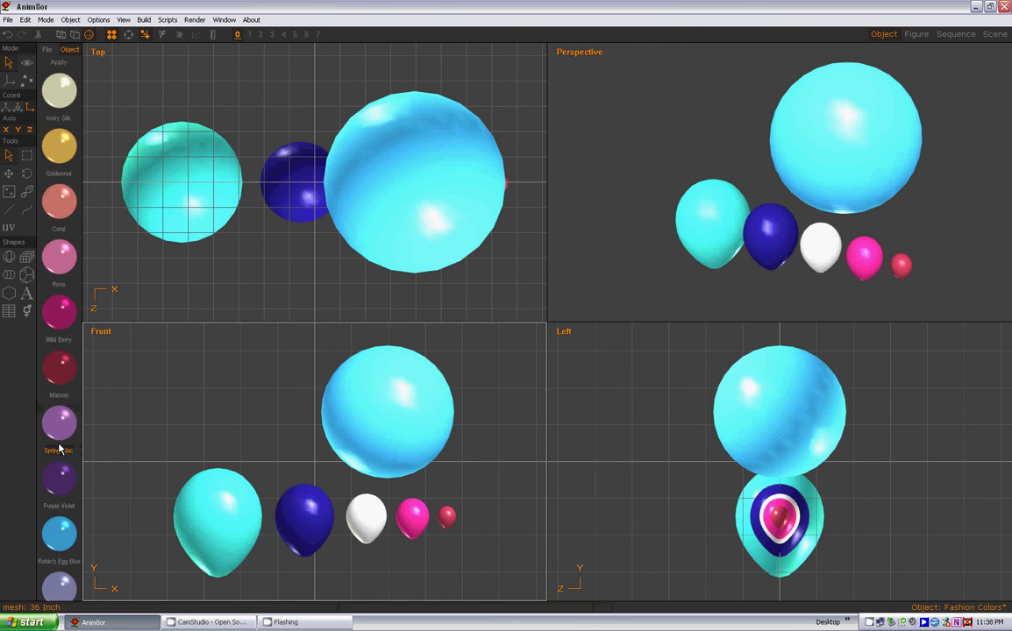
{"action": "left_click", "coordinate": [57, 209]}
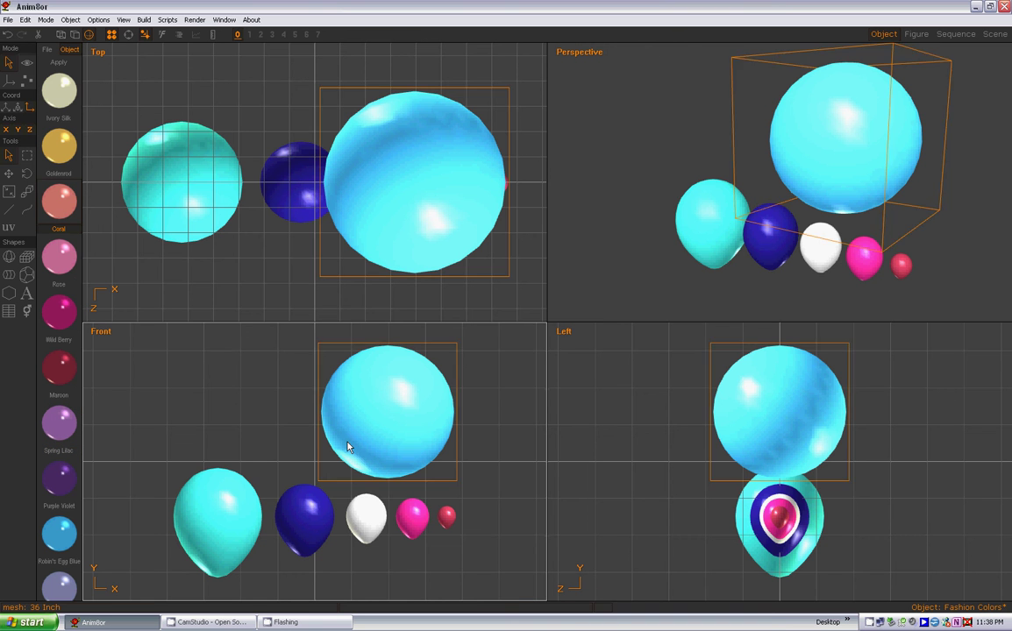
{"action": "left_click", "coordinate": [379, 456]}
{"action": "left_click", "coordinate": [374, 408]}
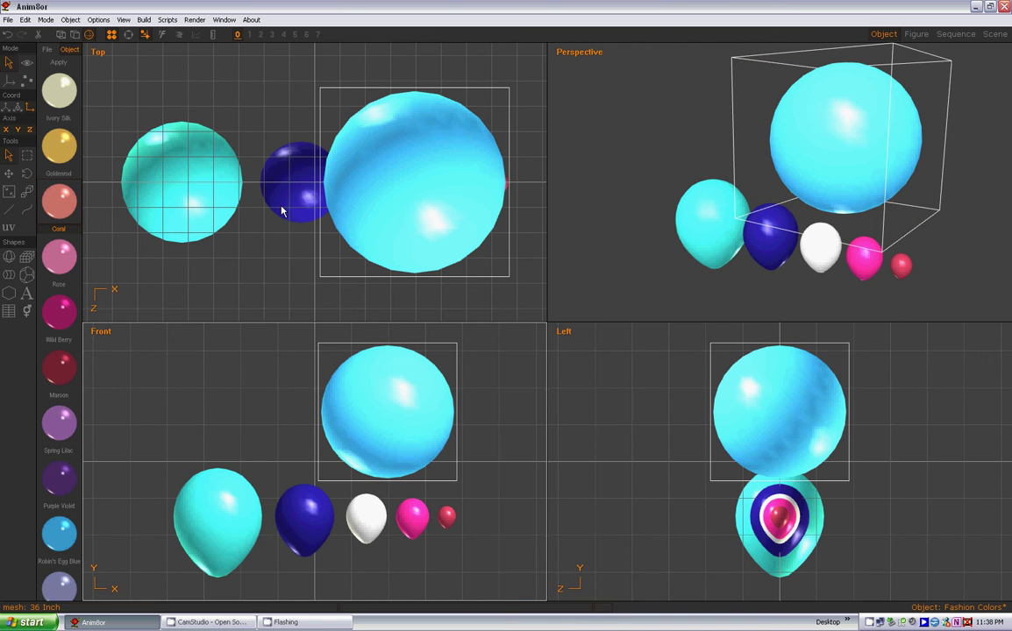
{"action": "left_click", "coordinate": [57, 62]}
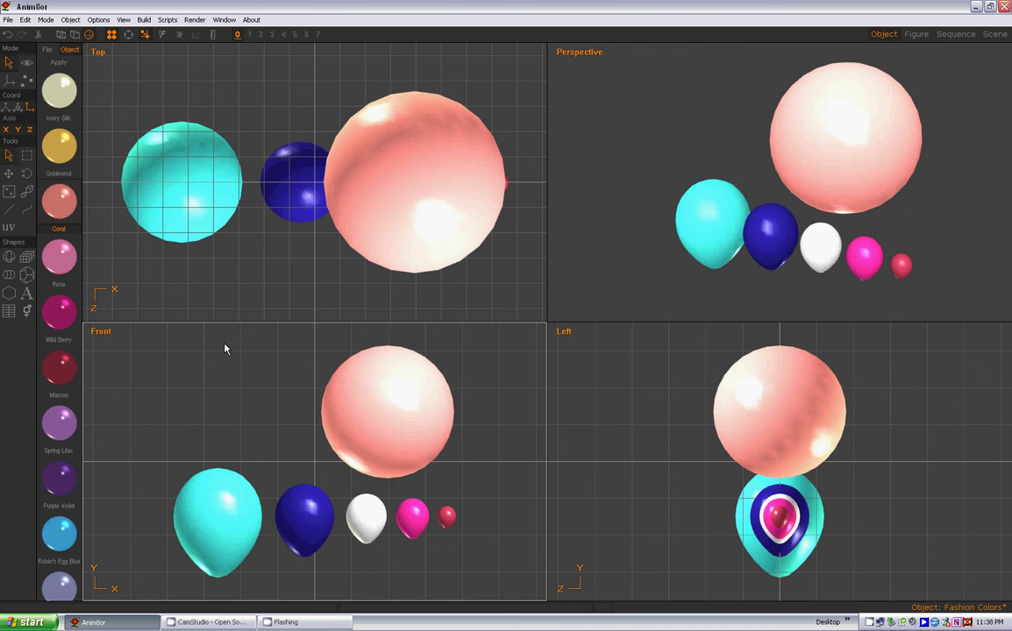
{"action": "left_click", "coordinate": [386, 397]}
Shift-select the navy, white, teal and big coral balloons together
{"action": "left_click", "coordinate": [372, 515], "text": "shift"}
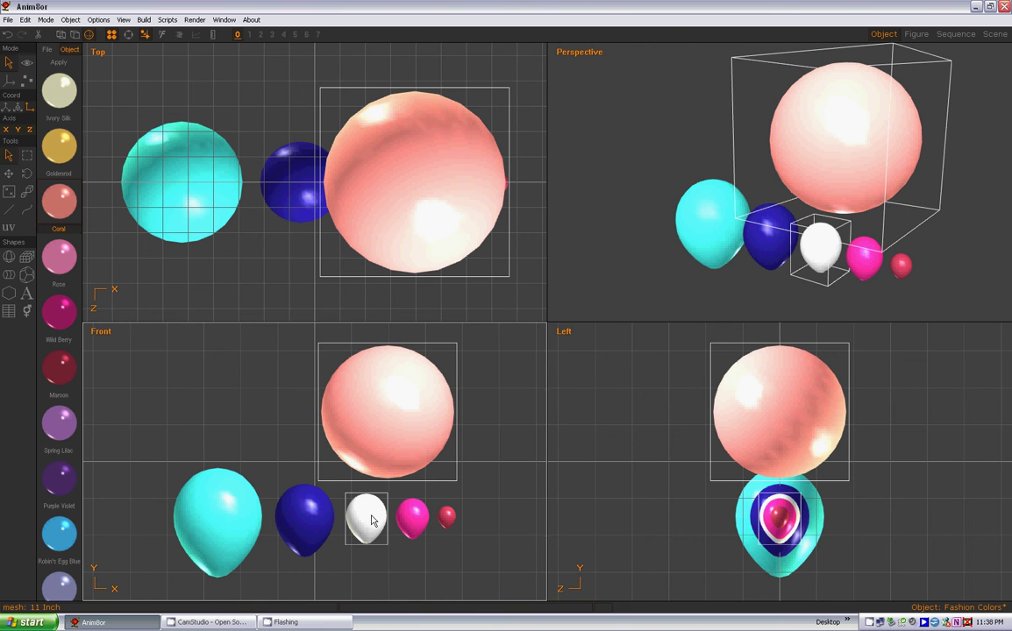
{"action": "left_click", "coordinate": [307, 517], "text": "shift"}
{"action": "left_click", "coordinate": [218, 519], "text": "shift"}
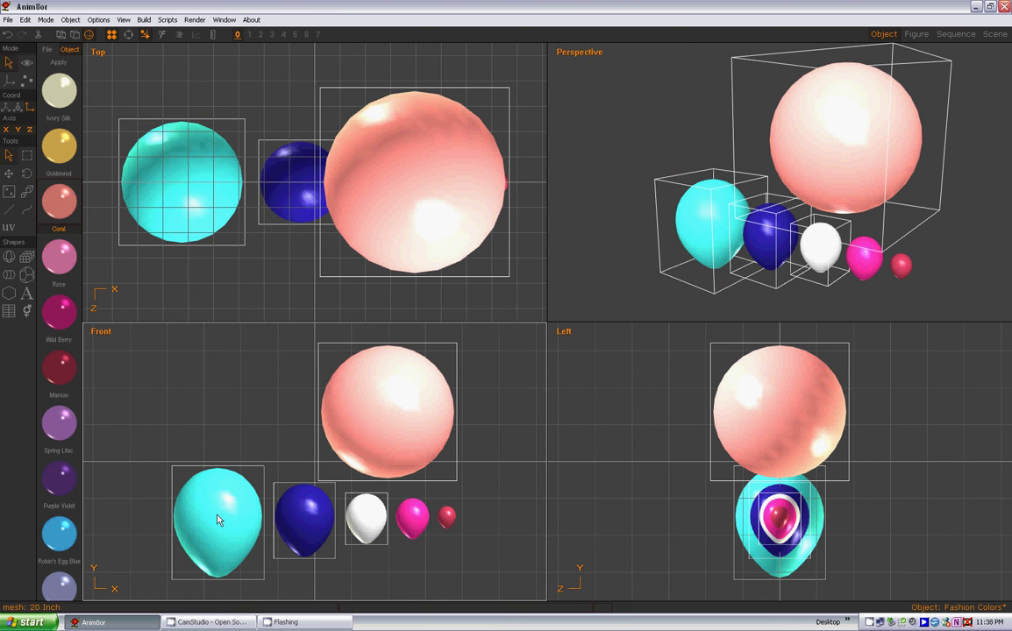
{"action": "left_click", "coordinate": [368, 423], "text": "shift"}
{"action": "left_click", "coordinate": [228, 416]}
Switch to the Arch_Practice window and delete the pasted balloons, keeping only their materials
{"action": "left_click", "coordinate": [223, 21]}
{"action": "left_click", "coordinate": [241, 79]}
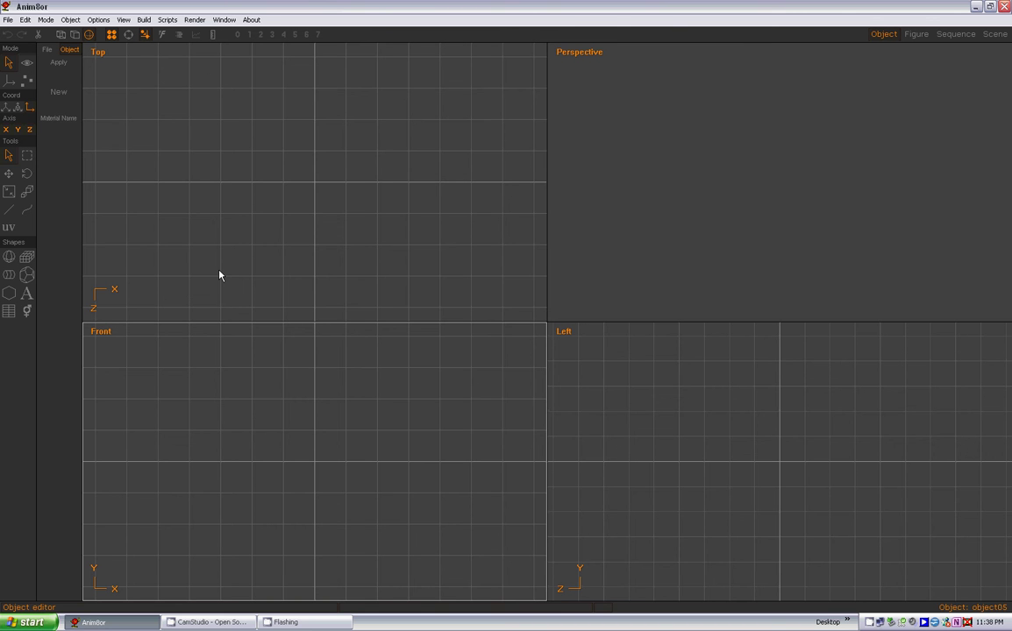
{"action": "key", "text": "Delete"}
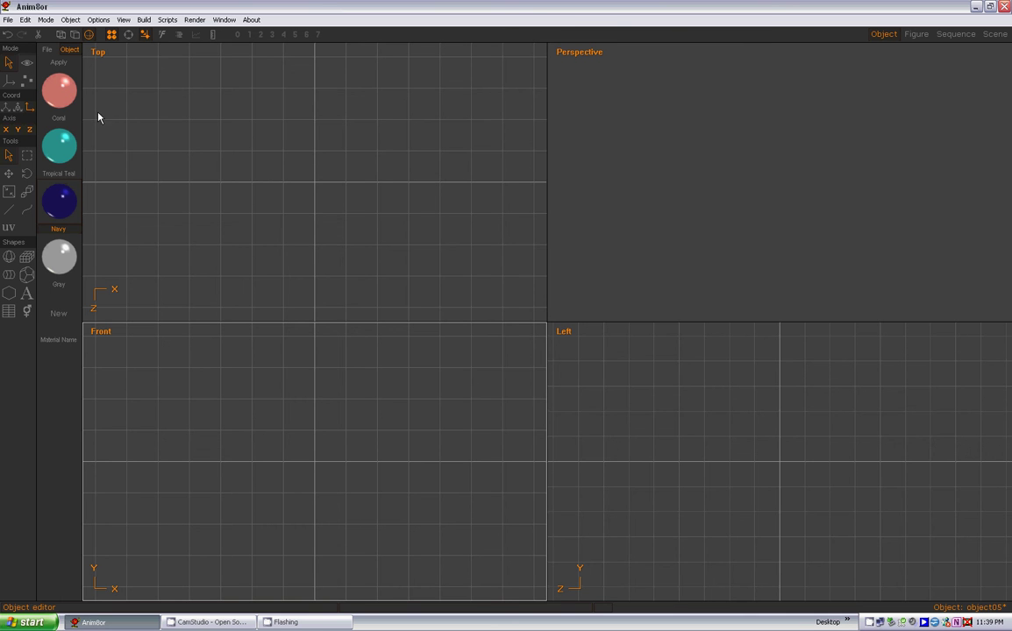
Toggle between the 36' SOP Prefab 4 Color object and object05, finishing on the empty object05
{"action": "left_click", "coordinate": [161, 157]}
{"action": "left_click", "coordinate": [70, 19]}
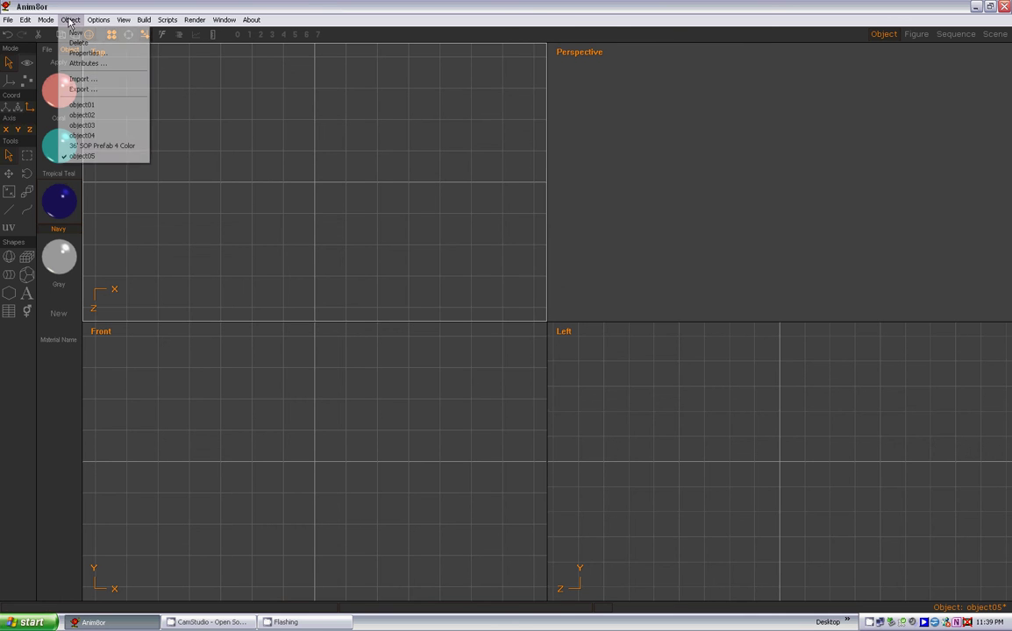
{"action": "left_click", "coordinate": [97, 145]}
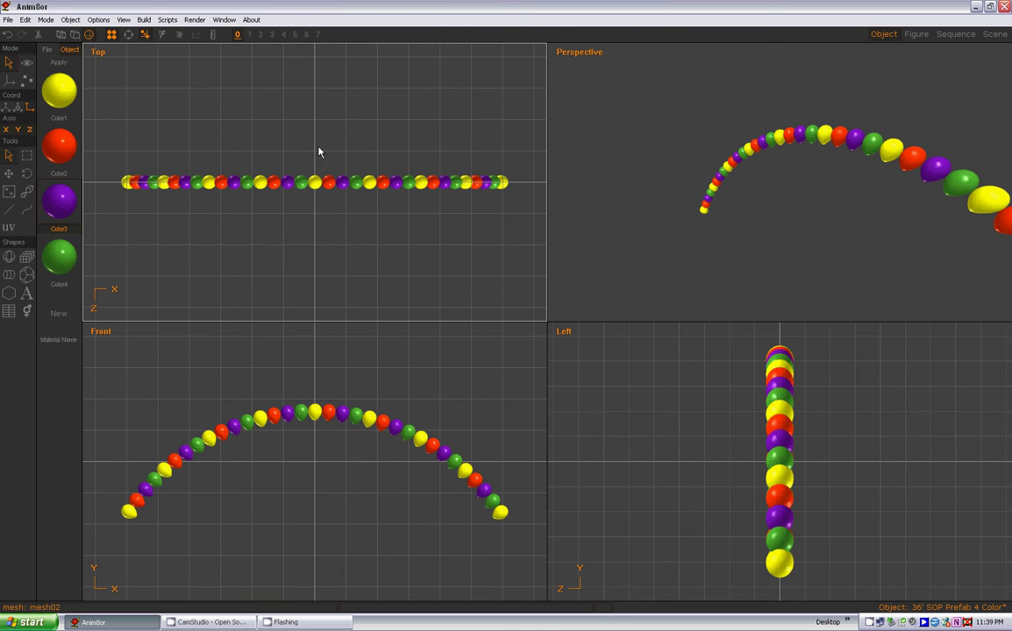
{"action": "left_click", "coordinate": [71, 21]}
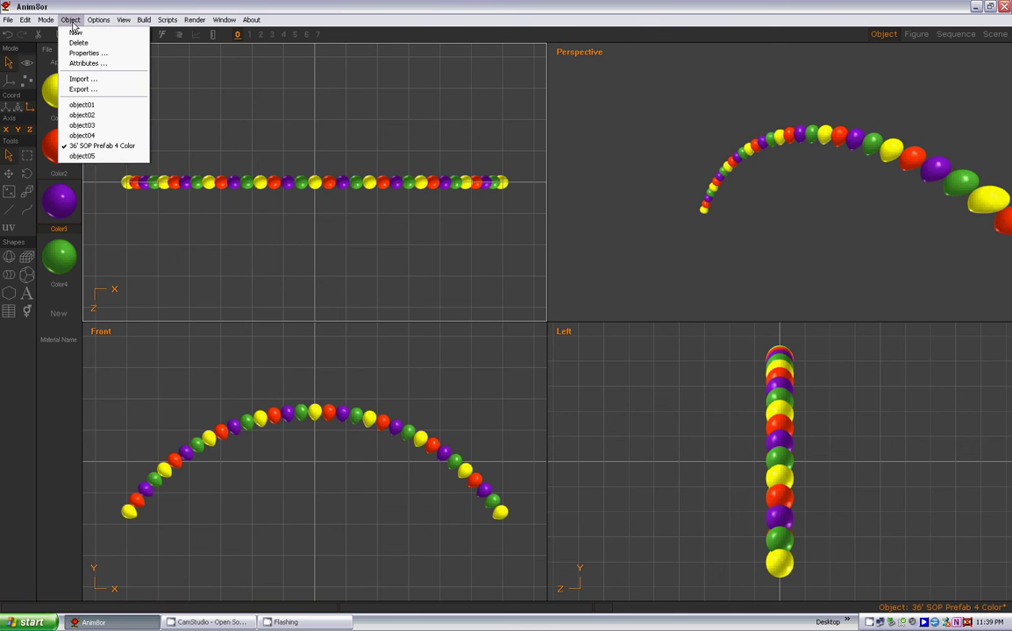
{"action": "left_click", "coordinate": [81, 156]}
{"action": "left_click", "coordinate": [71, 20]}
{"action": "left_click", "coordinate": [96, 146]}
{"action": "left_click", "coordinate": [71, 20]}
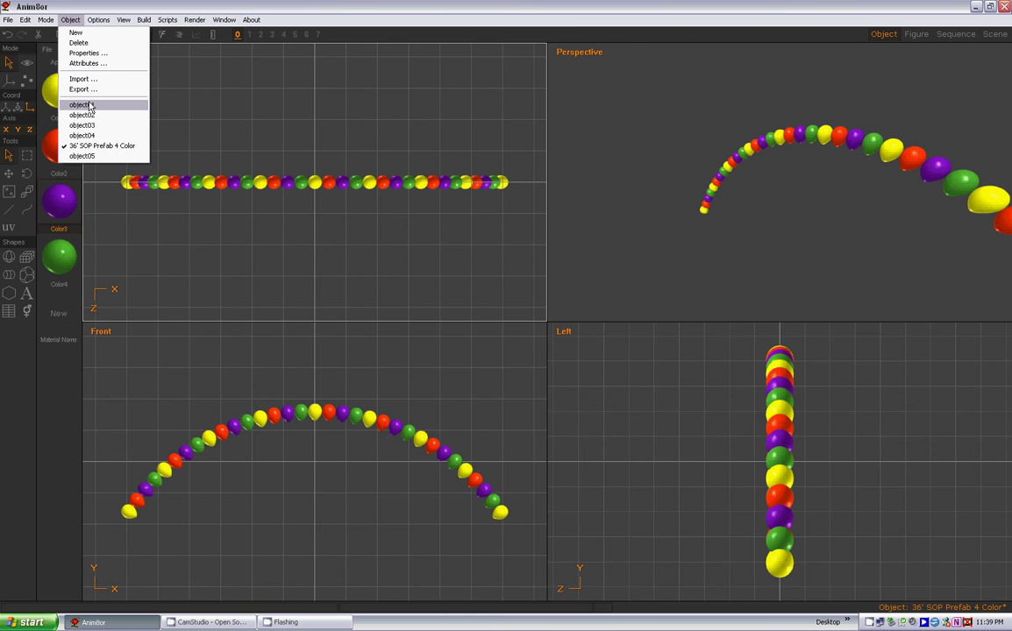
{"action": "left_click", "coordinate": [82, 156]}
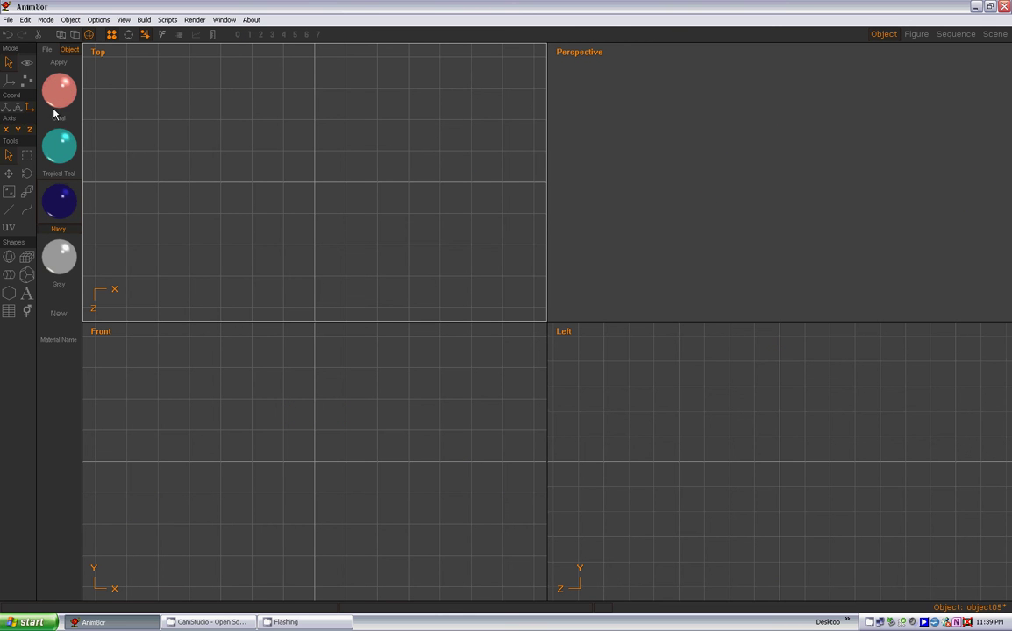
{"action": "left_click", "coordinate": [70, 19]}
{"action": "left_click", "coordinate": [106, 145]}
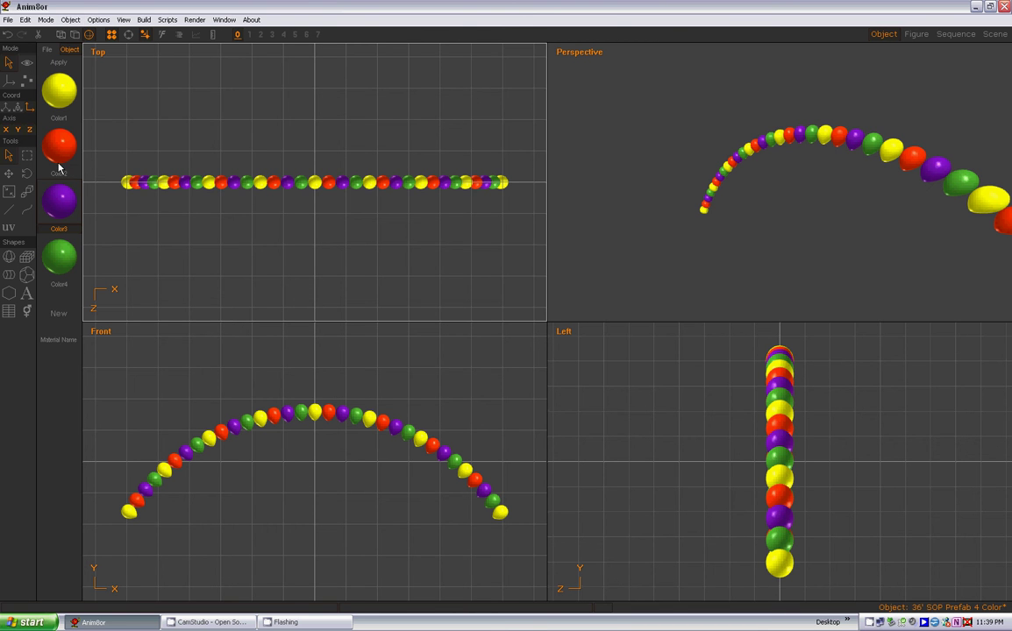
{"action": "left_click", "coordinate": [70, 19]}
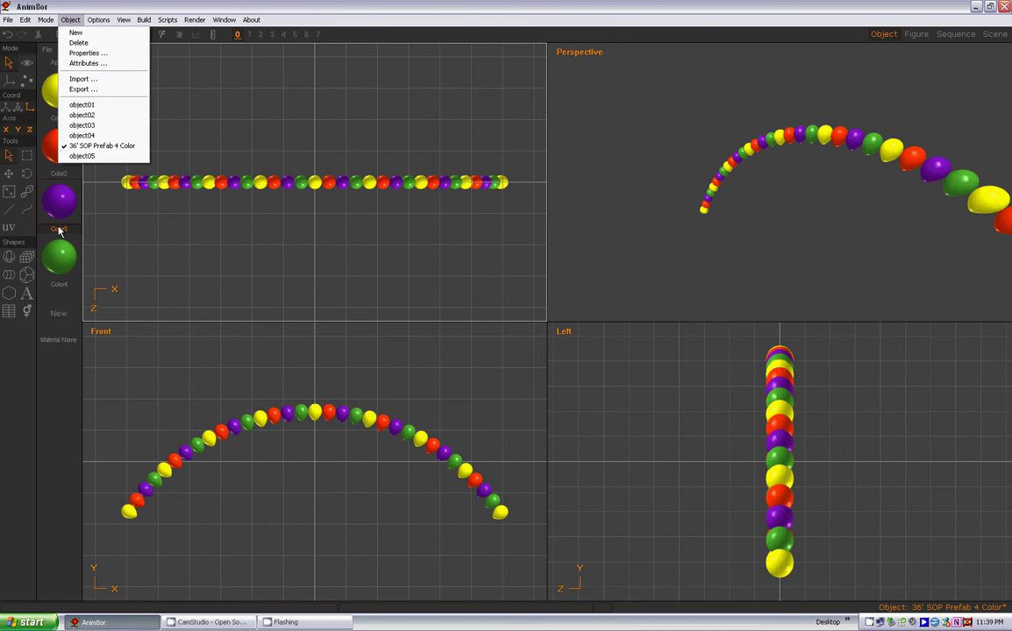
{"action": "left_click", "coordinate": [86, 3]}
{"action": "left_click", "coordinate": [70, 20]}
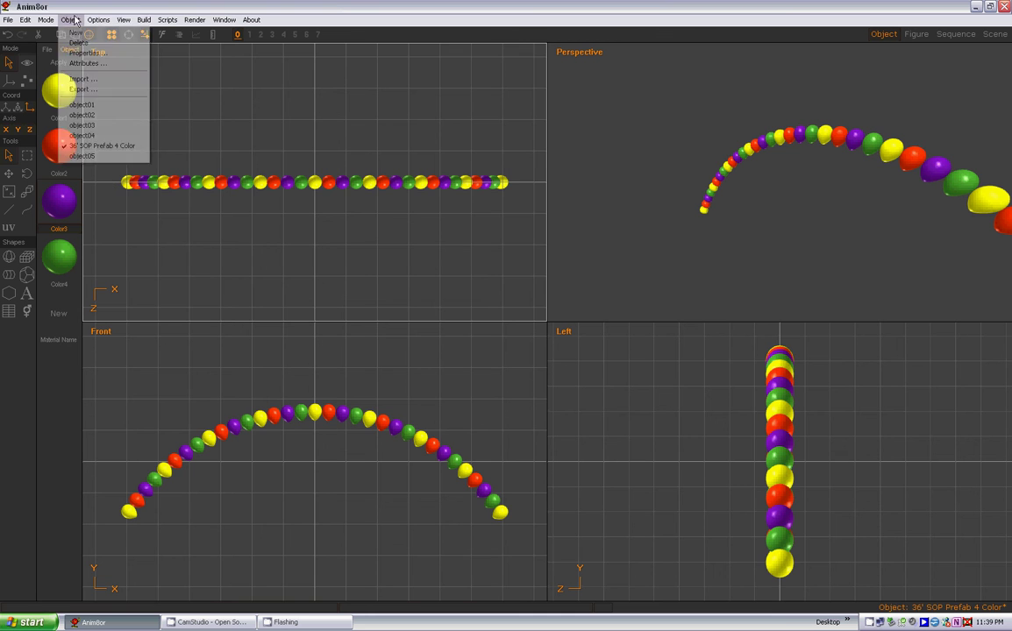
{"action": "left_click", "coordinate": [82, 157]}
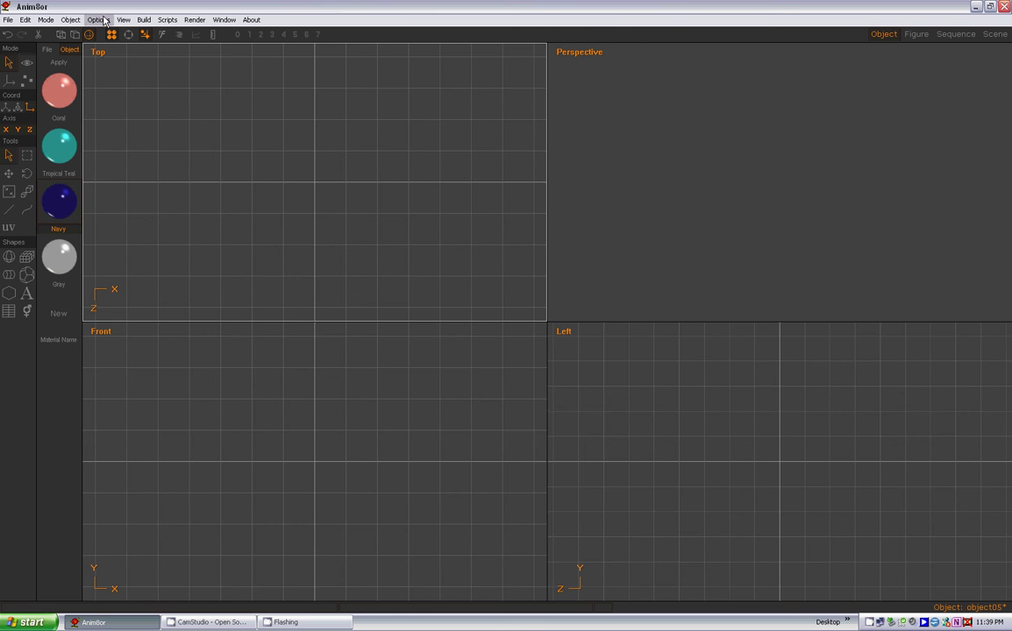
{"action": "left_click", "coordinate": [70, 19]}
{"action": "left_click", "coordinate": [93, 145]}
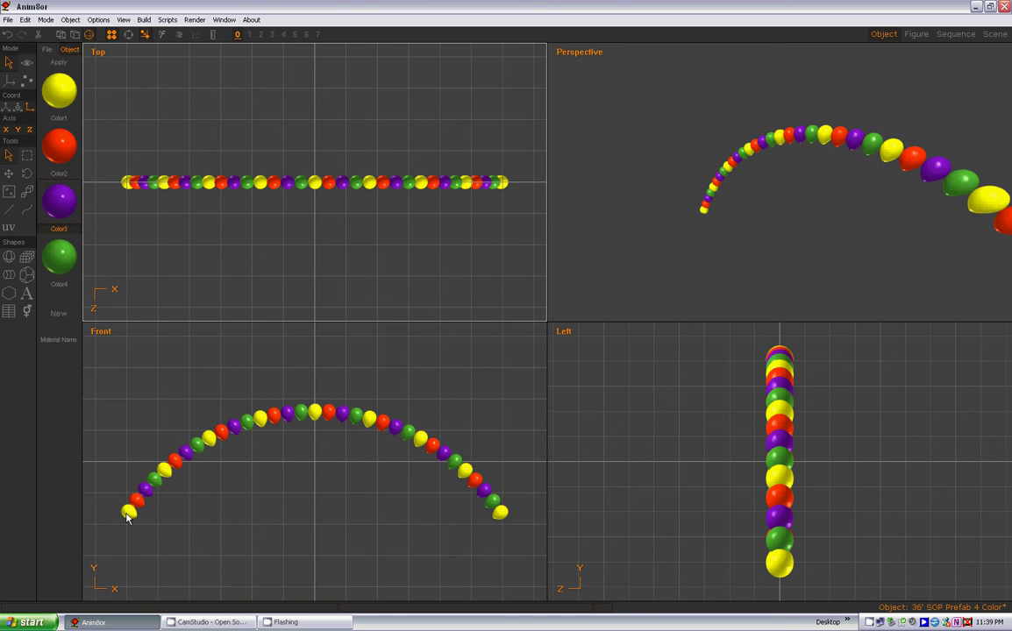
{"action": "left_click", "coordinate": [70, 19]}
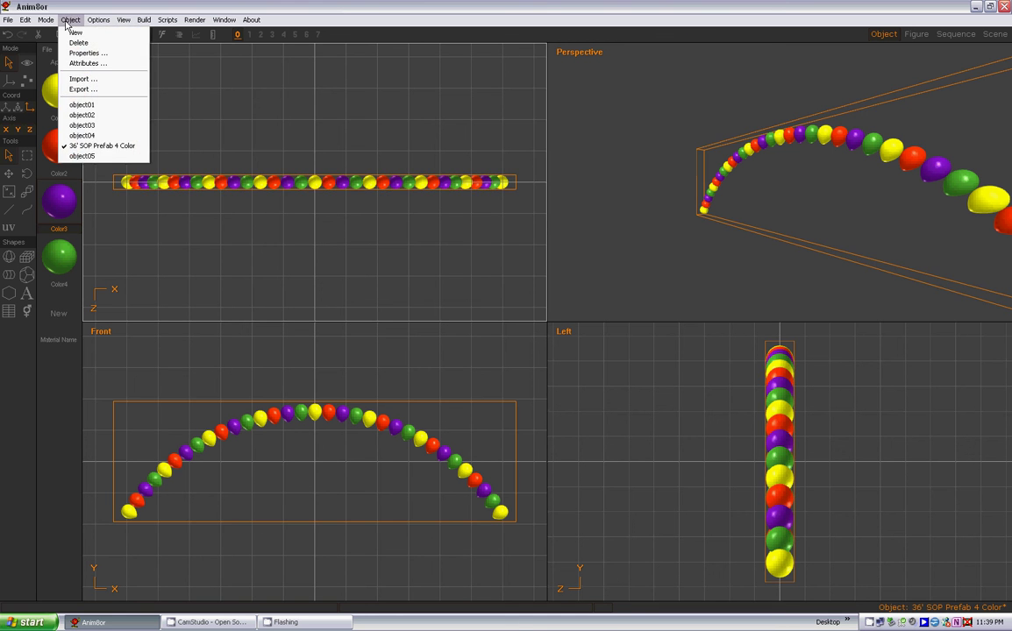
{"action": "left_click", "coordinate": [82, 156]}
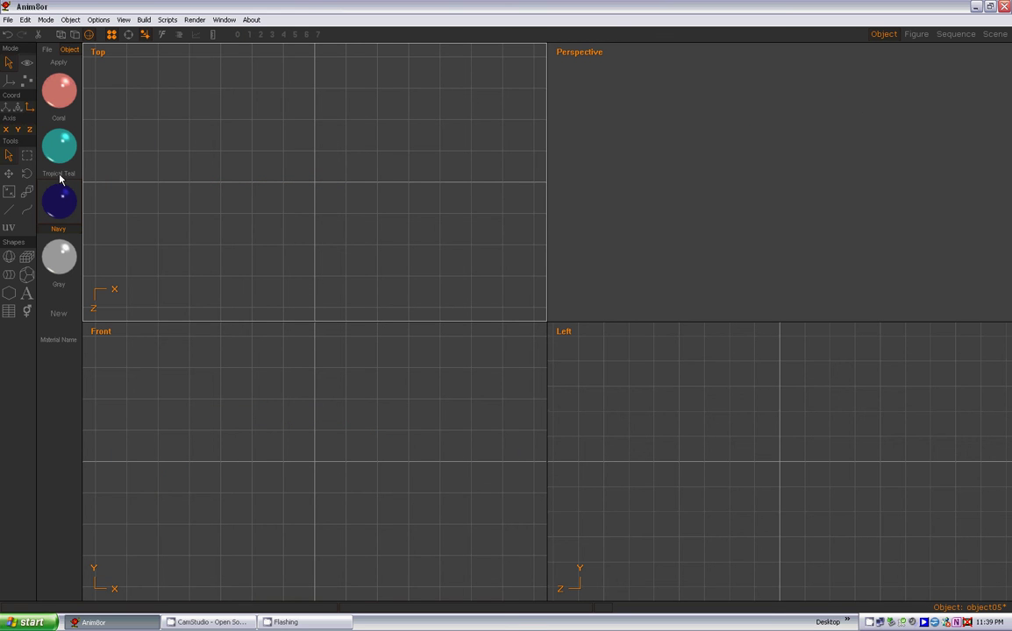
Rename the Coral material to Color1
{"action": "left_click", "coordinate": [59, 98]}
{"action": "double_click", "coordinate": [54, 98]}
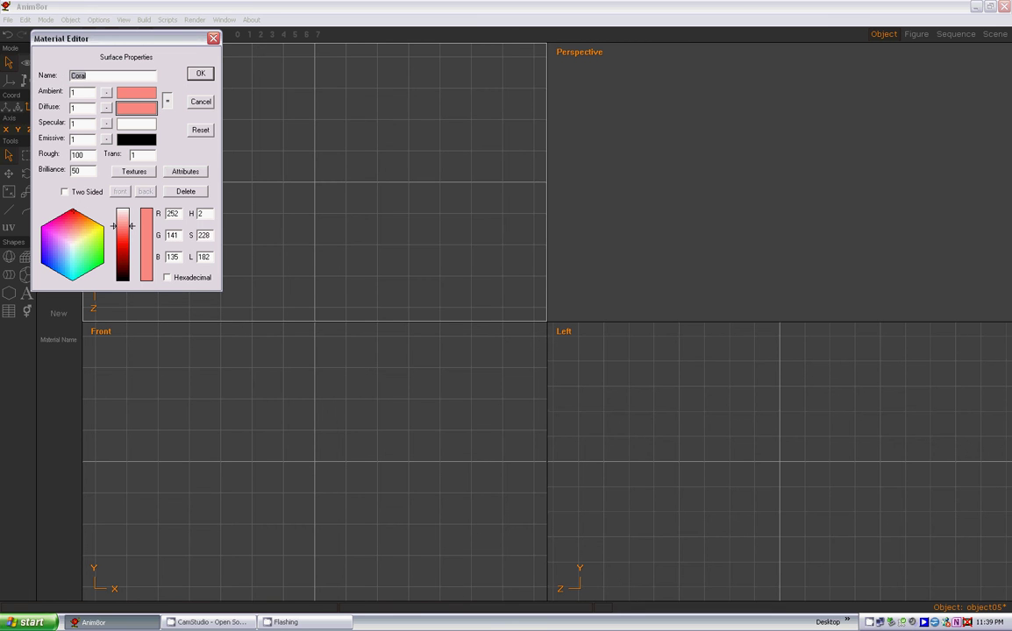
{"action": "type", "text": "C"}
{"action": "left_click", "coordinate": [193, 73]}
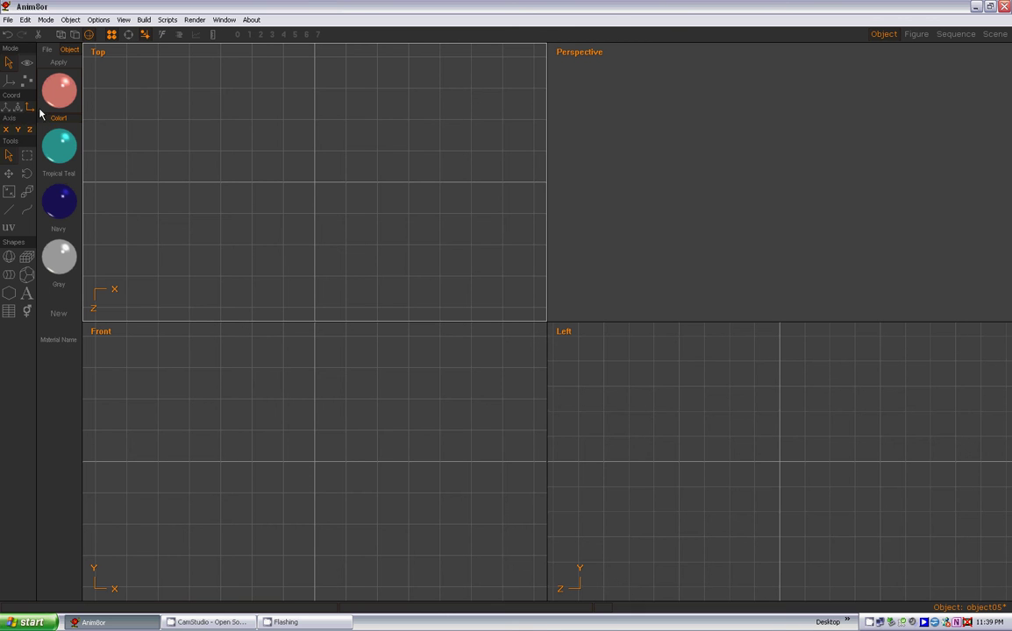
Glance at the 36' SOP Prefab 4 Color object, then rename Gray to Color2 in object05
{"action": "left_click", "coordinate": [70, 19]}
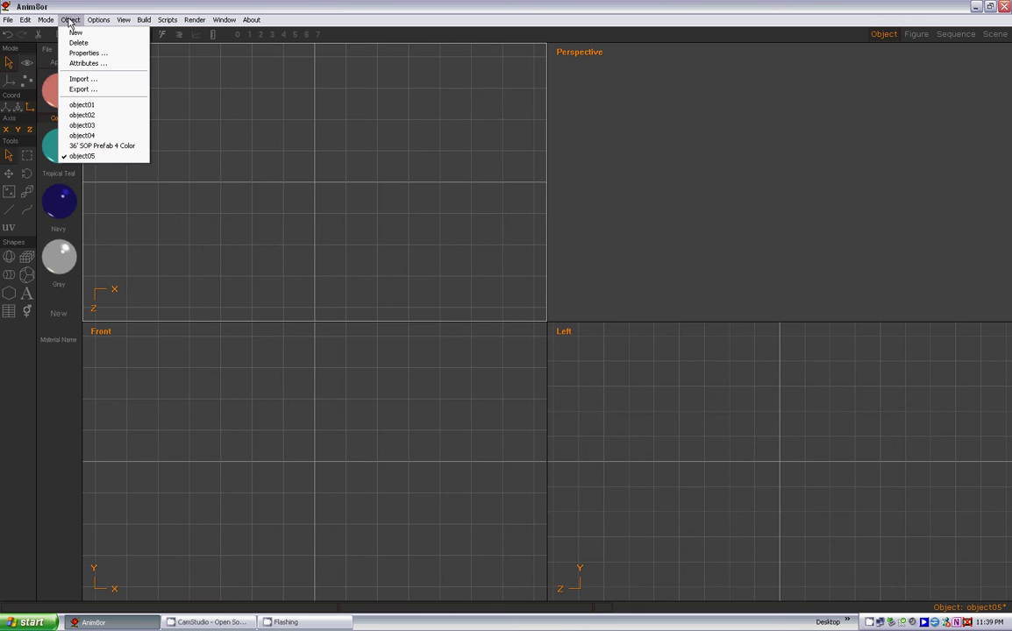
{"action": "left_click", "coordinate": [86, 145]}
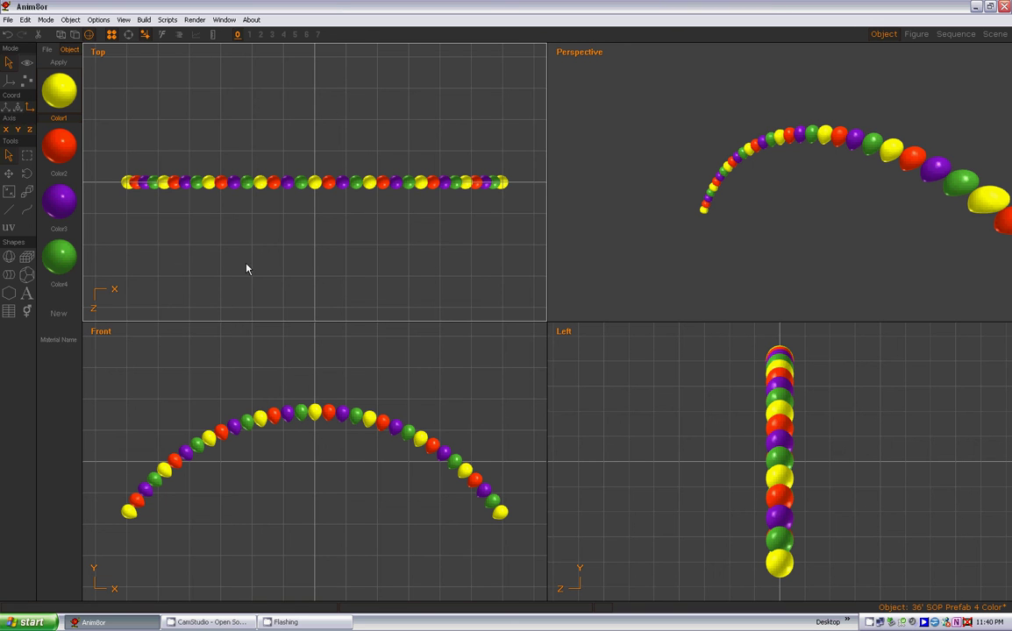
{"action": "left_click", "coordinate": [72, 20]}
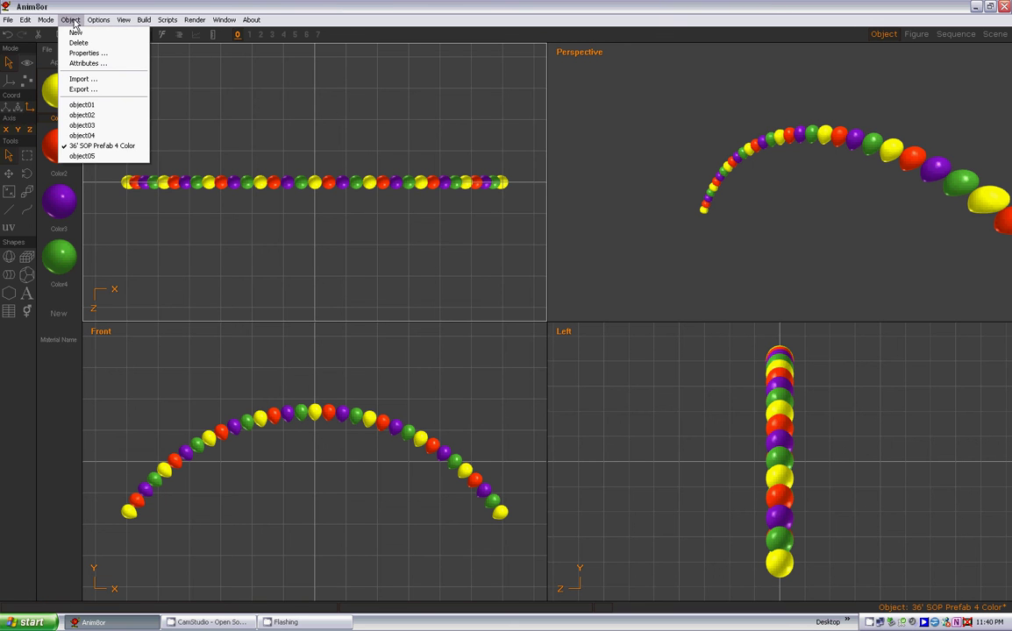
{"action": "left_click", "coordinate": [74, 154]}
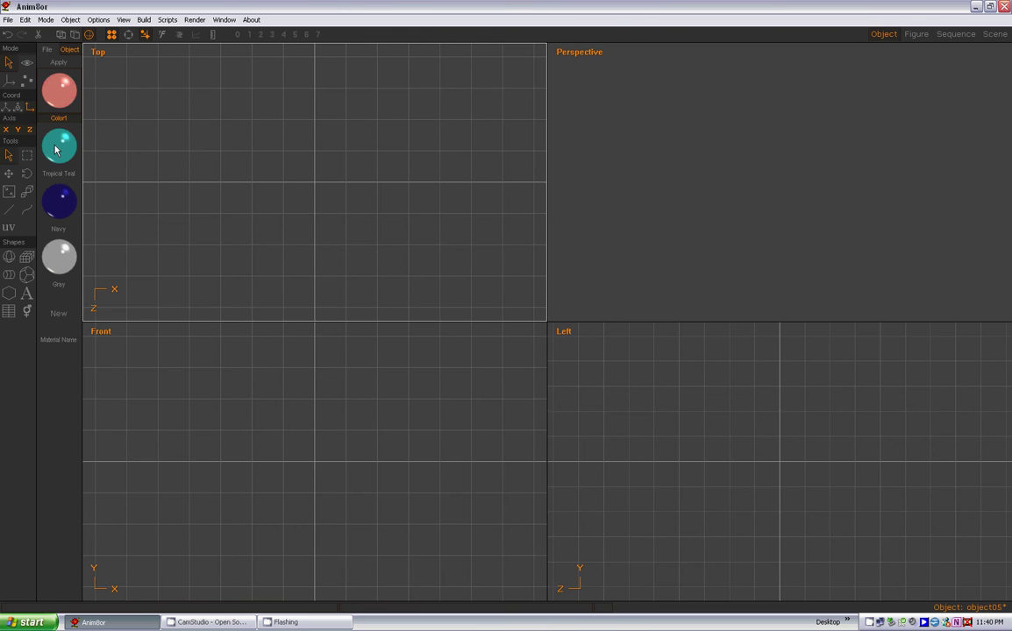
{"action": "double_click", "coordinate": [54, 261]}
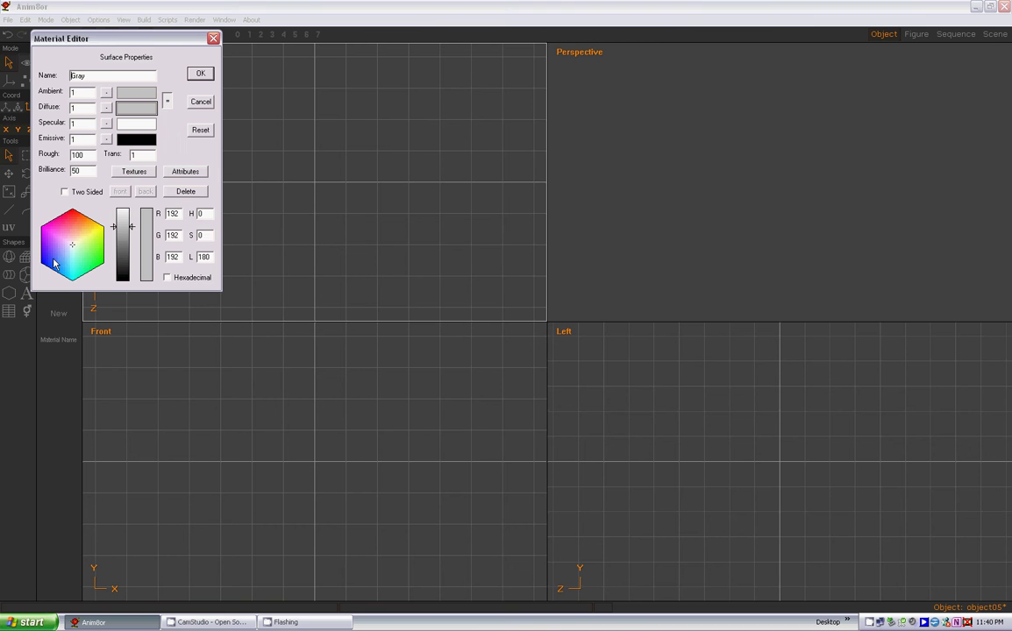
{"action": "double_click", "coordinate": [77, 75]}
{"action": "type", "text": "Color2"}
{"action": "left_click", "coordinate": [200, 74]}
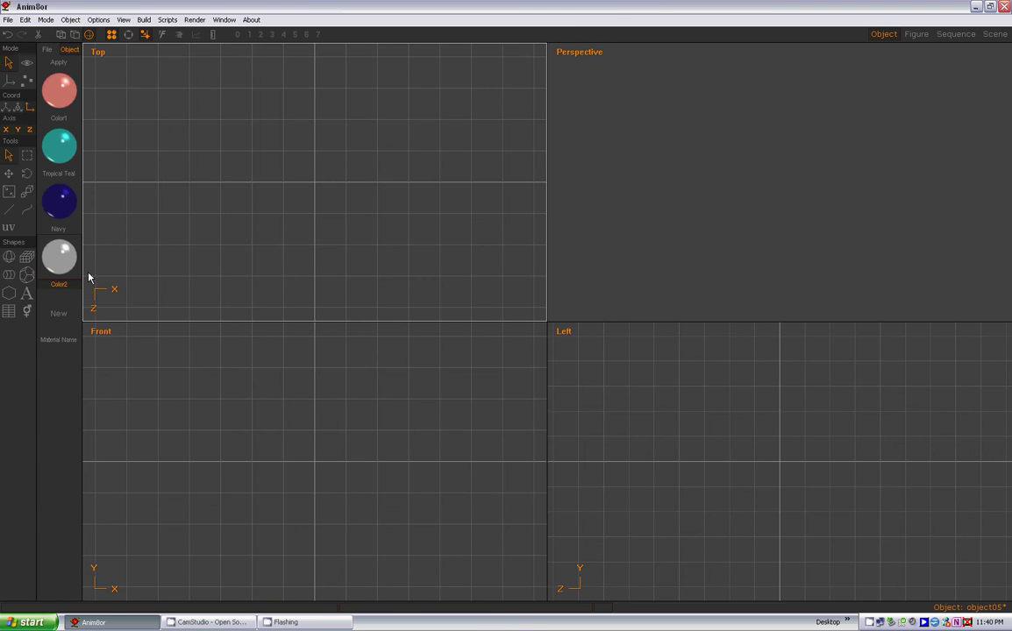
Check the balloon arch object again, then rename Tropical Teal to Color3 in object05
{"action": "left_click", "coordinate": [70, 20]}
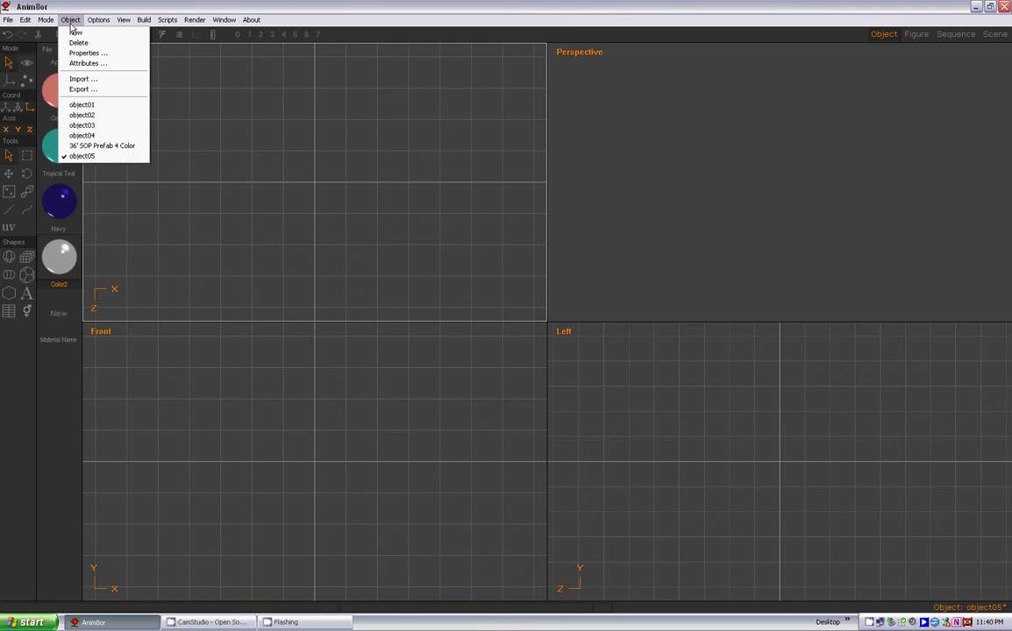
{"action": "left_click", "coordinate": [92, 146]}
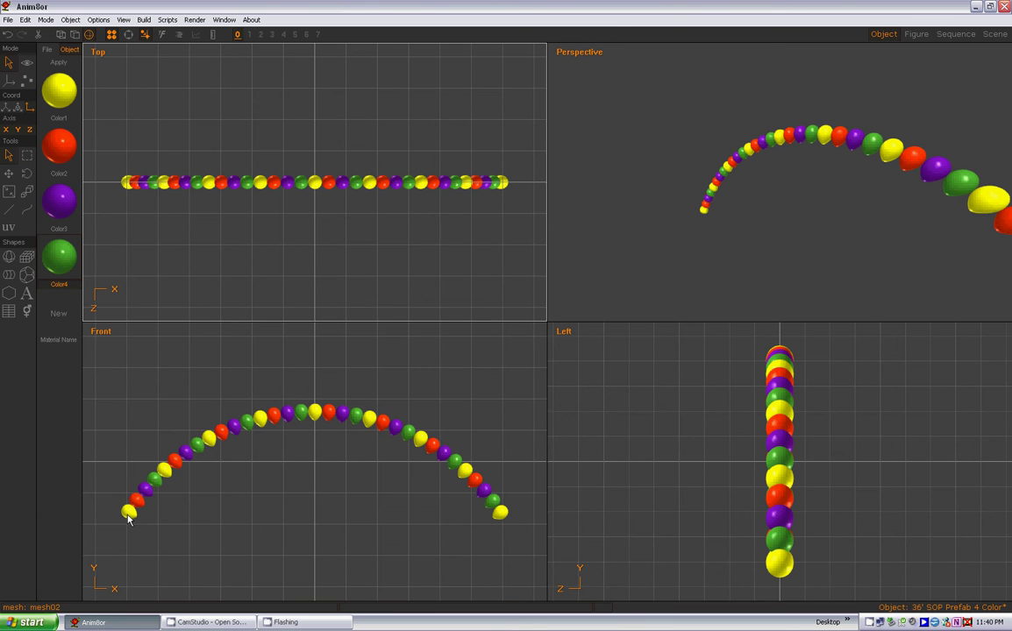
{"action": "left_click", "coordinate": [71, 20]}
{"action": "left_click", "coordinate": [102, 146]}
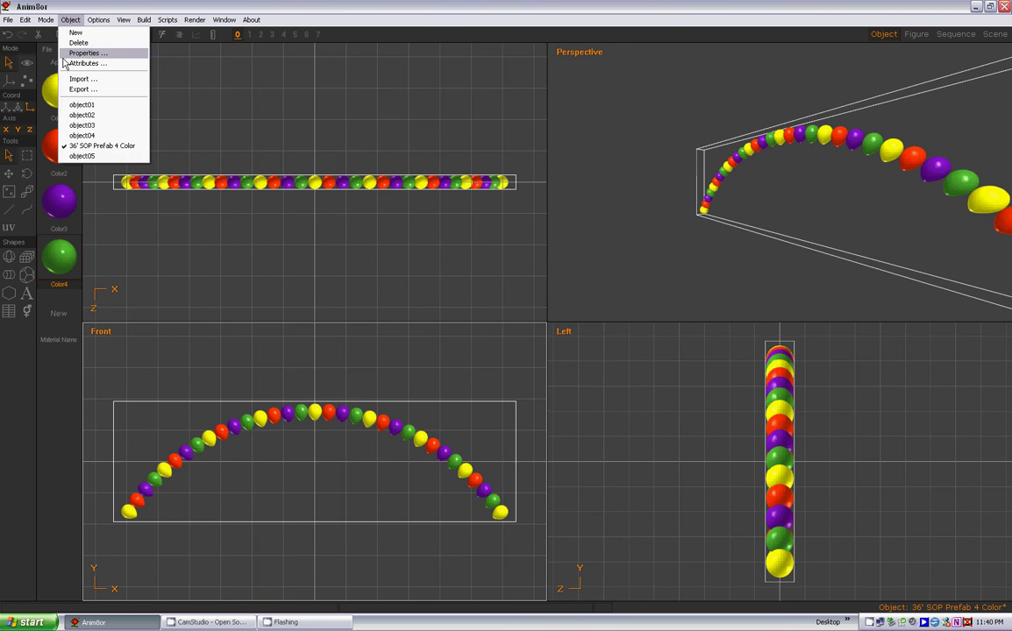
{"action": "left_click", "coordinate": [82, 156]}
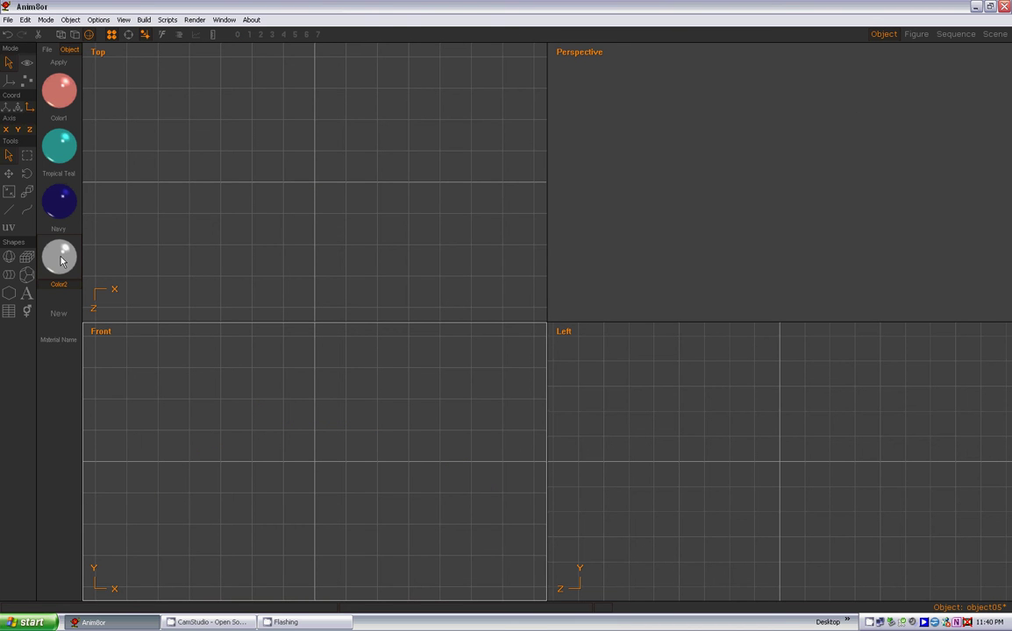
{"action": "double_click", "coordinate": [58, 151]}
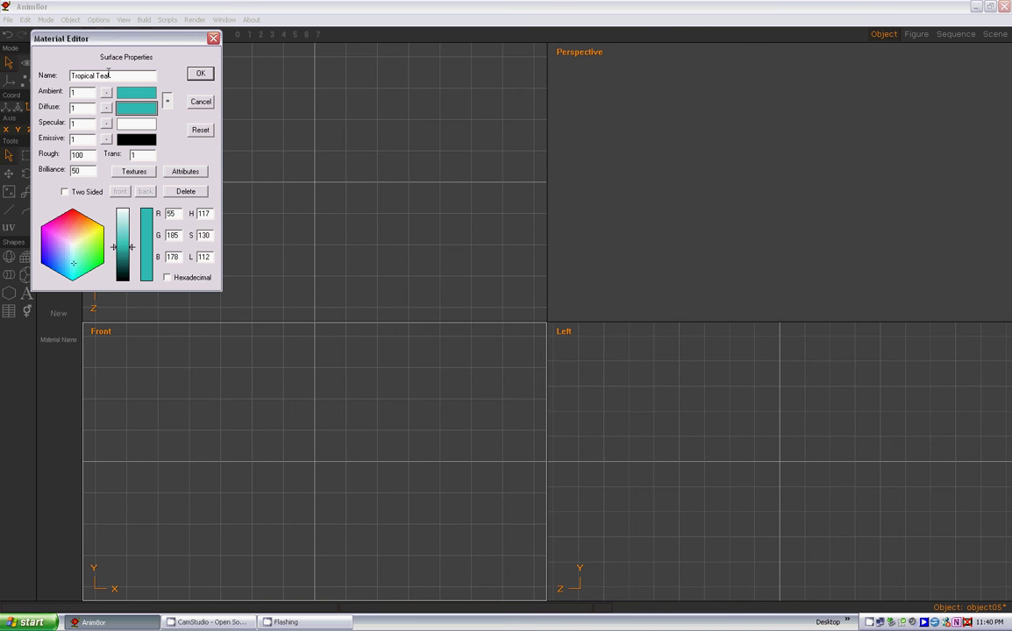
{"action": "type", "text": "Color3"}
{"action": "left_click", "coordinate": [200, 73]}
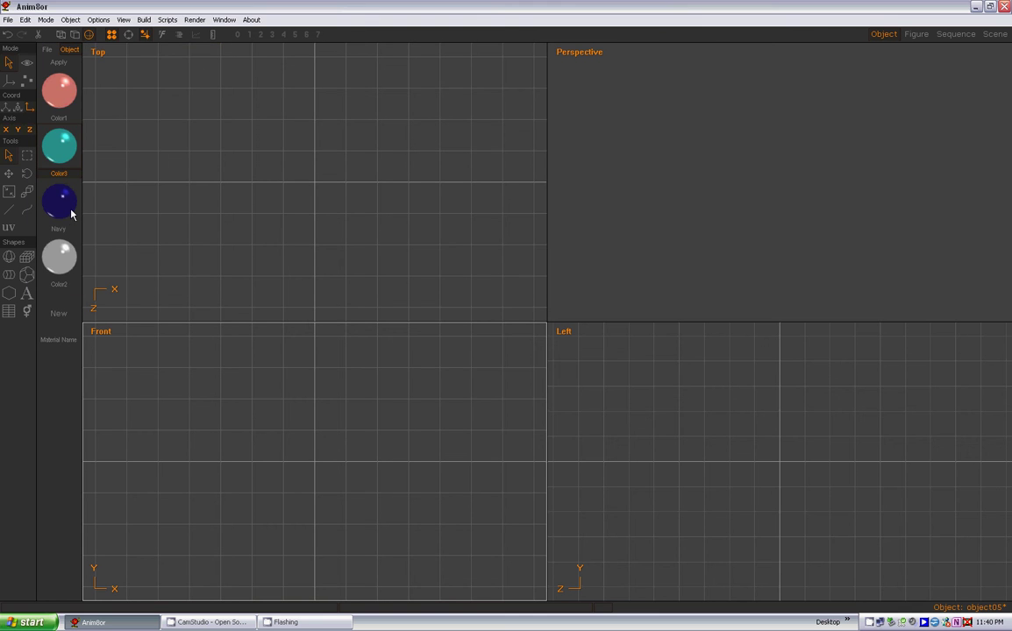
Rename the Navy material to Color4 and select Color1
{"action": "double_click", "coordinate": [60, 196]}
{"action": "double_click", "coordinate": [116, 76]}
{"action": "type", "text": "Color4"}
{"action": "left_click", "coordinate": [200, 74]}
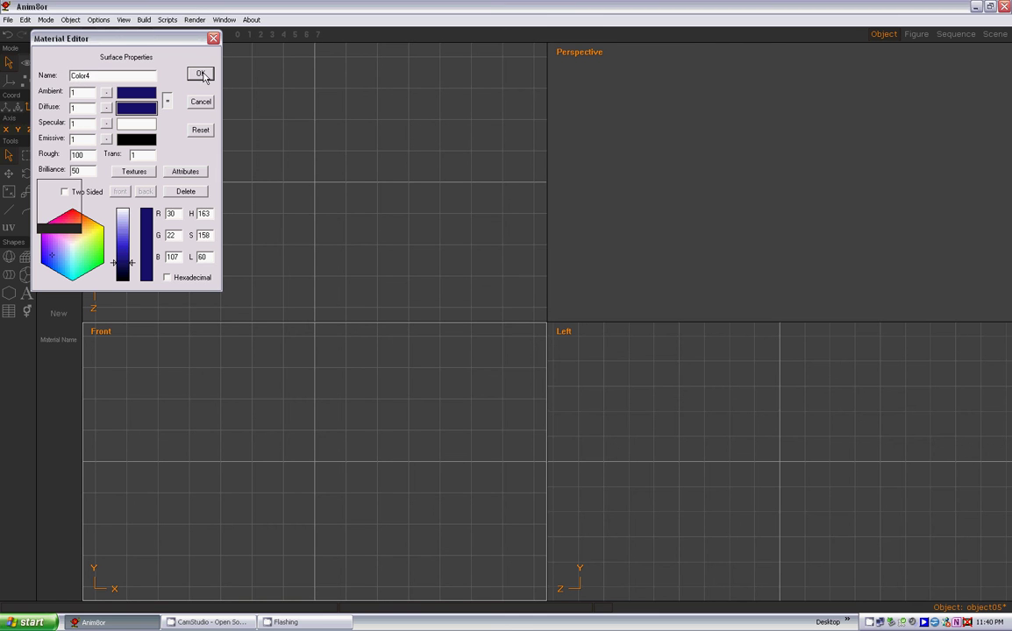
{"action": "left_click", "coordinate": [144, 134]}
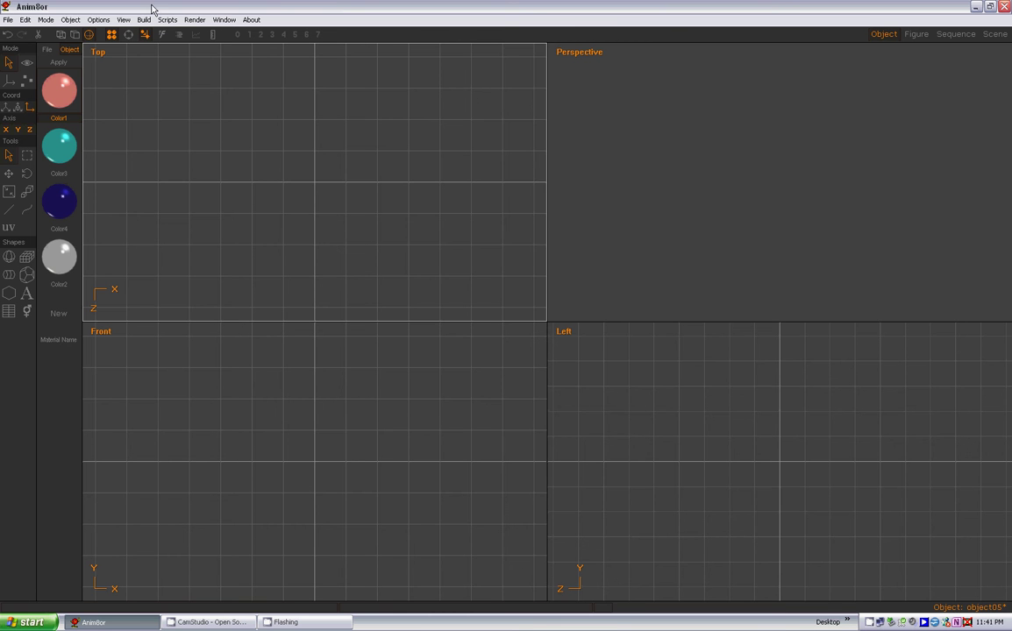
Copy the balloon arch from the 36' SOP Prefab 4 Color object
{"action": "left_click", "coordinate": [70, 20]}
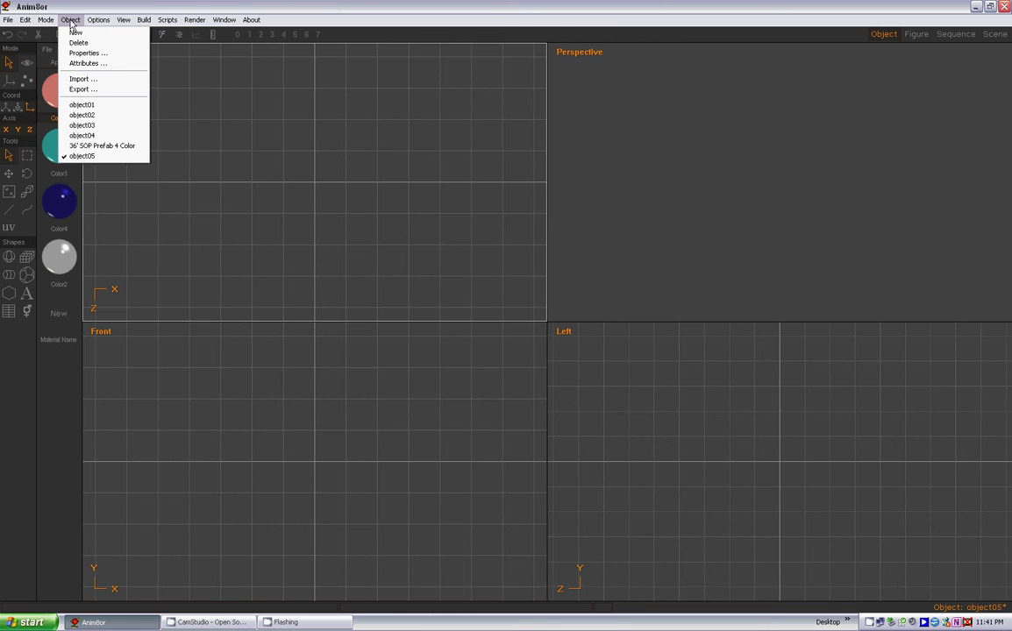
{"action": "left_click", "coordinate": [99, 146]}
{"action": "left_click", "coordinate": [243, 421]}
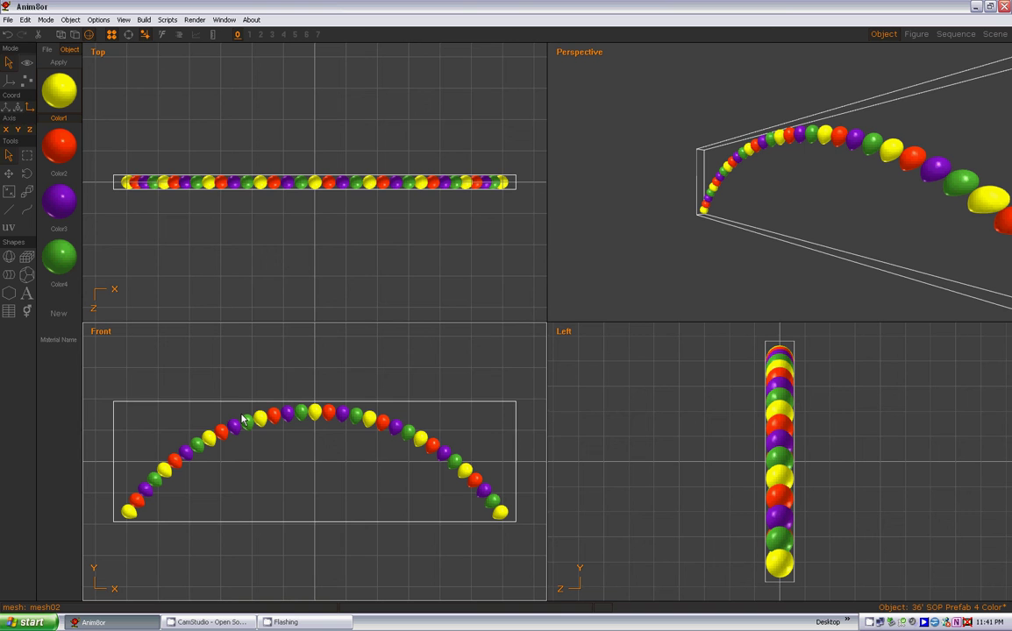
{"action": "left_click", "coordinate": [212, 373]}
Paste the arch into object05, maximize the Perspective view and orbit to a symmetric view
{"action": "left_click", "coordinate": [72, 20]}
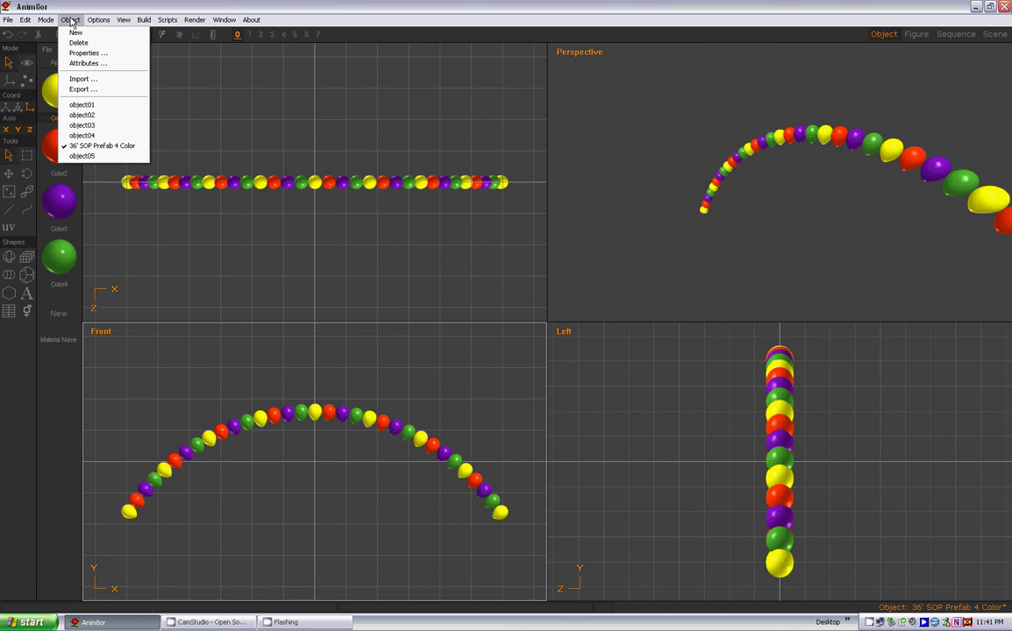
{"action": "left_click", "coordinate": [80, 157]}
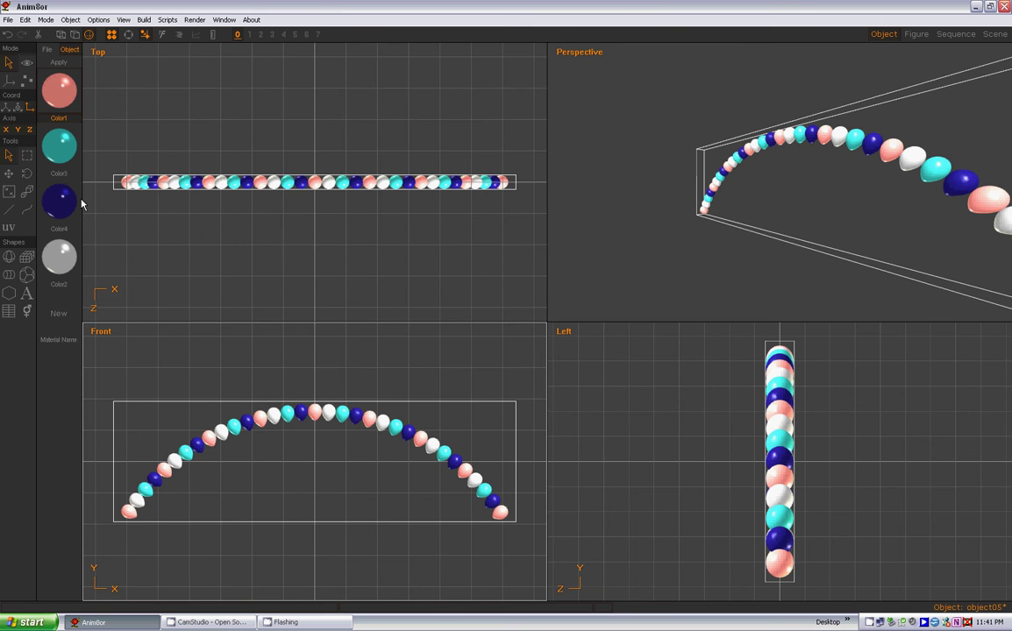
{"action": "left_click", "coordinate": [272, 369]}
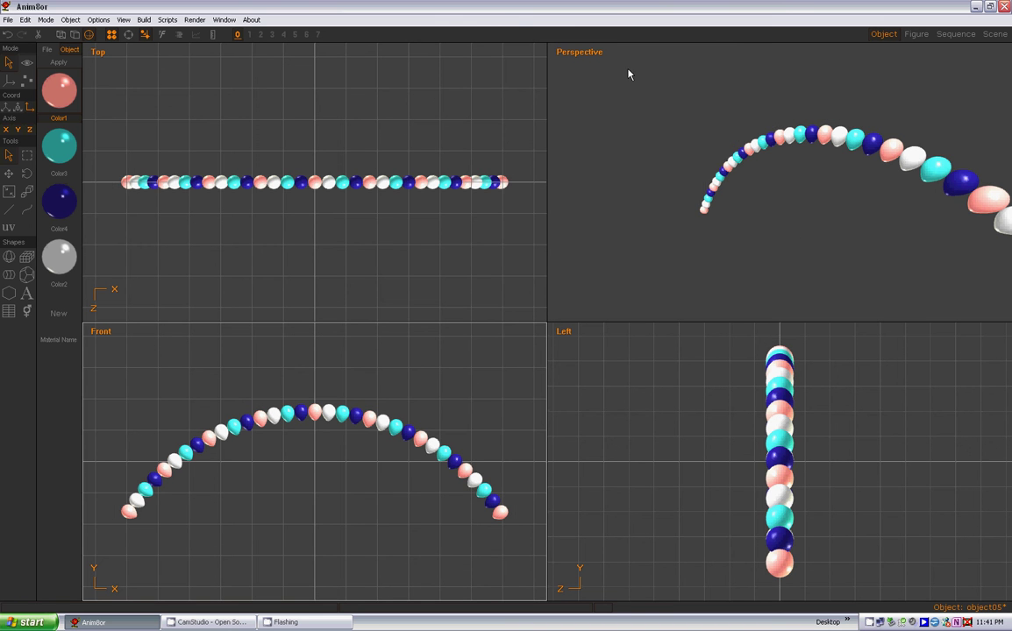
{"action": "left_click", "coordinate": [574, 52]}
{"action": "left_click", "coordinate": [569, 62]}
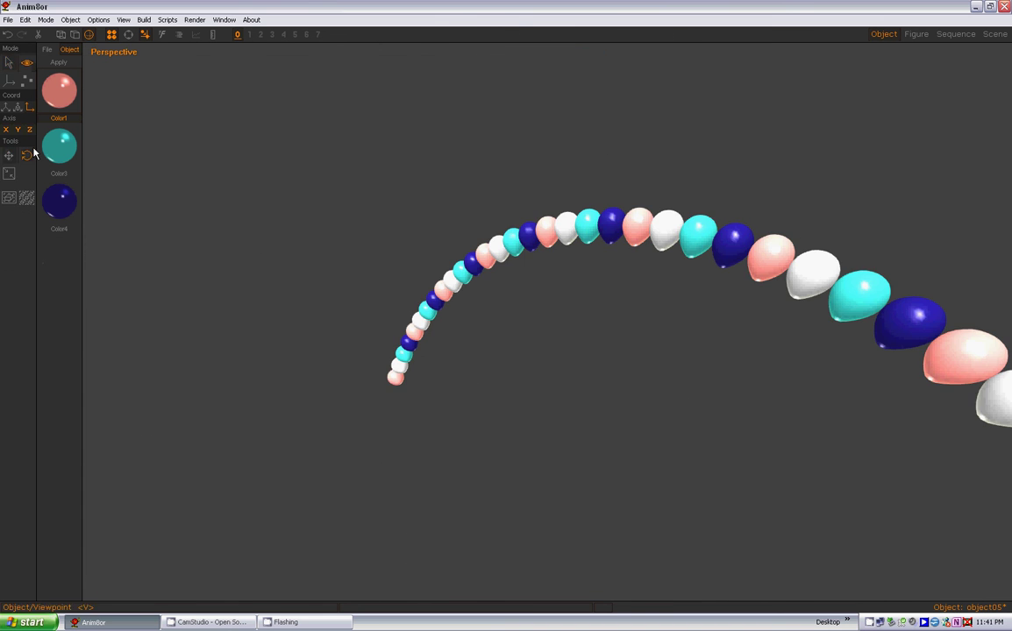
{"action": "left_click", "coordinate": [26, 155]}
{"action": "left_click_drag", "start_coordinate": [476, 207], "coordinate": [619, 249]}
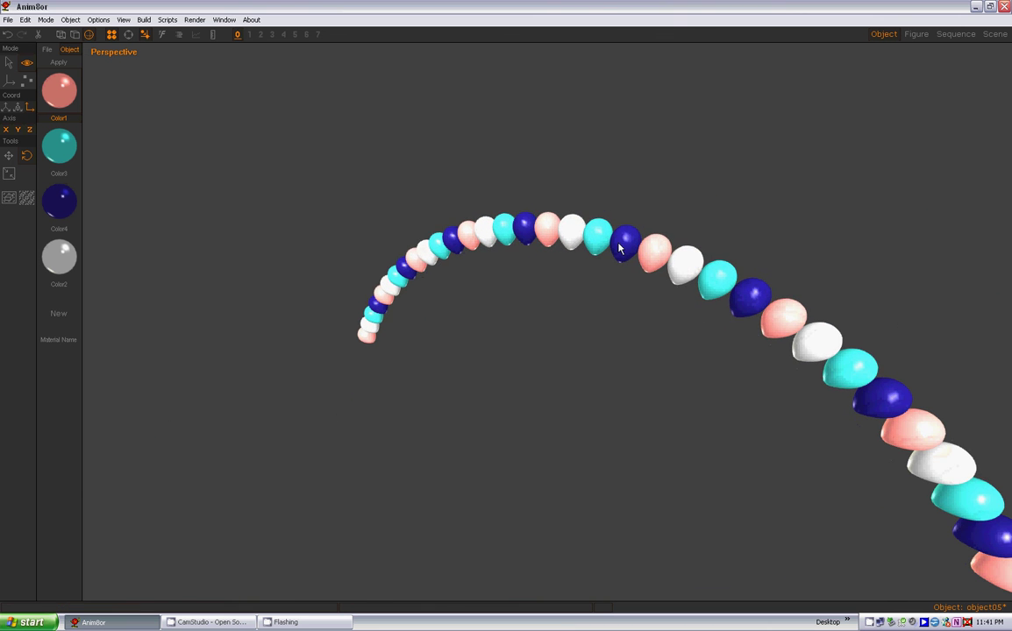
{"action": "left_click", "coordinate": [9, 62]}
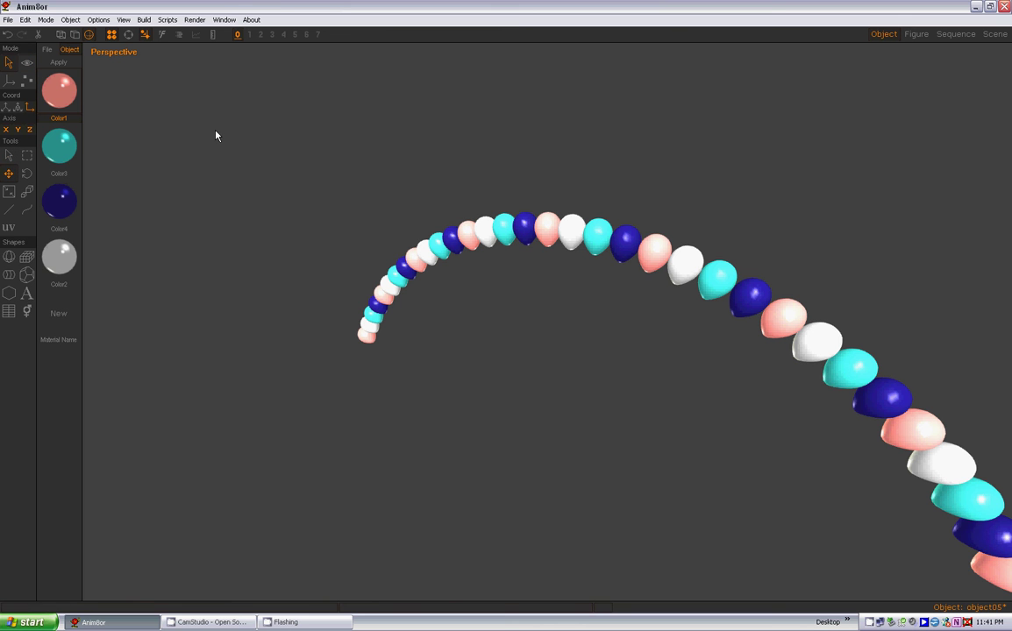